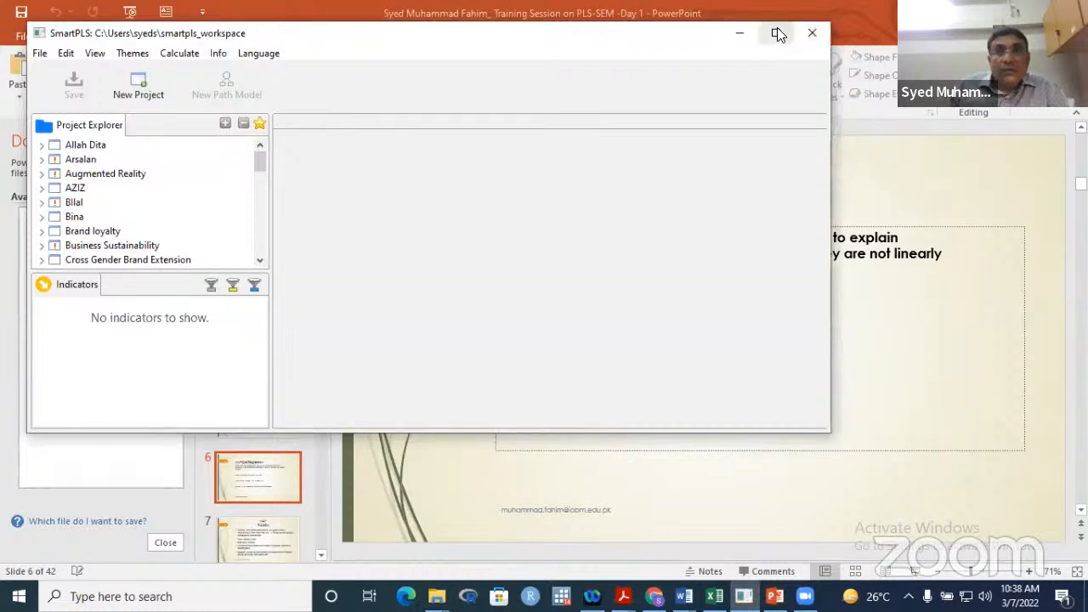
- Maximize the SmartPLS window and begin creating a new project
{"action": "left_click", "coordinate": [776, 32]}
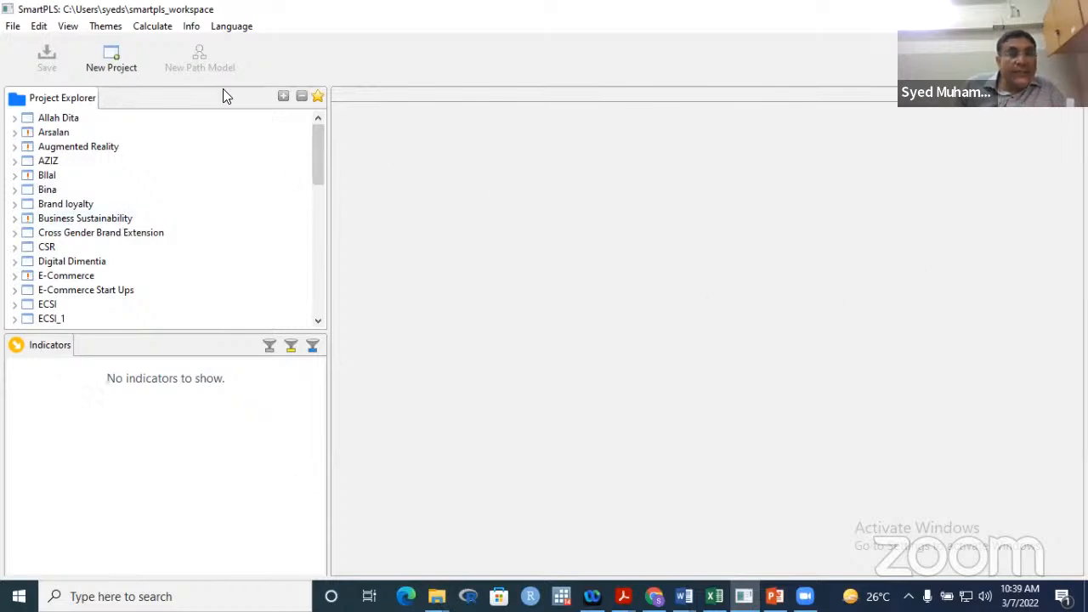
{"action": "left_click", "coordinate": [113, 56]}
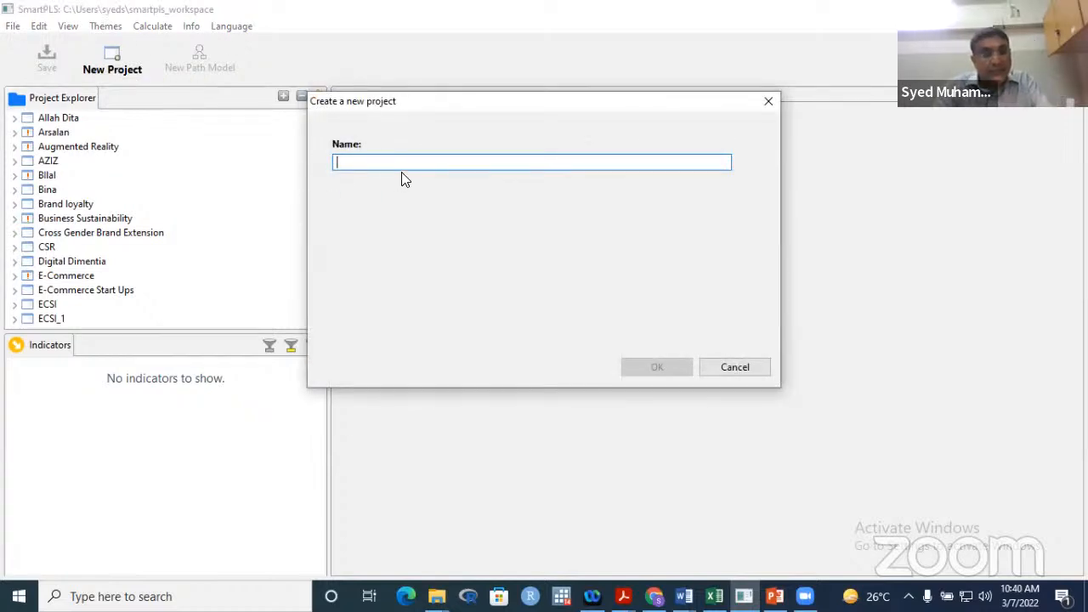
- Name the new project 'Research Circle' and confirm it
{"action": "type", "text": "Fah"}
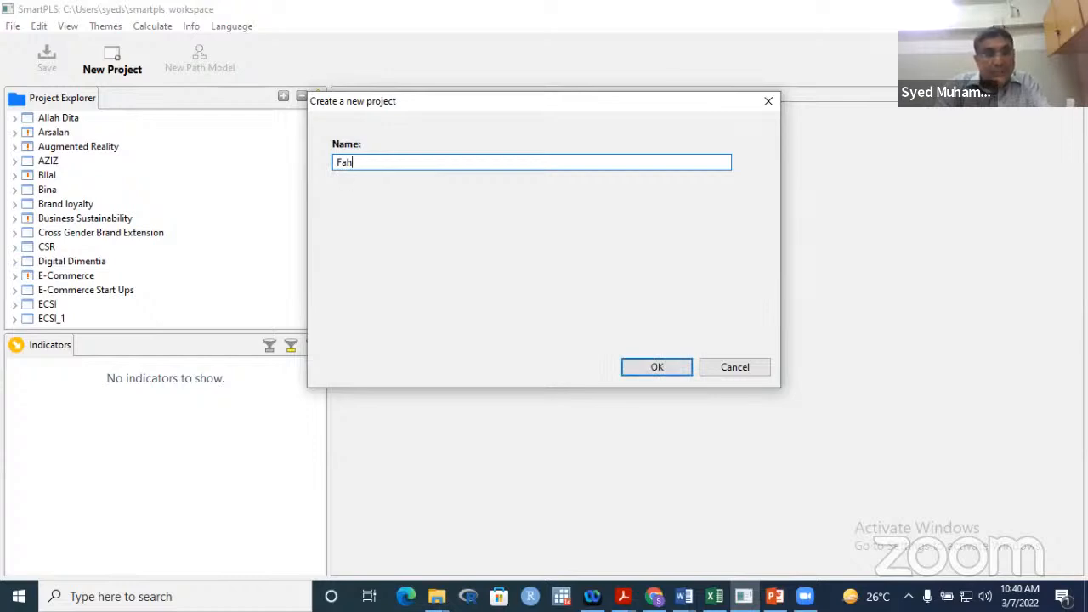
{"action": "type", "text": "i"}
{"action": "key", "text": "BackSpace"}
{"action": "key", "text": "BackSpace"}
{"action": "key", "text": "BackSpace"}
{"action": "type", "text": "Resea"}
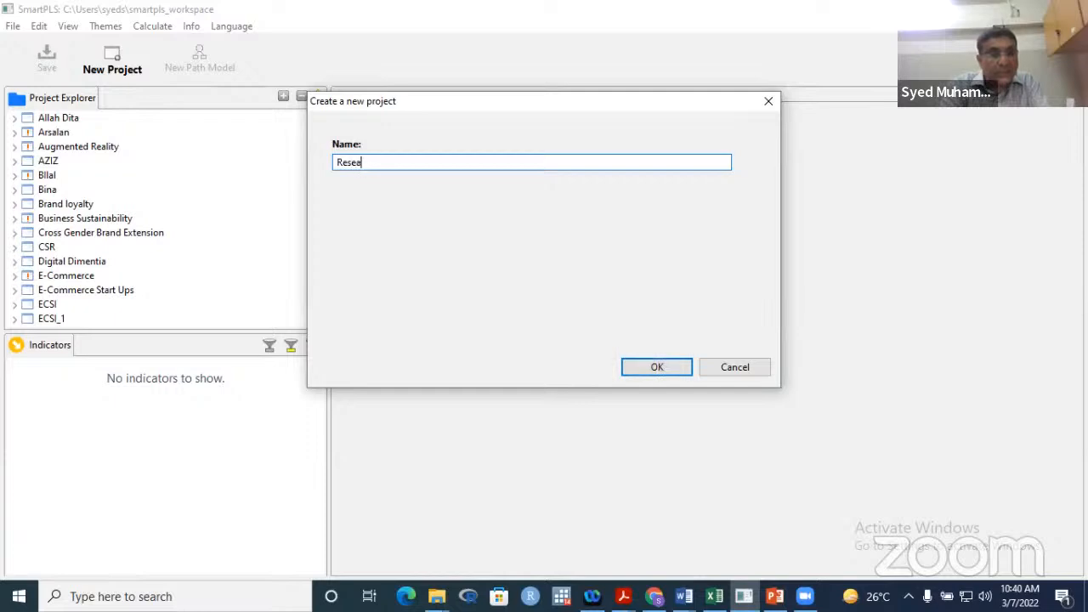
{"action": "type", "text": "rch "}
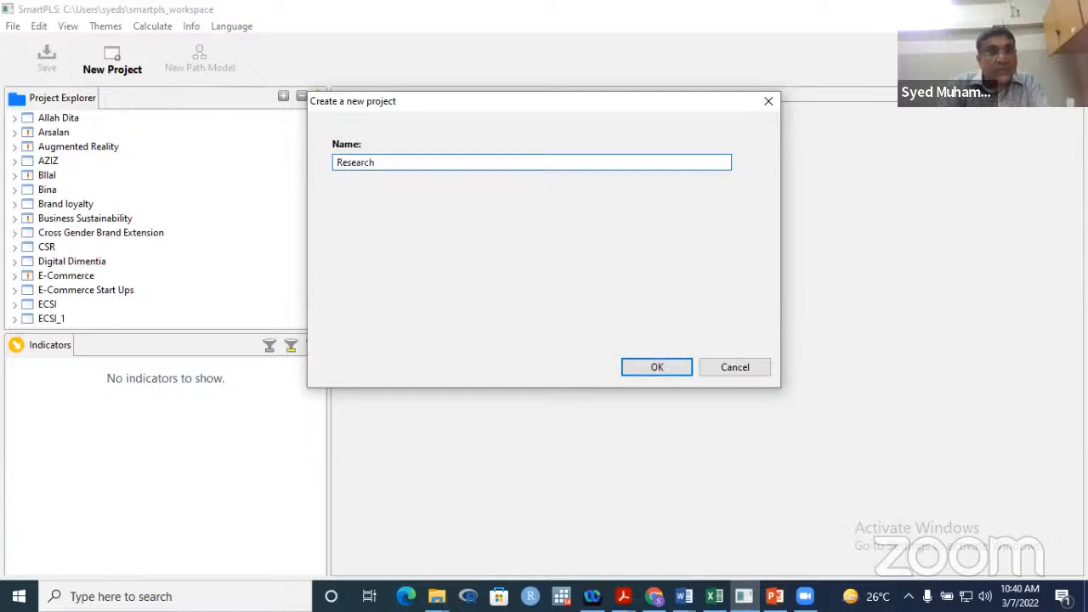
{"action": "type", "text": "Ci"}
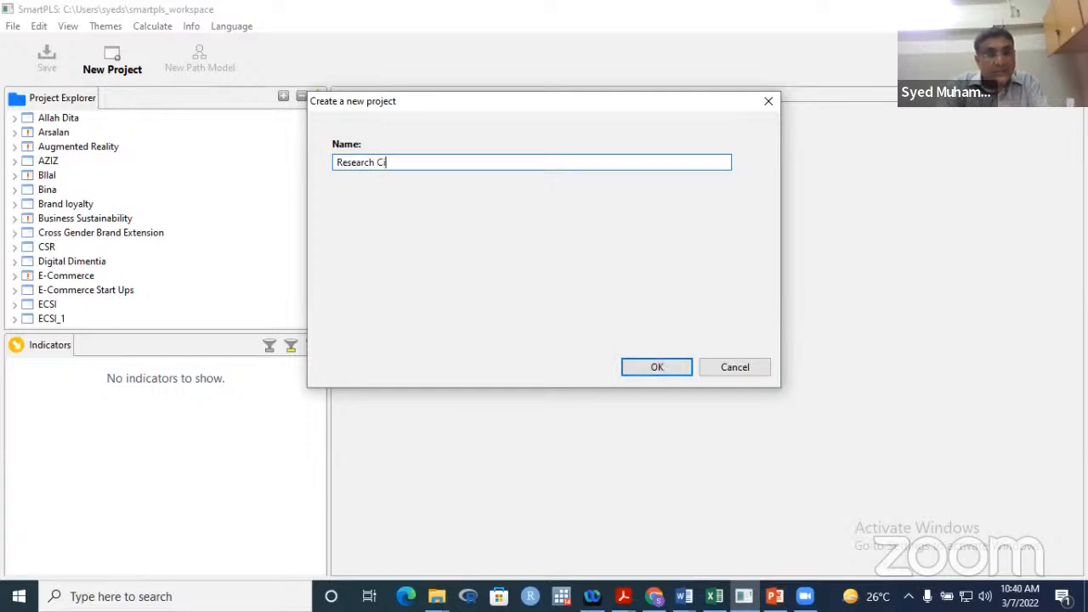
{"action": "type", "text": "rcle"}
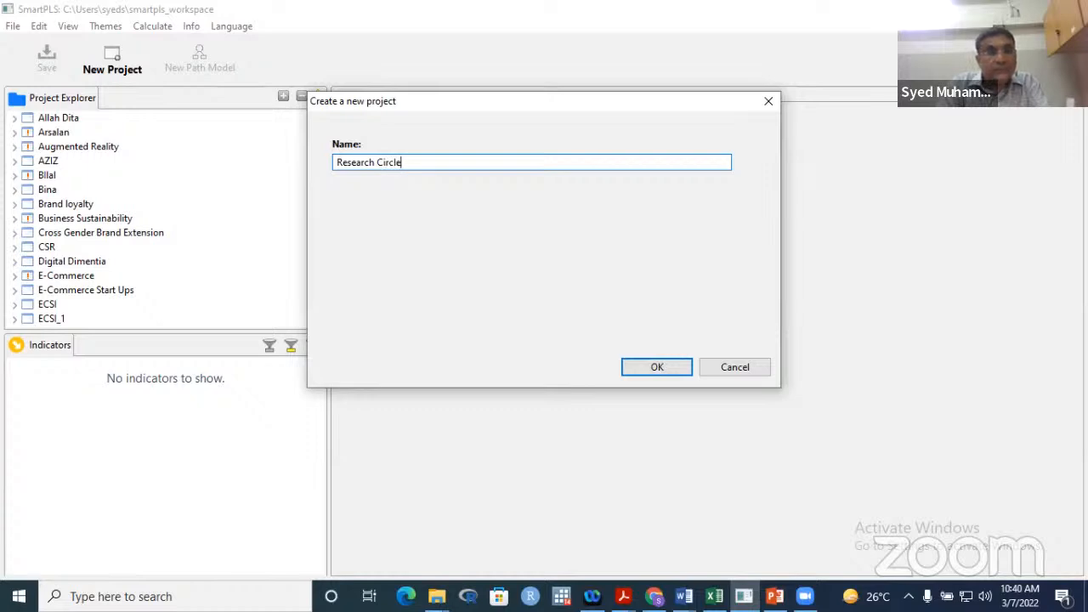
{"action": "left_click", "coordinate": [651, 368]}
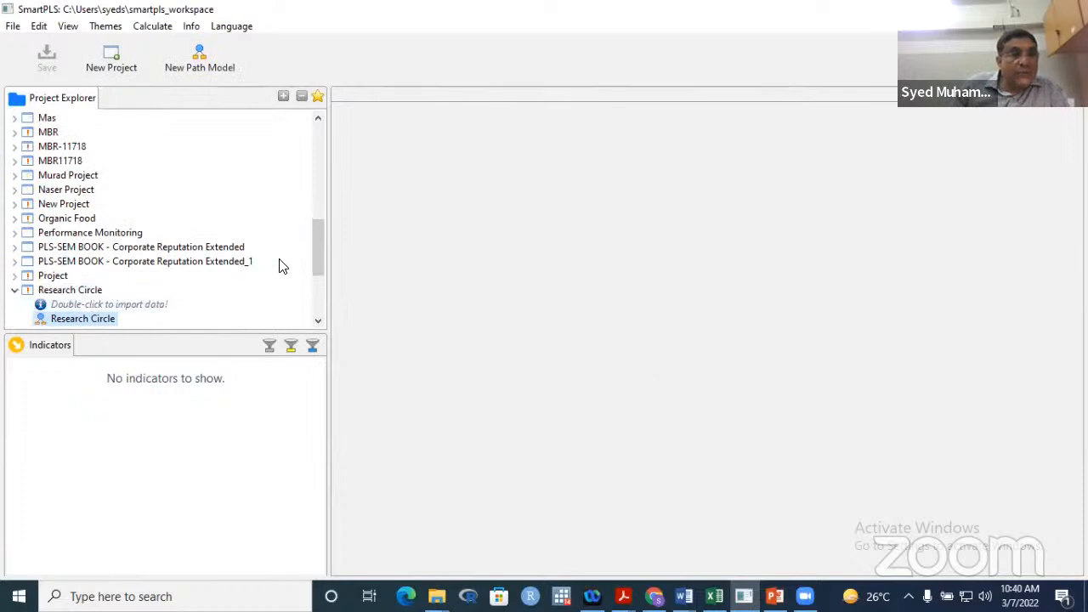
- Open the Research Circle model from the Project Explorer onto a blank canvas
{"action": "scroll", "coordinate": [318, 262], "scroll_direction": "down", "scroll_amount": 1}
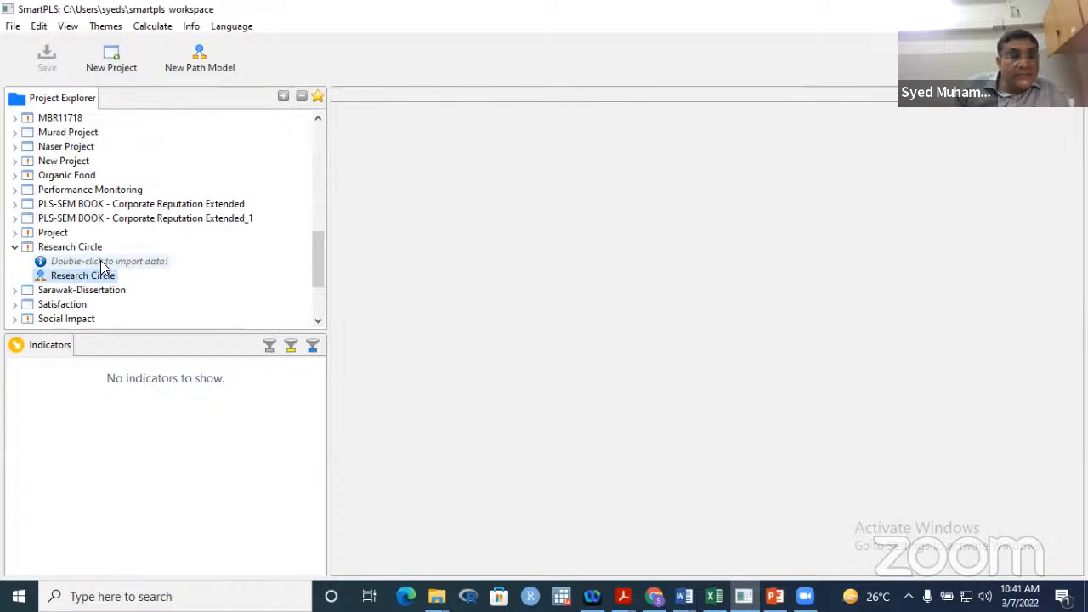
{"action": "left_click_drag", "start_coordinate": [312, 253], "coordinate": [315, 263]}
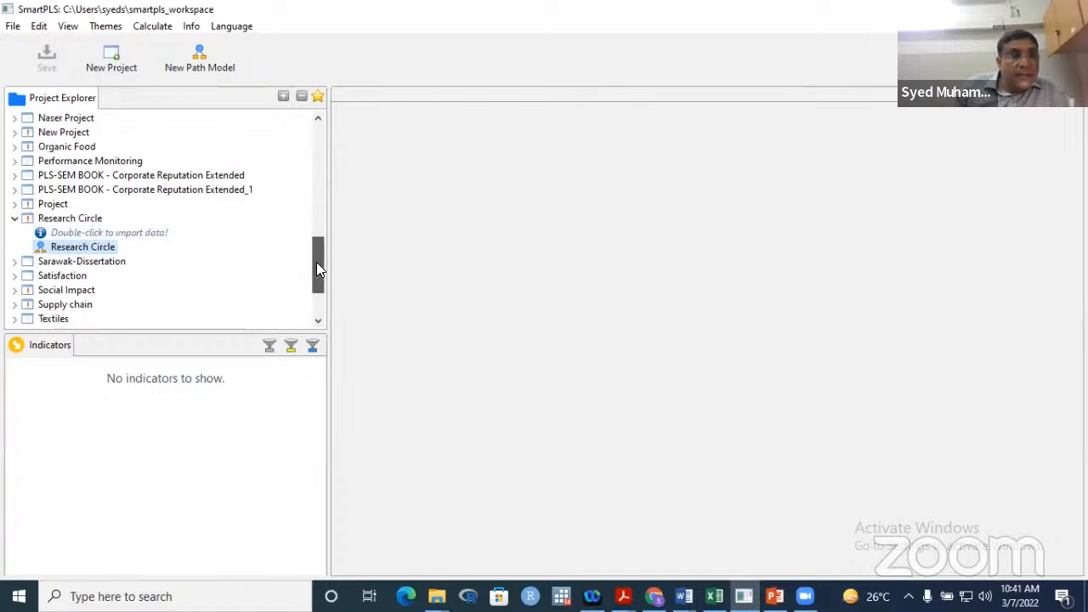
{"action": "double_click", "coordinate": [81, 250]}
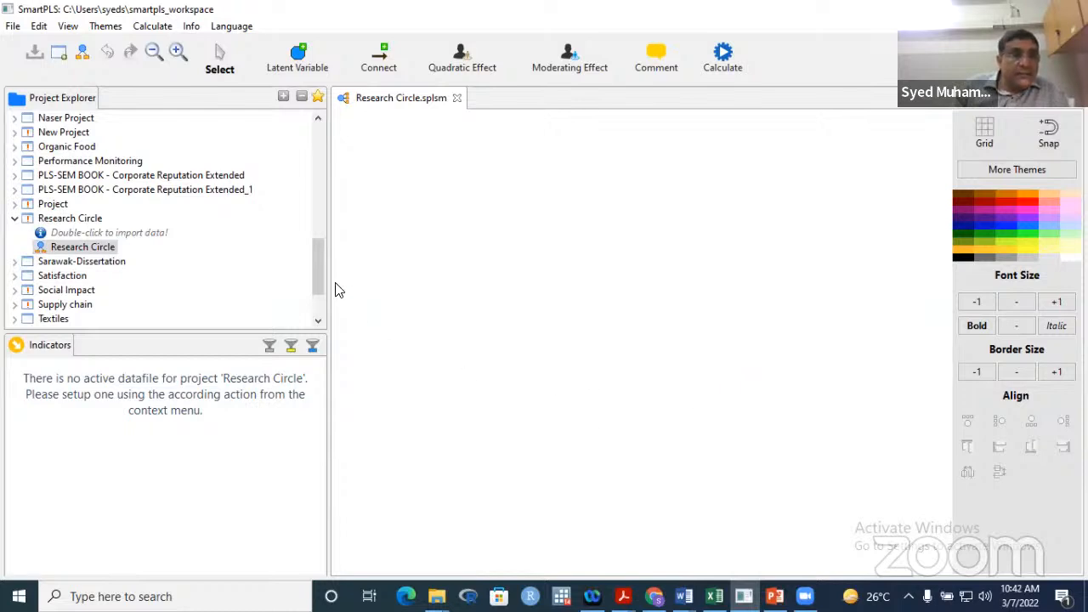
{"action": "mouse_move", "coordinate": [319, 283]}
{"action": "left_mouse_down"}
{"action": "mouse_move", "coordinate": [317, 308]}
{"action": "mouse_move", "coordinate": [322, 272]}
{"action": "left_mouse_up"}
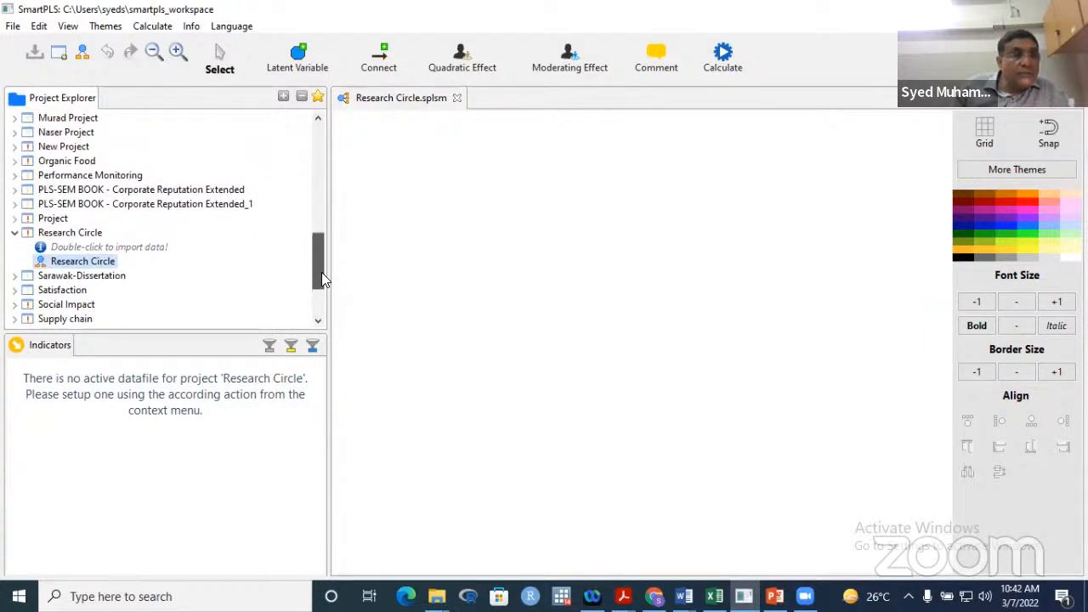
{"action": "left_click", "coordinate": [91, 189]}
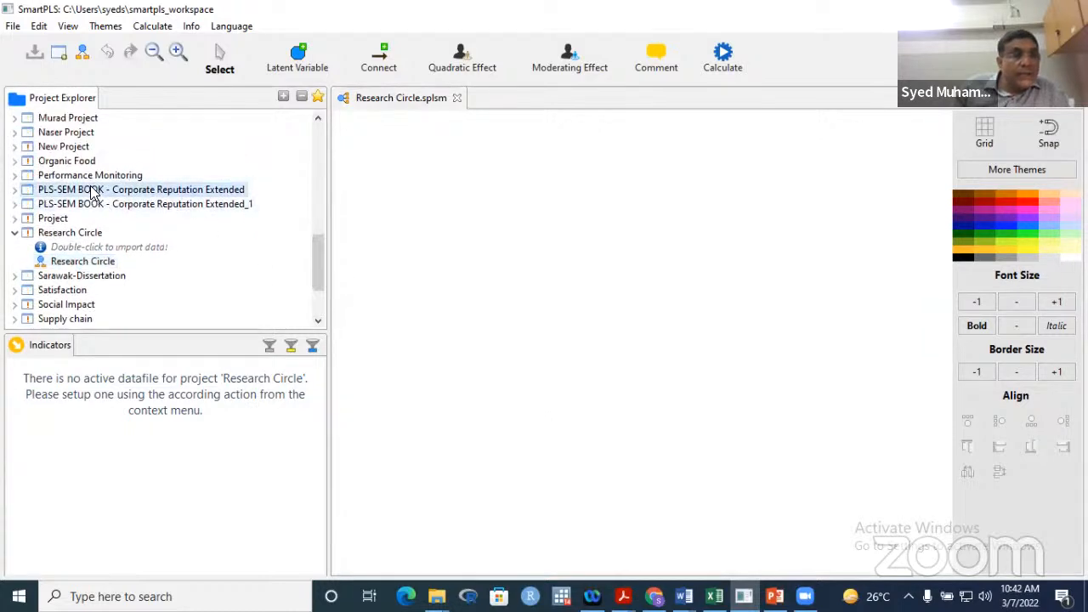
- Expand PLS-SEM BOOK - Corporate Reputation Extended and open Corporate reputation data [344 records]
{"action": "double_click", "coordinate": [91, 190]}
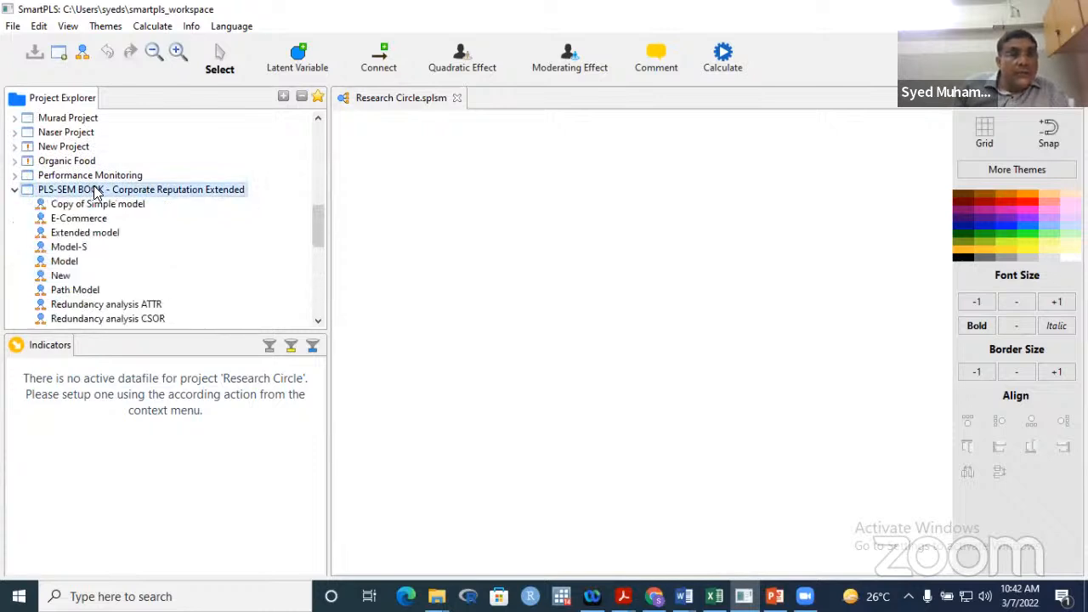
{"action": "left_click_drag", "start_coordinate": [318, 238], "coordinate": [318, 286]}
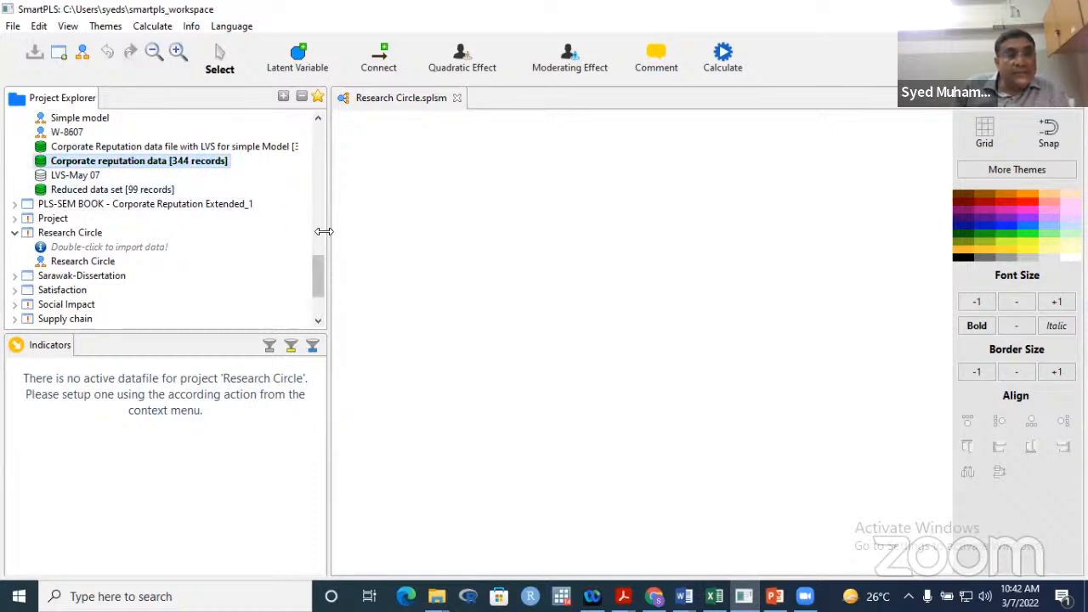
{"action": "scroll", "coordinate": [319, 279], "scroll_direction": "up", "scroll_amount": 1}
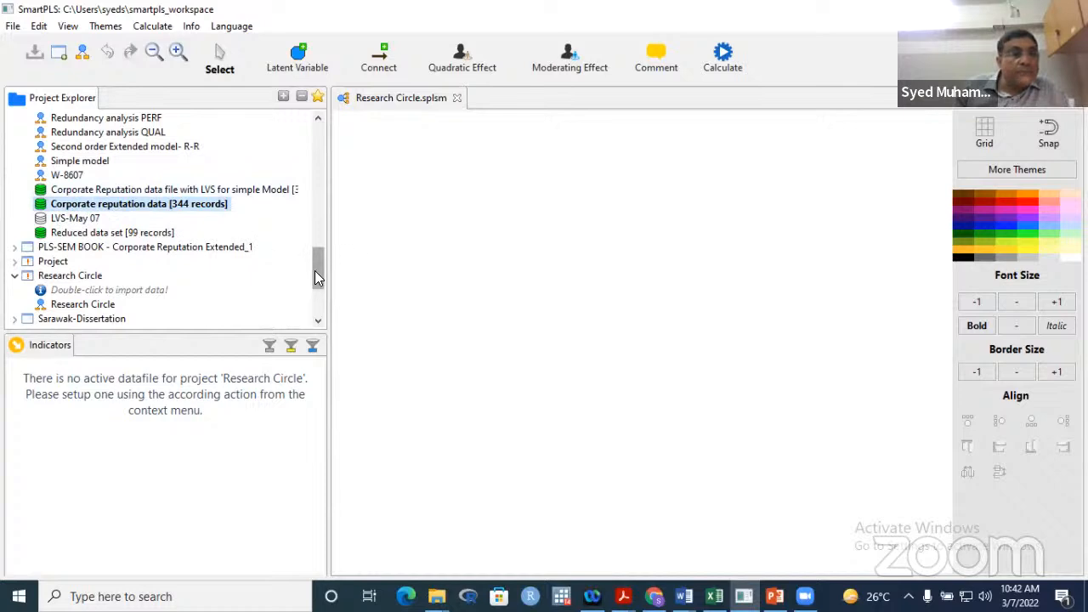
{"action": "double_click", "coordinate": [61, 208]}
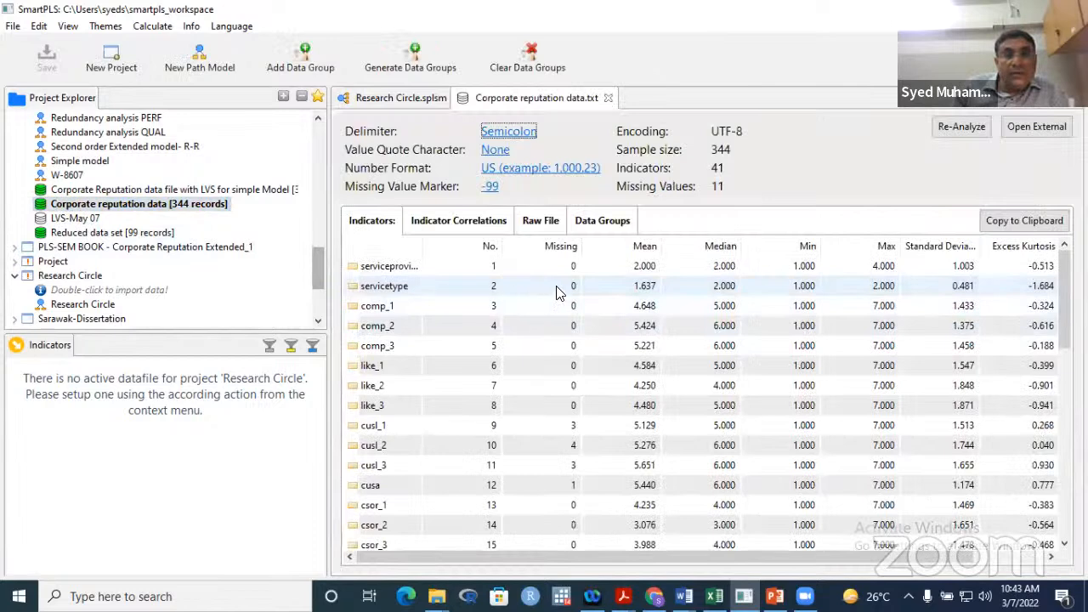
- Compare the LVS data file with Corporate reputation data, then open the Simple model diagram
{"action": "left_click", "coordinate": [387, 267]}
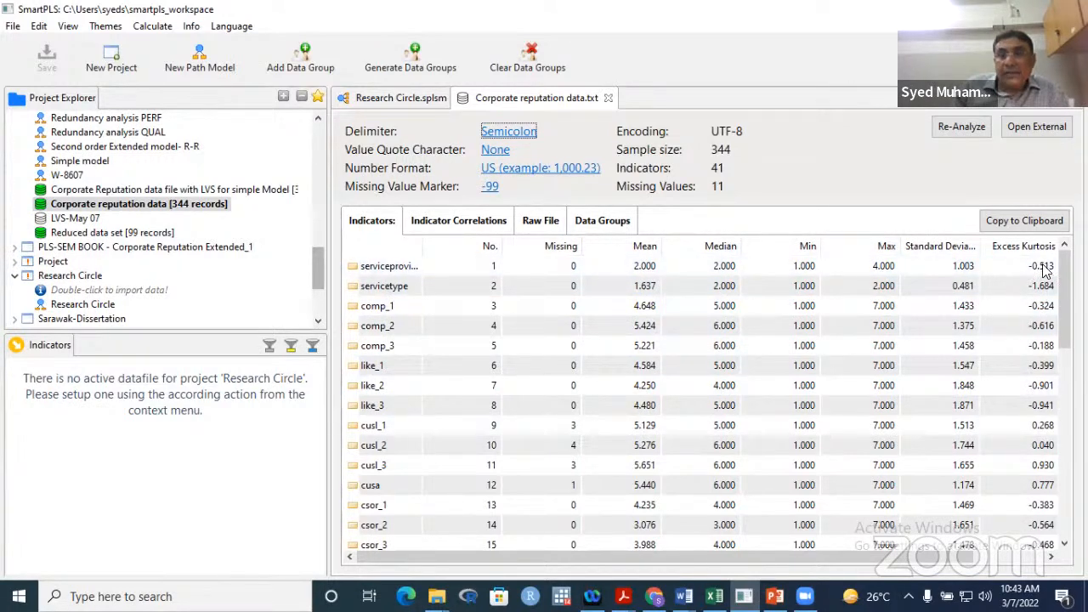
{"action": "mouse_move", "coordinate": [966, 558]}
{"action": "left_mouse_down"}
{"action": "mouse_move", "coordinate": [1034, 562]}
{"action": "mouse_move", "coordinate": [964, 559]}
{"action": "left_mouse_up"}
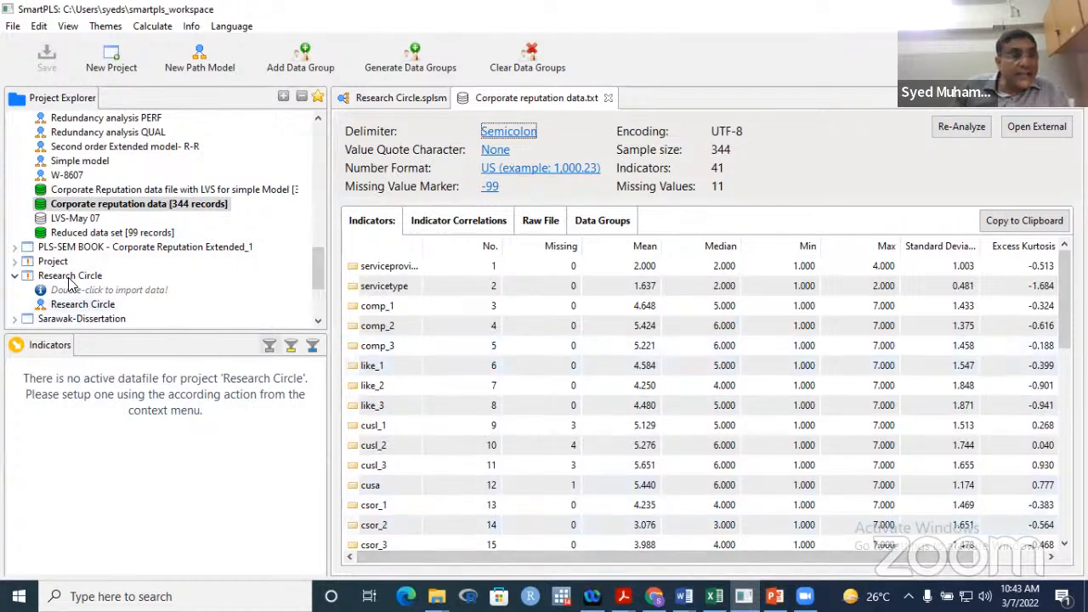
{"action": "left_click", "coordinate": [68, 192]}
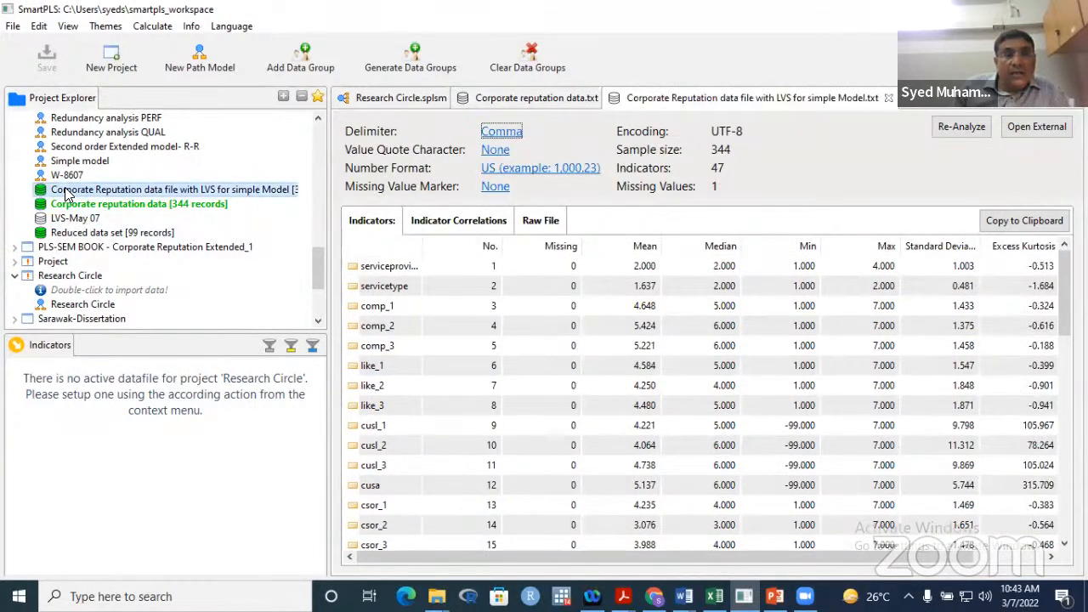
{"action": "left_click", "coordinate": [76, 209]}
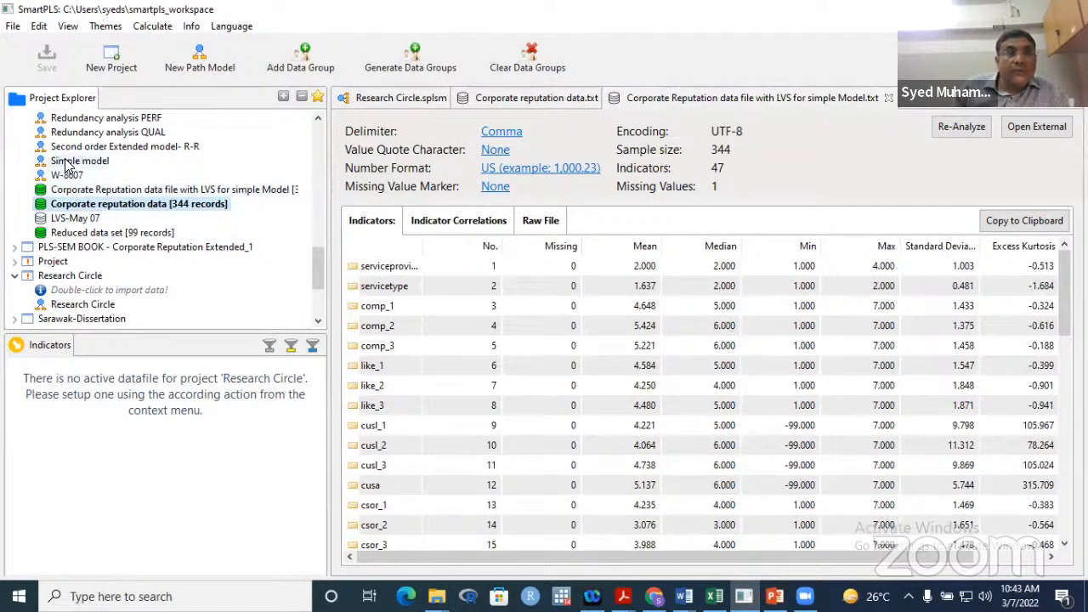
{"action": "double_click", "coordinate": [68, 163]}
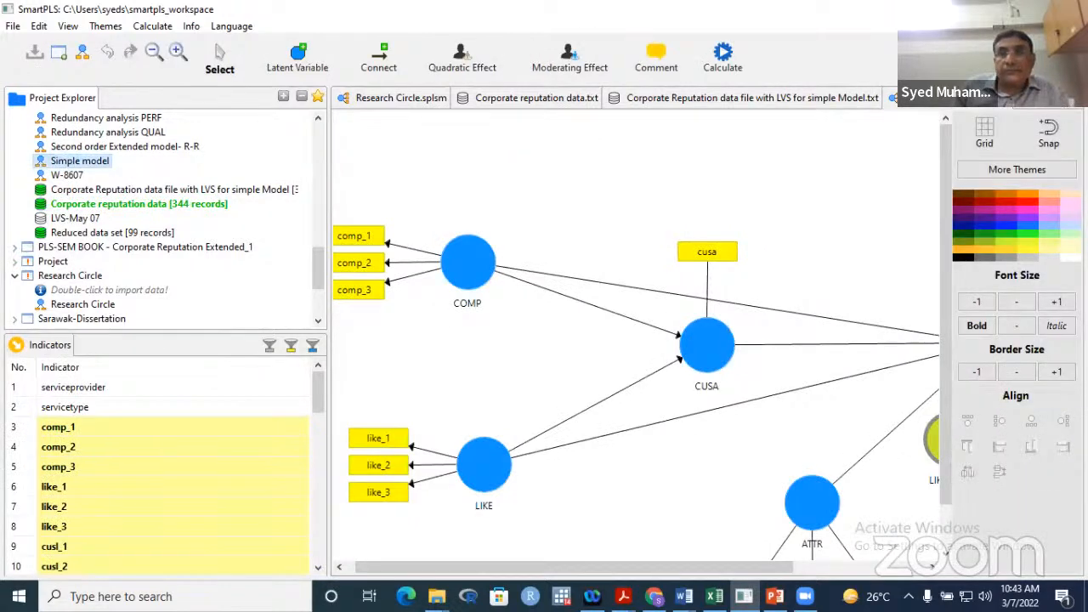
- Widen the model area and move CUSL slightly left and ATTR up
{"action": "left_click", "coordinate": [1076, 99]}
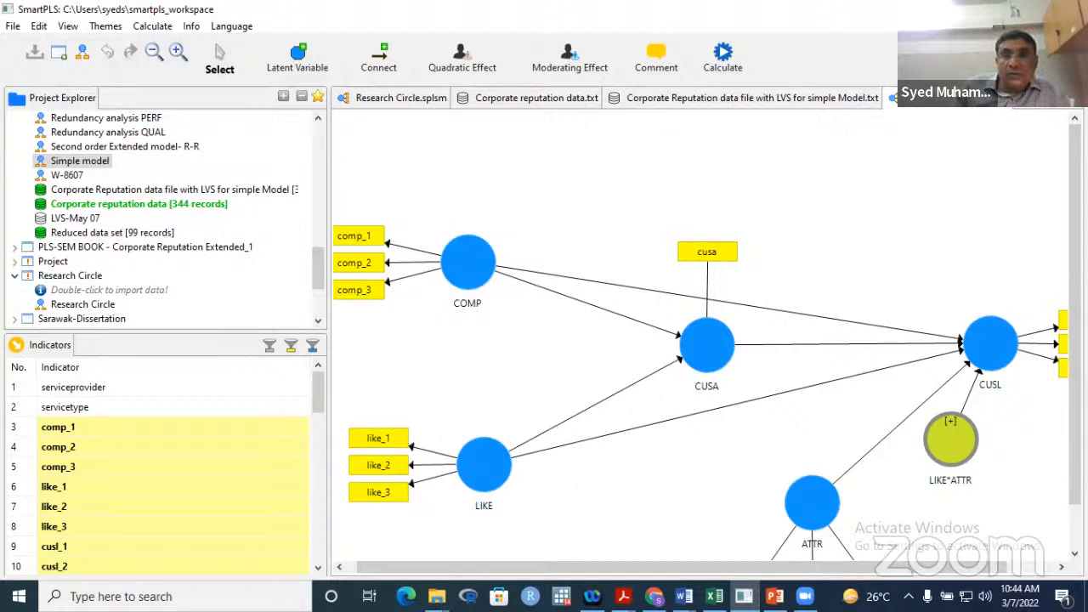
{"action": "scroll", "coordinate": [714, 390], "scroll_direction": "down", "scroll_amount": 1}
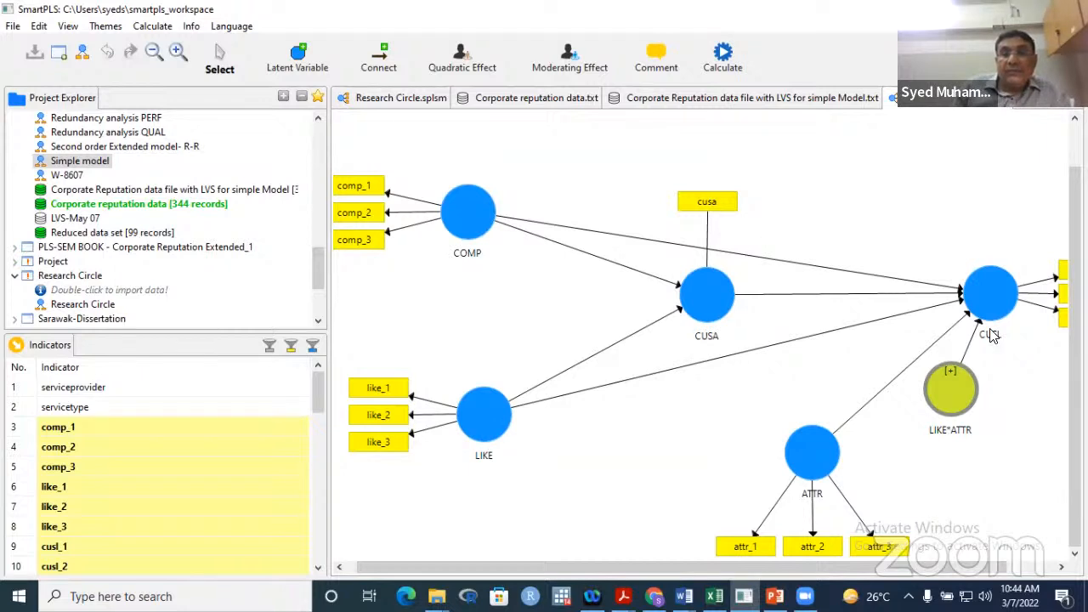
{"action": "left_click_drag", "start_coordinate": [1010, 305], "coordinate": [967, 304]}
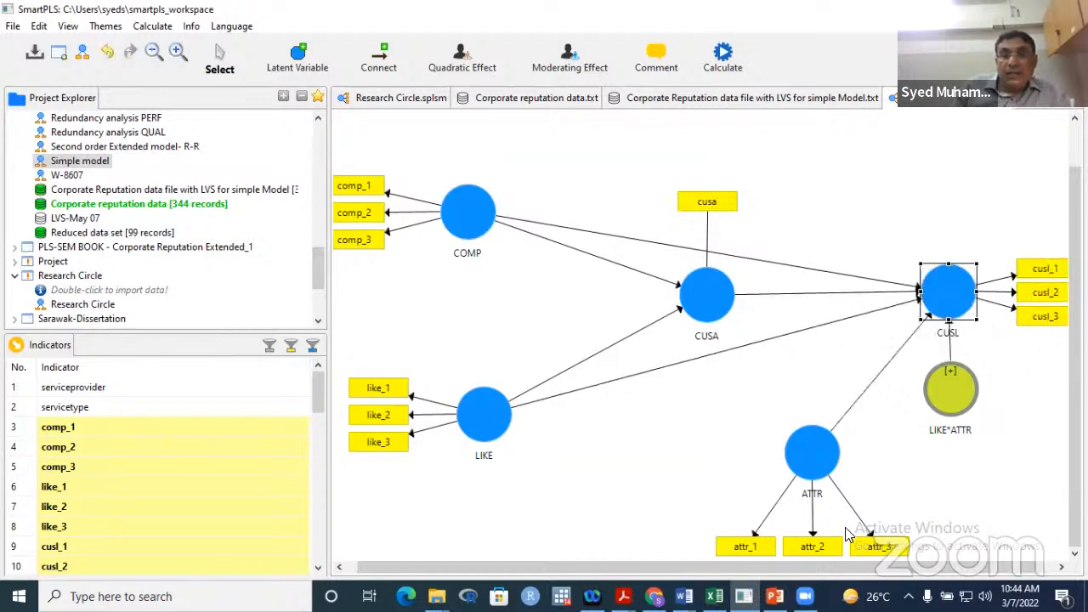
{"action": "left_click_drag", "start_coordinate": [816, 465], "coordinate": [818, 436]}
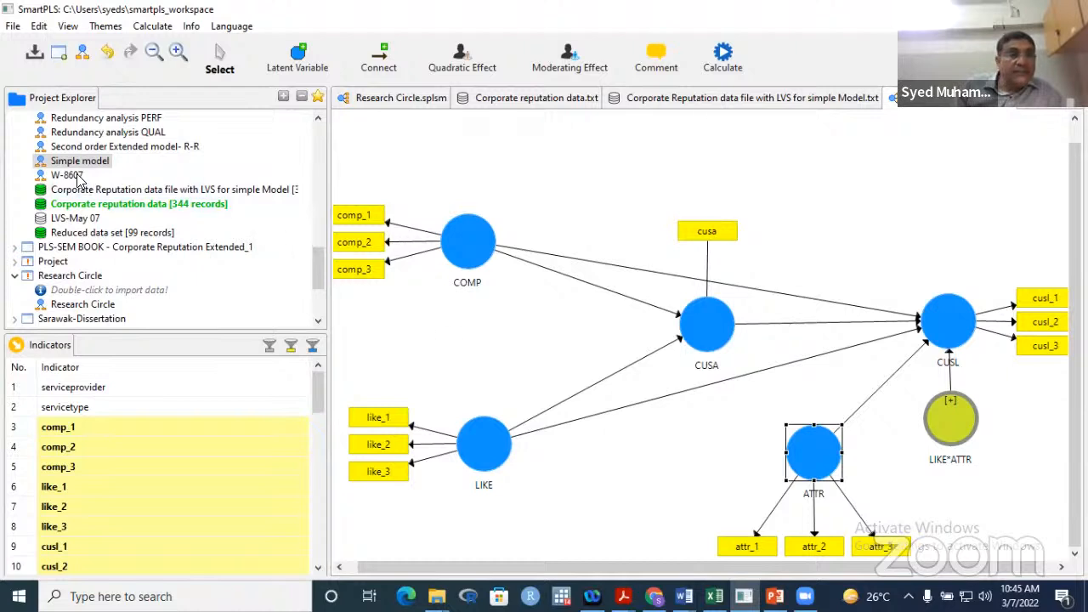
- Choose Duplicate on the Simple model in the Project Explorer
{"action": "left_click", "coordinate": [55, 148]}
{"action": "right_click", "coordinate": [54, 150]}
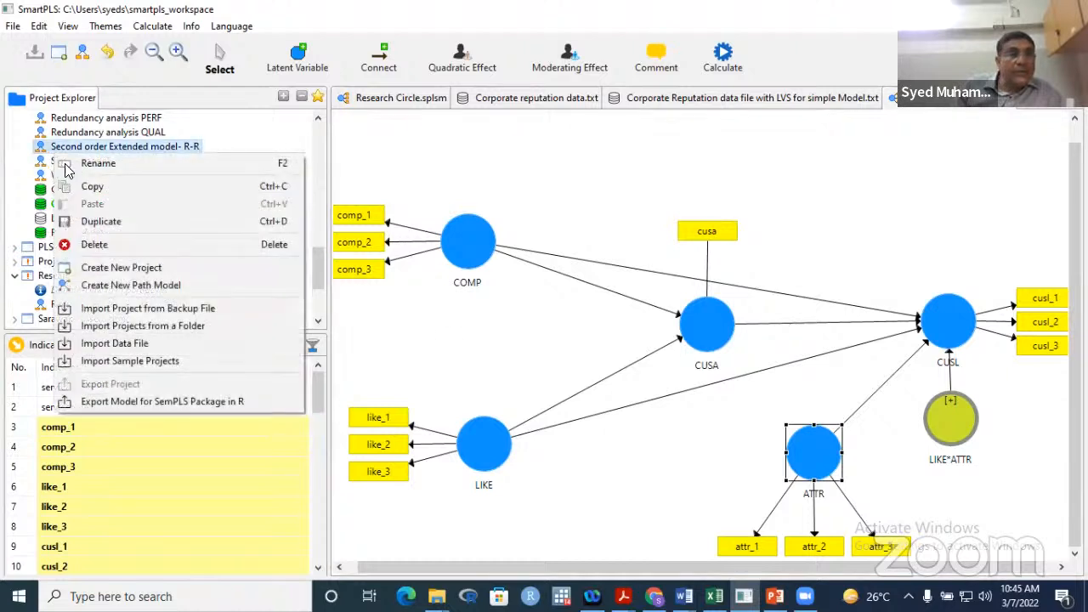
{"action": "left_click", "coordinate": [347, 138]}
{"action": "left_click", "coordinate": [86, 166]}
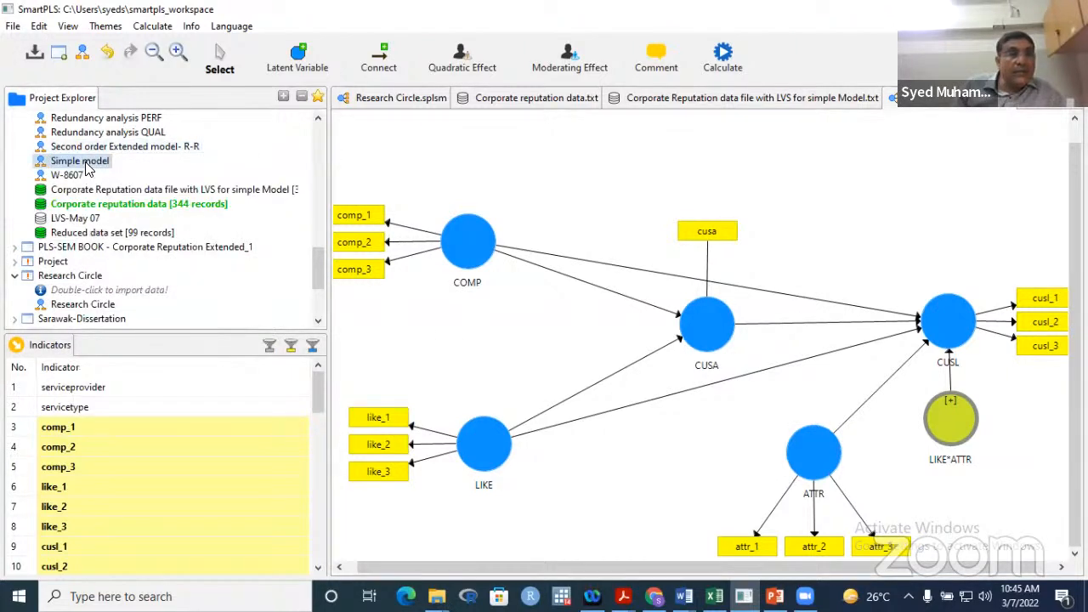
{"action": "right_click", "coordinate": [87, 167]}
{"action": "left_click", "coordinate": [136, 230]}
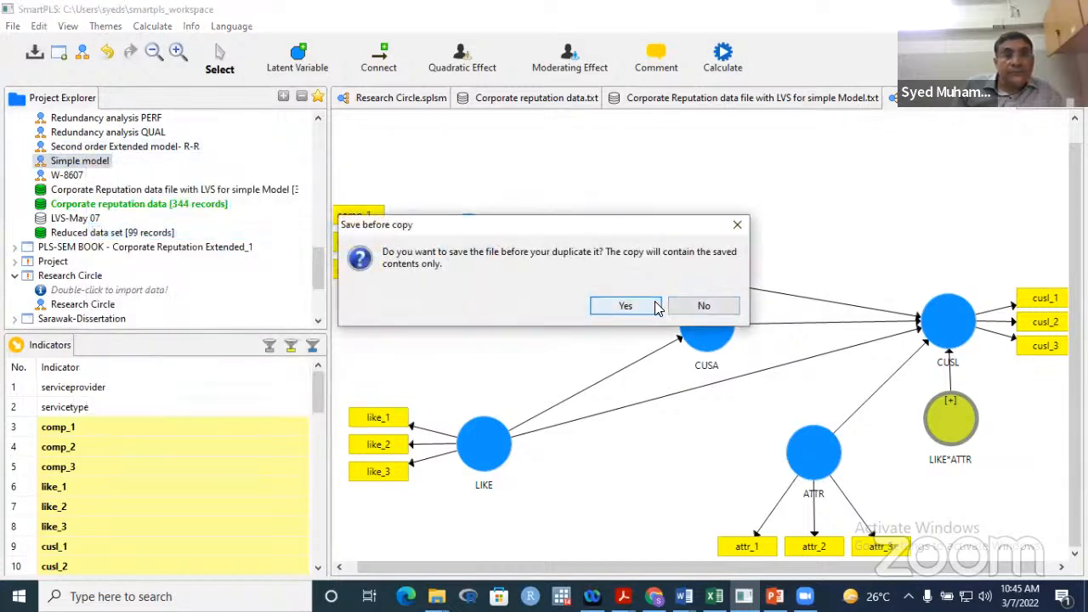
- Save the Simple model and accept the copy name 'Copy of Copy of Simple model'
{"action": "left_click", "coordinate": [655, 308]}
{"action": "left_click", "coordinate": [659, 365]}
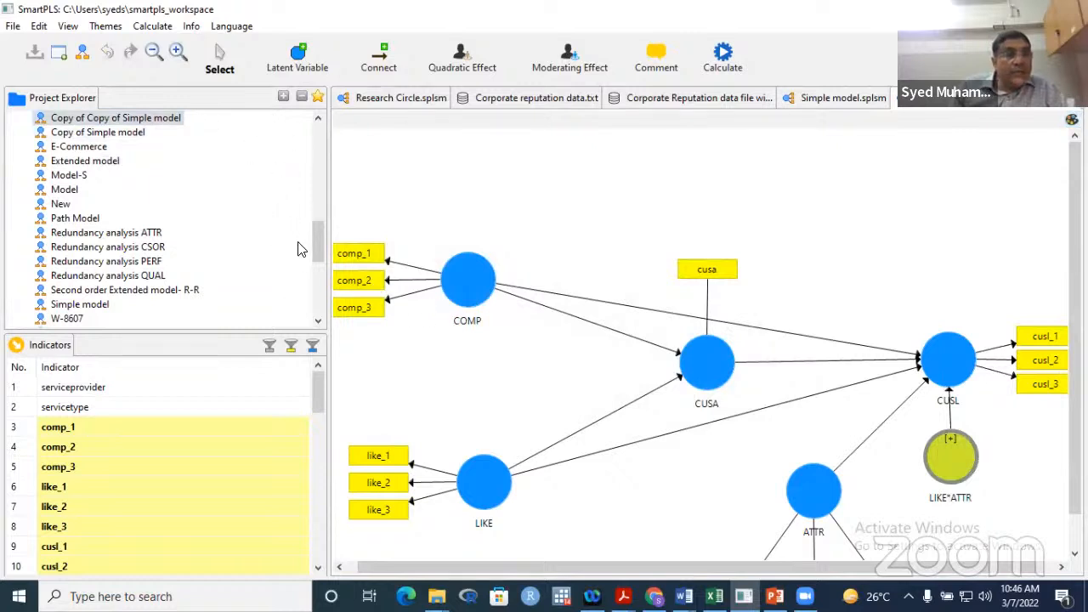
{"action": "left_click_drag", "start_coordinate": [320, 242], "coordinate": [323, 224]}
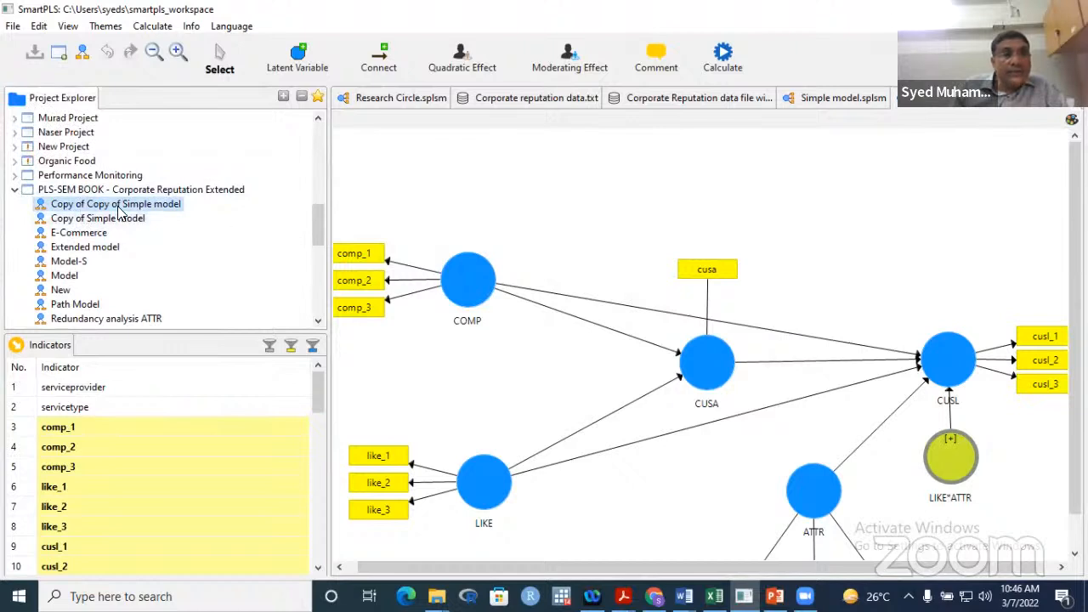
- Delete the COMP, LIKE, CUSA, CUSL and ATTR constructs with their indicators from the copy
{"action": "left_click", "coordinate": [453, 277]}
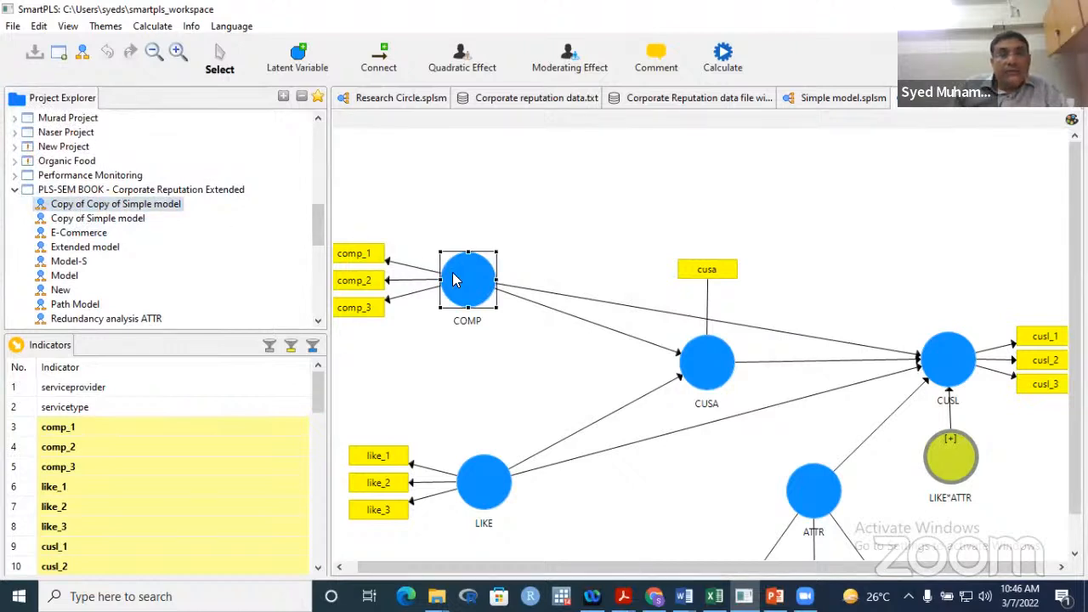
{"action": "key", "text": "Delete"}
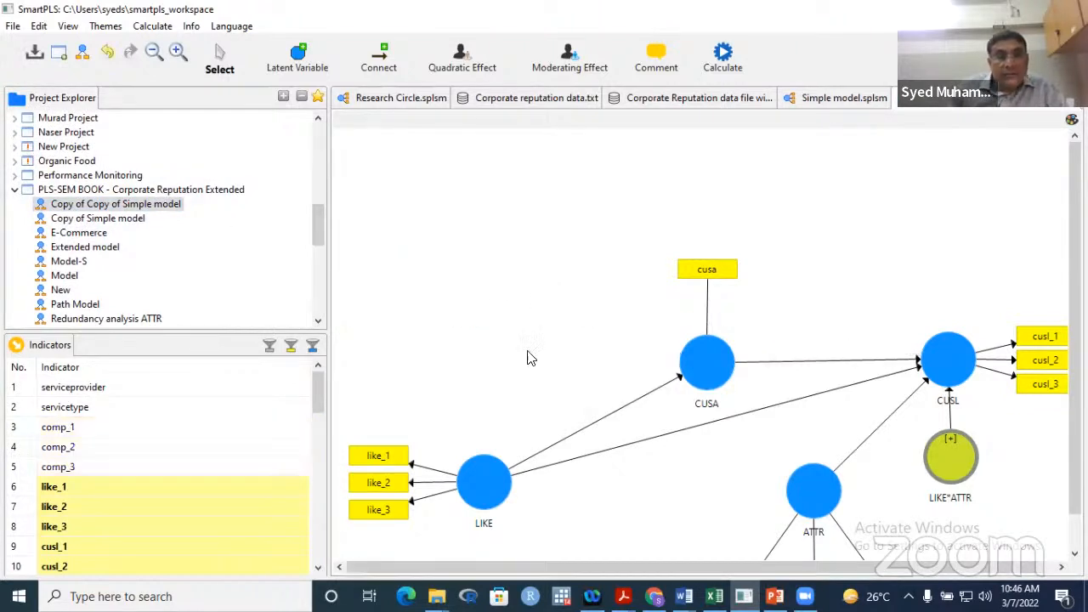
{"action": "left_click", "coordinate": [488, 498]}
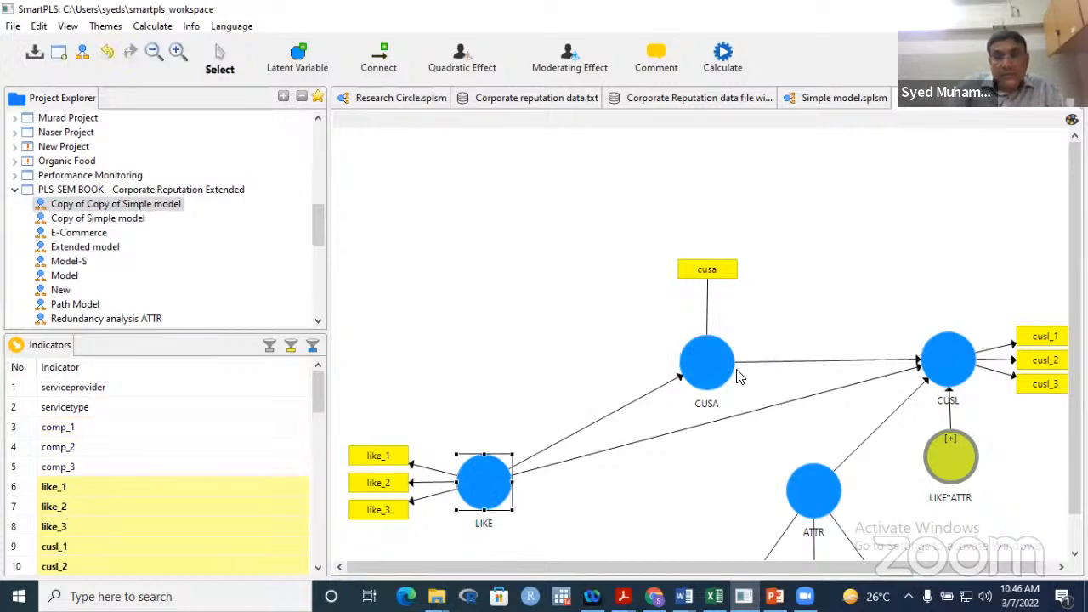
{"action": "key", "text": "Delete"}
{"action": "left_click", "coordinate": [716, 380]}
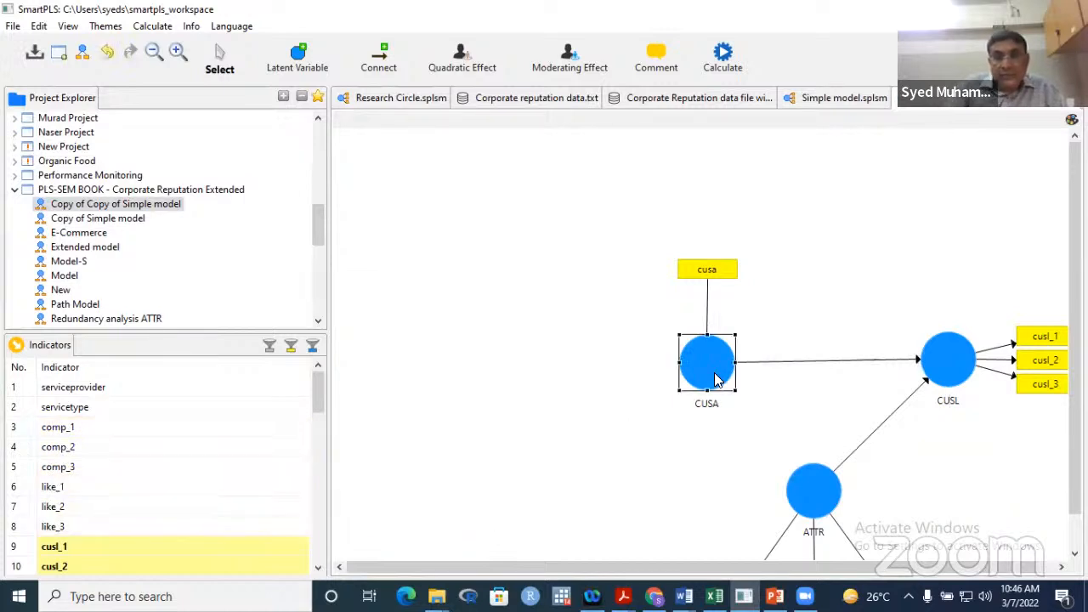
{"action": "key", "text": "Delete"}
{"action": "left_click", "coordinate": [939, 352]}
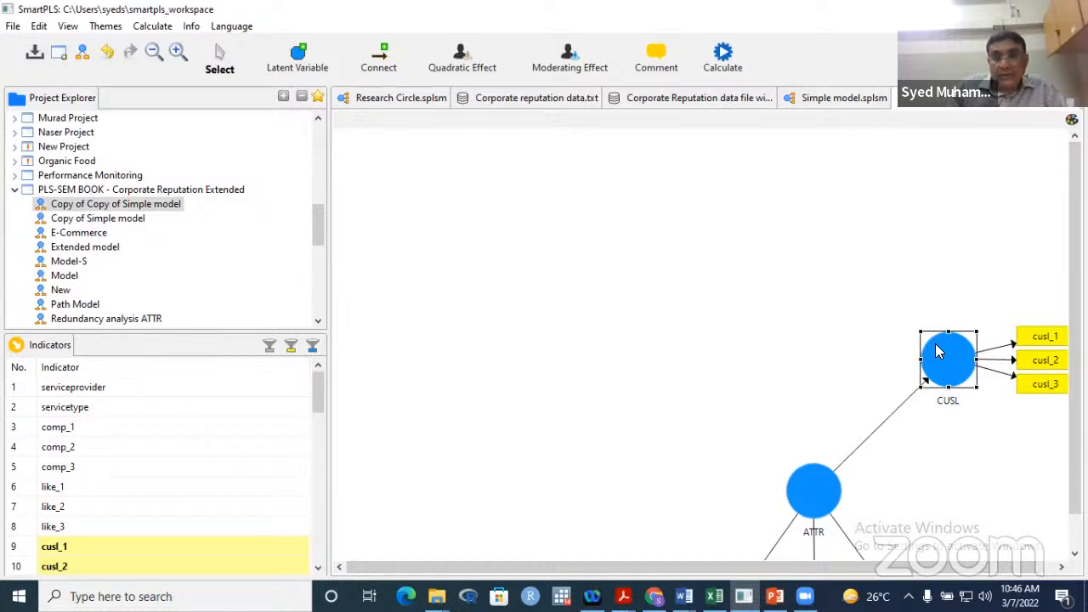
{"action": "key", "text": "Delete"}
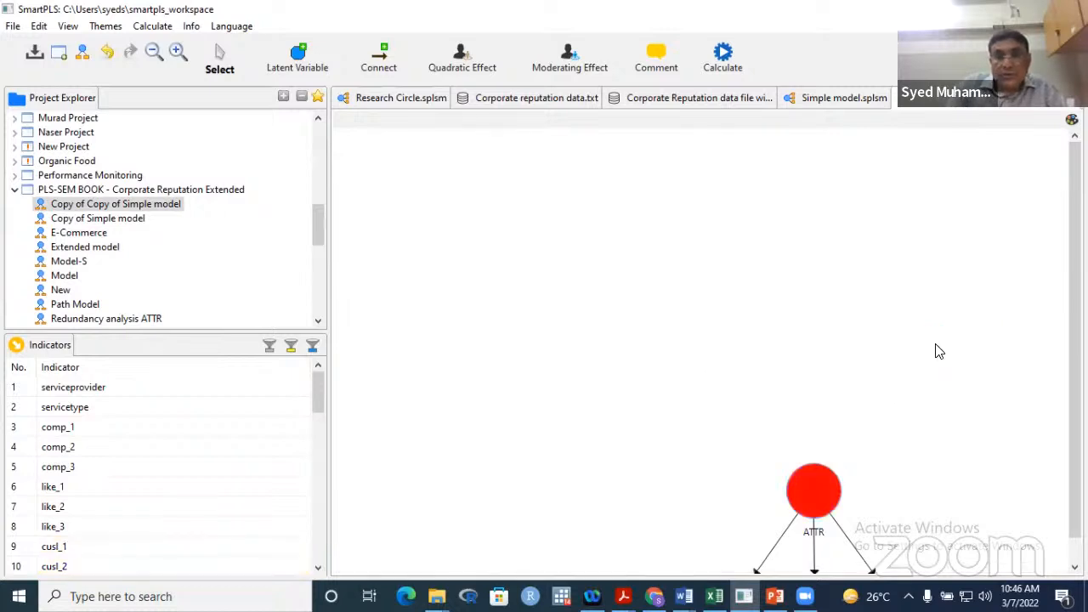
{"action": "left_click", "coordinate": [840, 500]}
{"action": "key", "text": "Delete"}
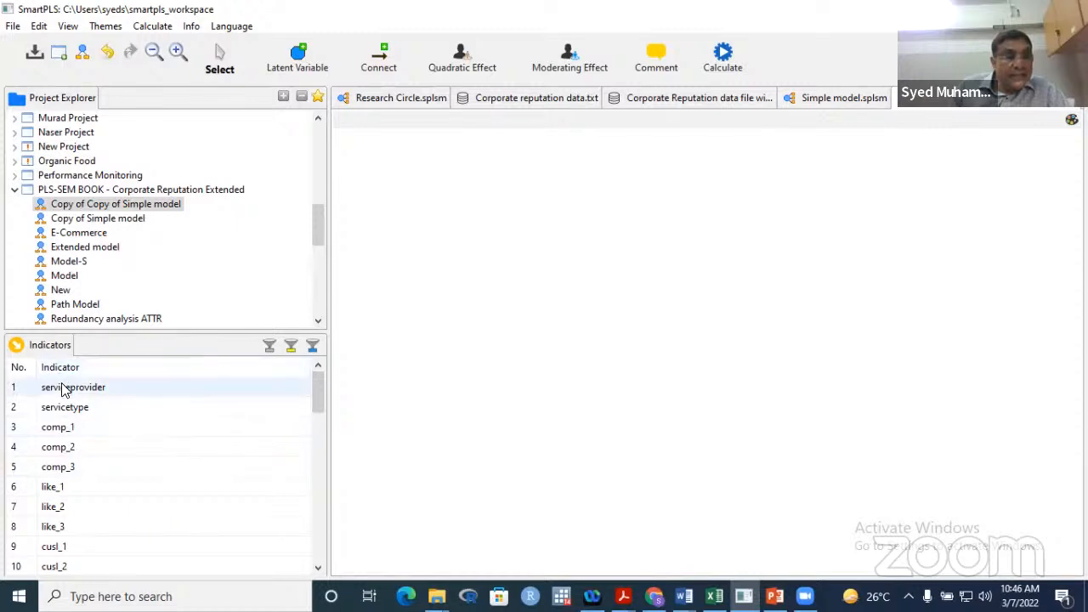
- Drag comp_1–comp_3 onto the canvas as a new construct and rename it COMP
{"action": "left_click", "coordinate": [71, 436]}
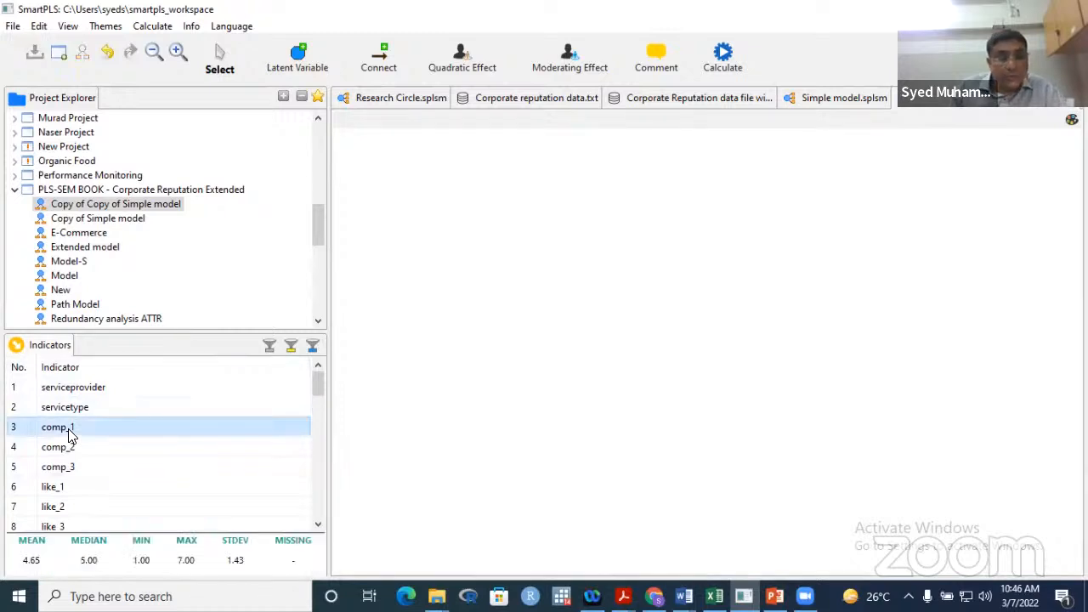
{"action": "key", "text": "shift+Down"}
{"action": "key", "text": "shift+Down"}
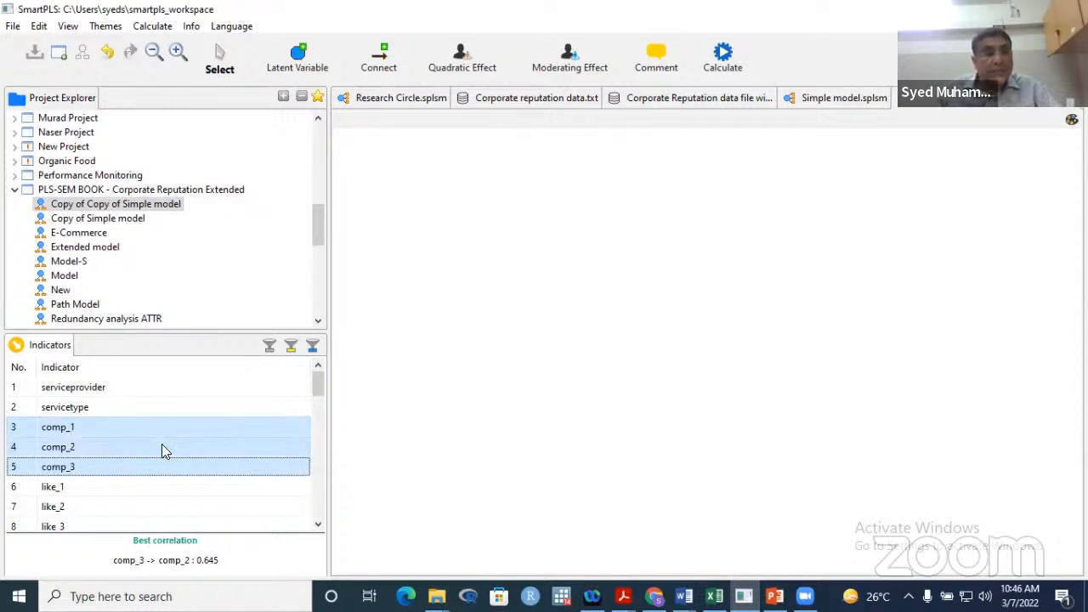
{"action": "left_click_drag", "start_coordinate": [165, 448], "coordinate": [493, 229]}
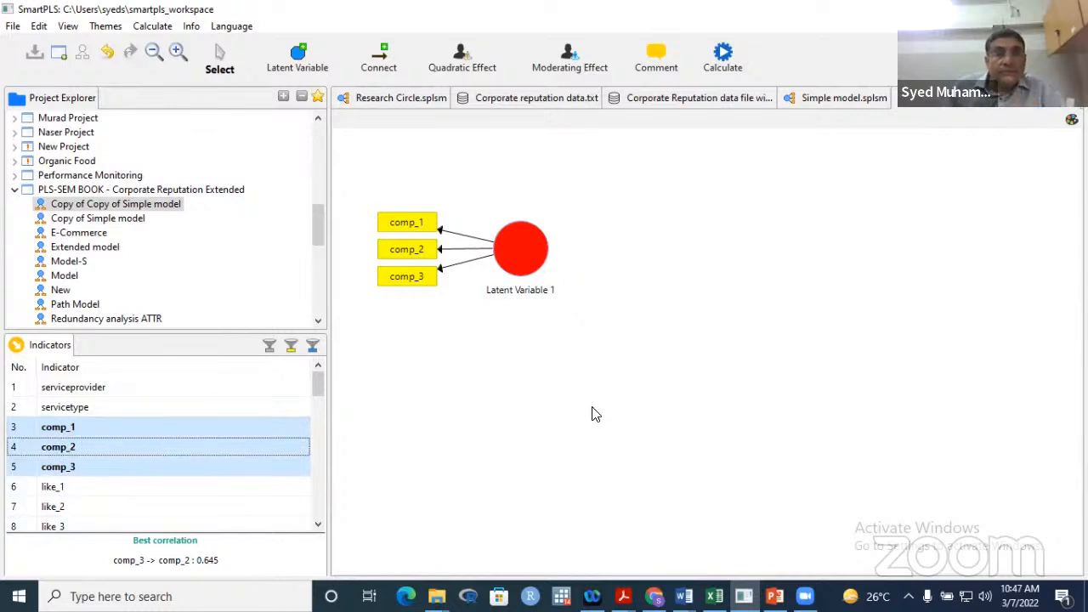
{"action": "left_click", "coordinate": [529, 285]}
{"action": "right_click", "coordinate": [529, 286]}
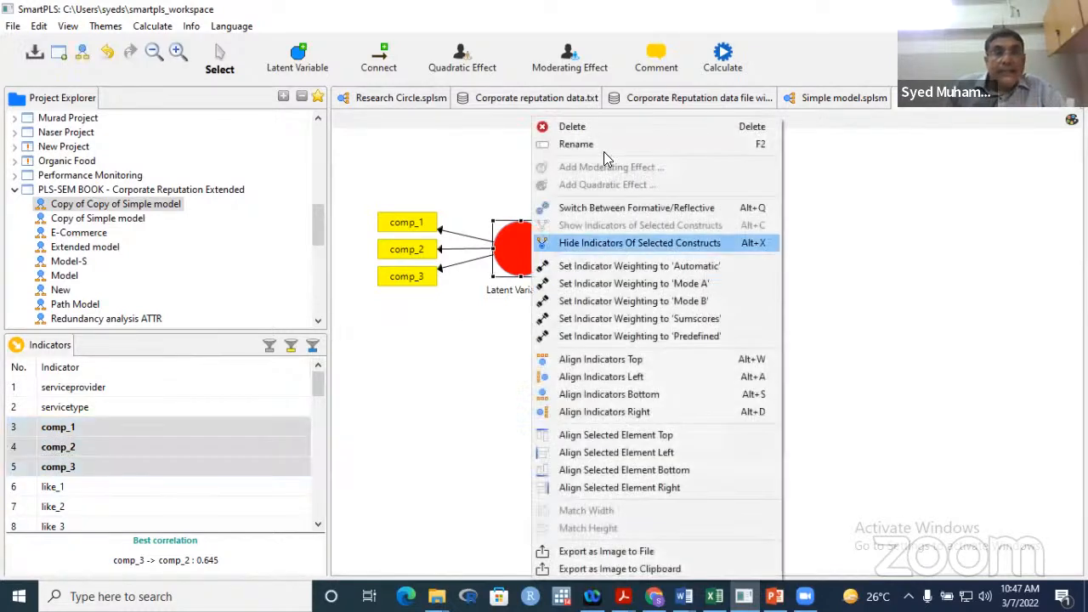
{"action": "left_click", "coordinate": [585, 142]}
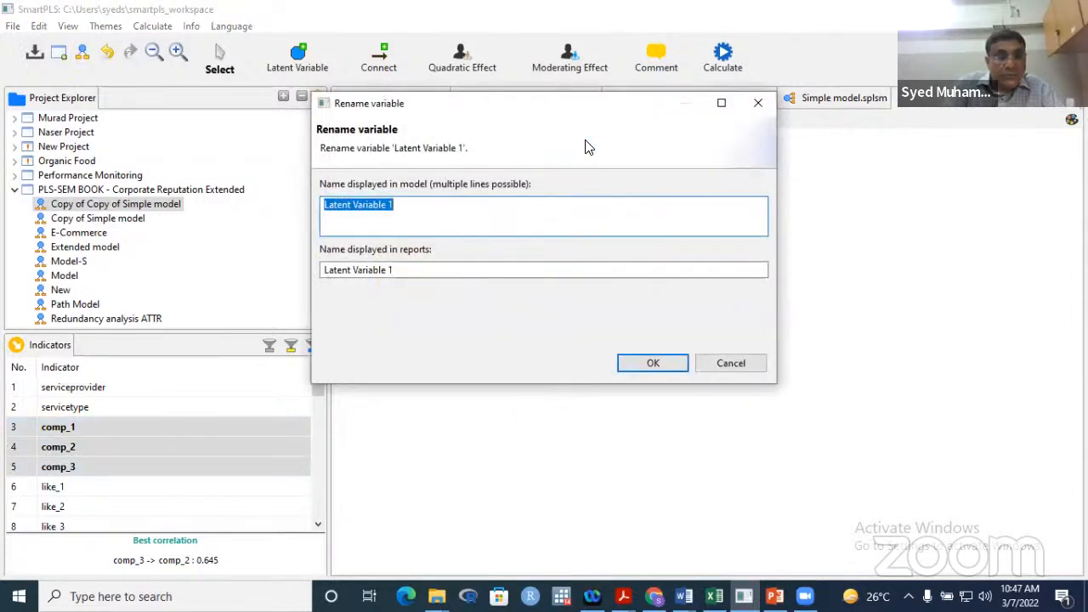
{"action": "type", "text": "COMP"}
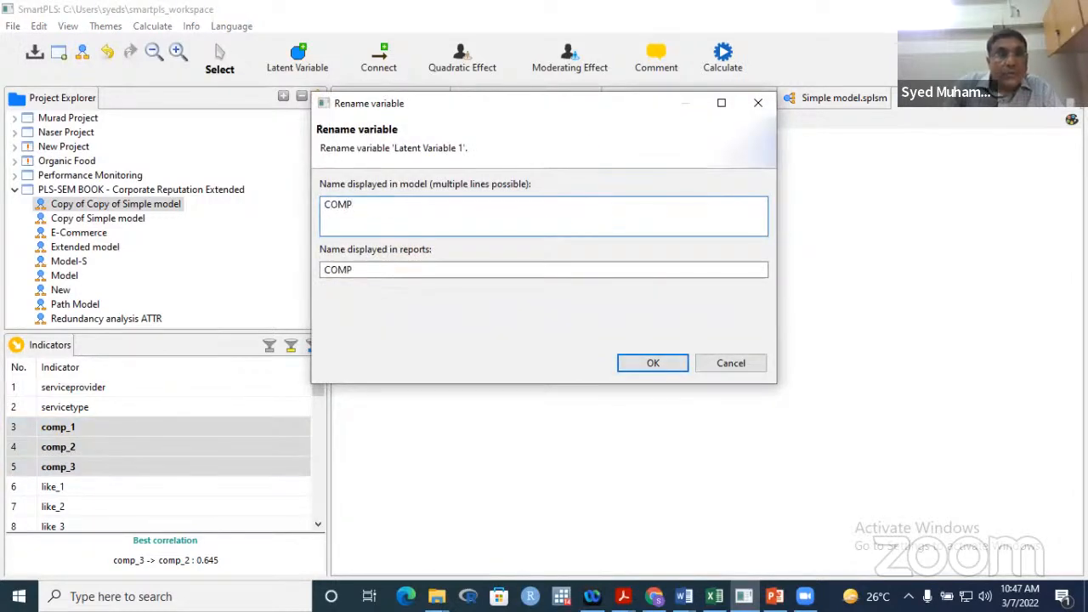
{"action": "left_click", "coordinate": [648, 366]}
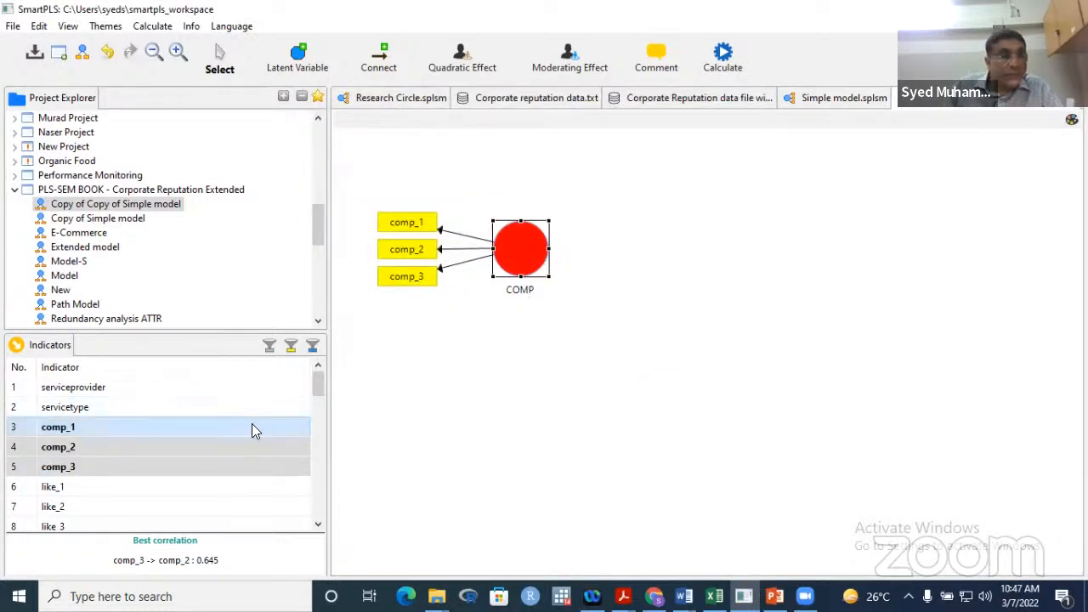
- Drag like_1–like_3 below COMP as a new construct and rename it LIKE
{"action": "left_click", "coordinate": [141, 491]}
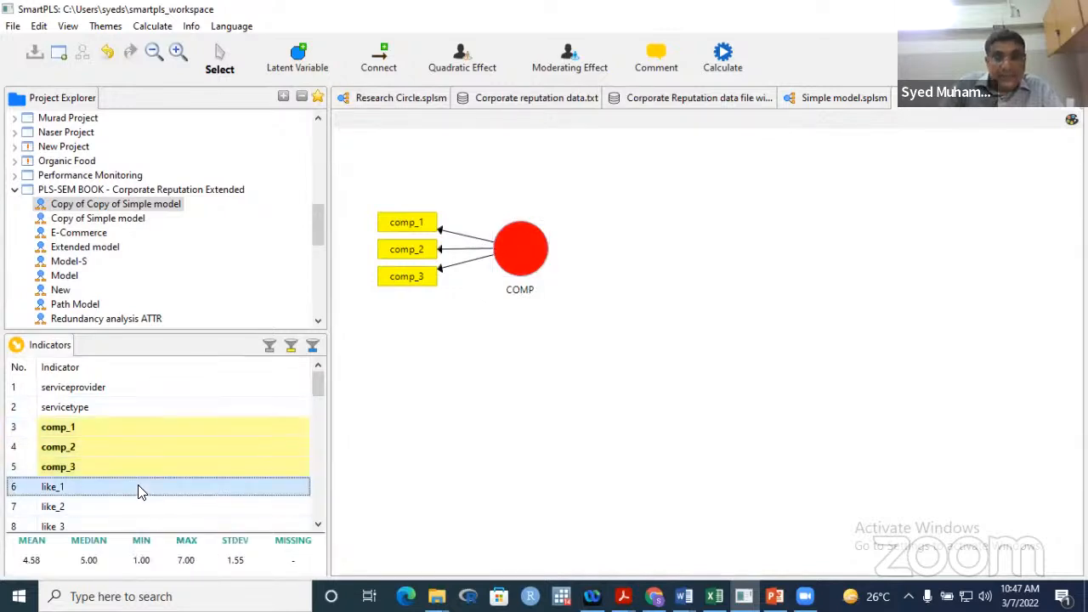
{"action": "key", "text": "shift+Down"}
{"action": "key", "text": "shift+Down"}
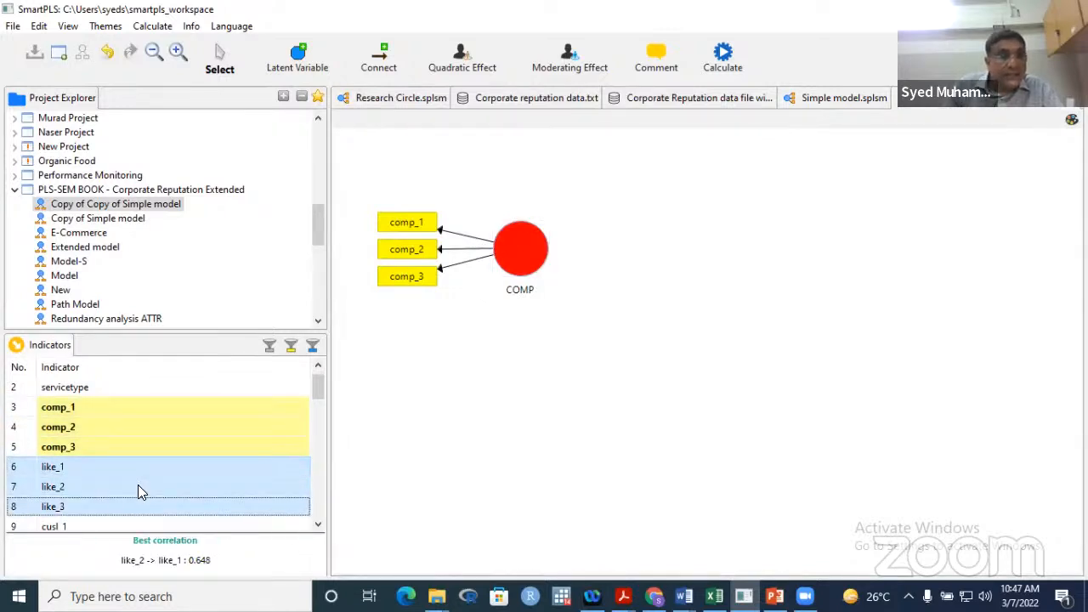
{"action": "left_click_drag", "start_coordinate": [138, 484], "coordinate": [491, 467]}
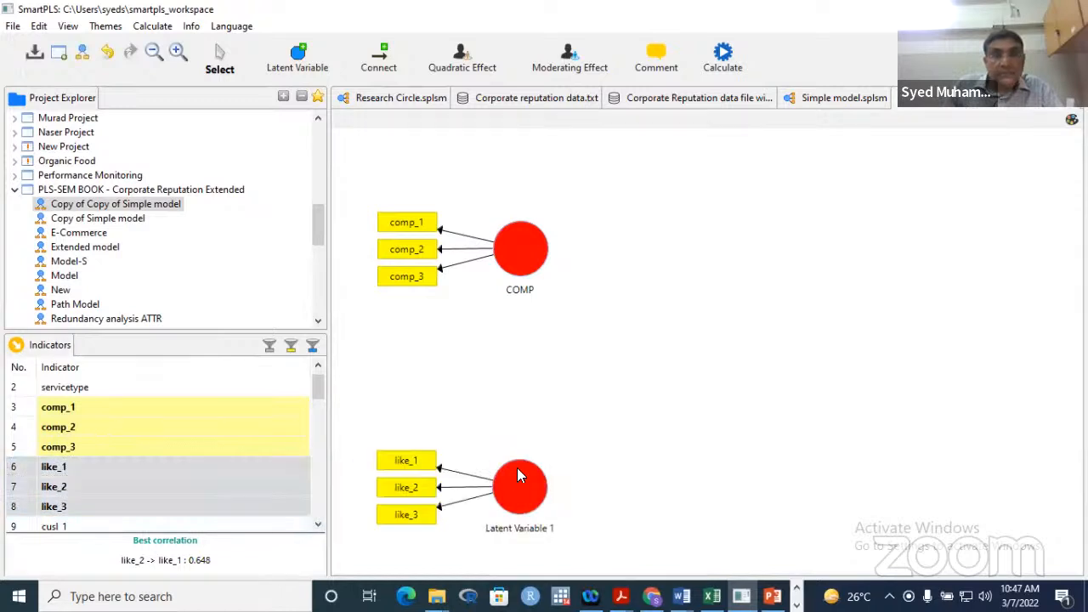
{"action": "right_click", "coordinate": [526, 508]}
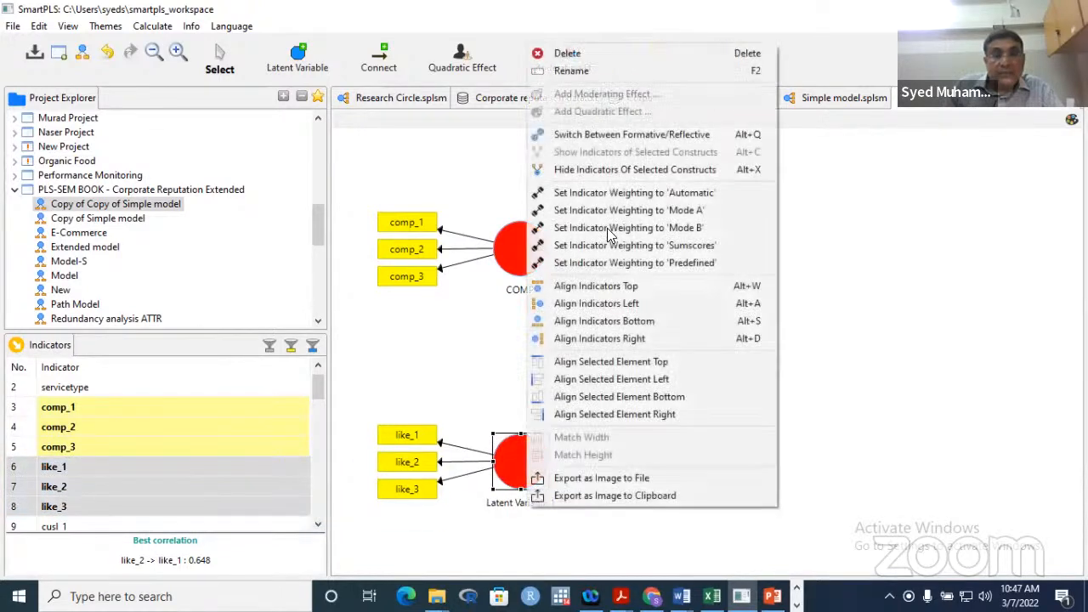
{"action": "left_click", "coordinate": [572, 71]}
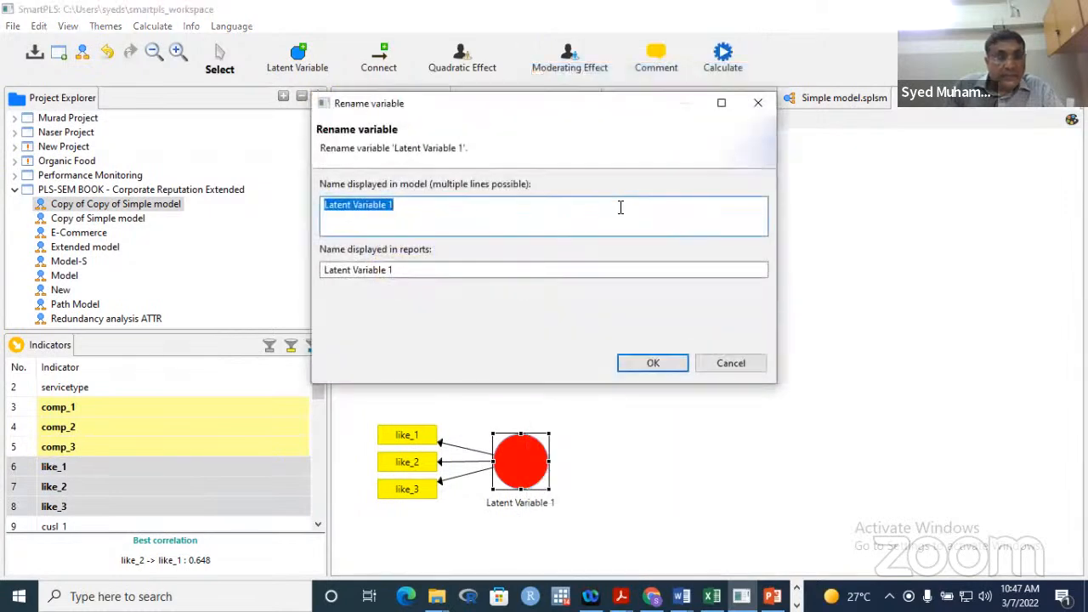
{"action": "type", "text": "LIKE"}
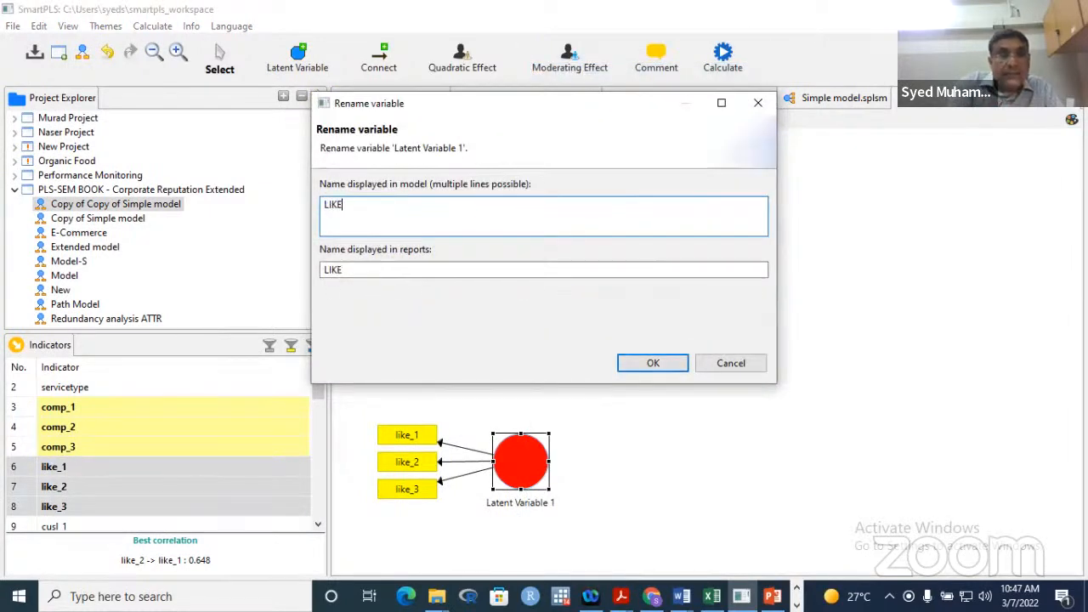
{"action": "left_click", "coordinate": [635, 361]}
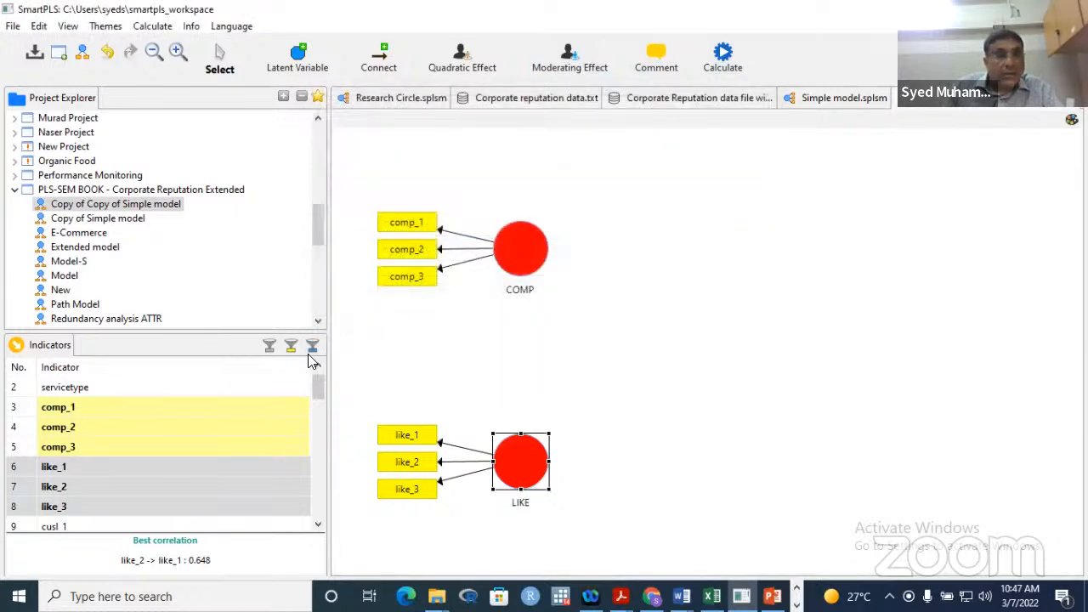
- Drop the cusa indicator onto the canvas as a new construct and rename it CUSA
{"action": "left_click", "coordinate": [319, 526]}
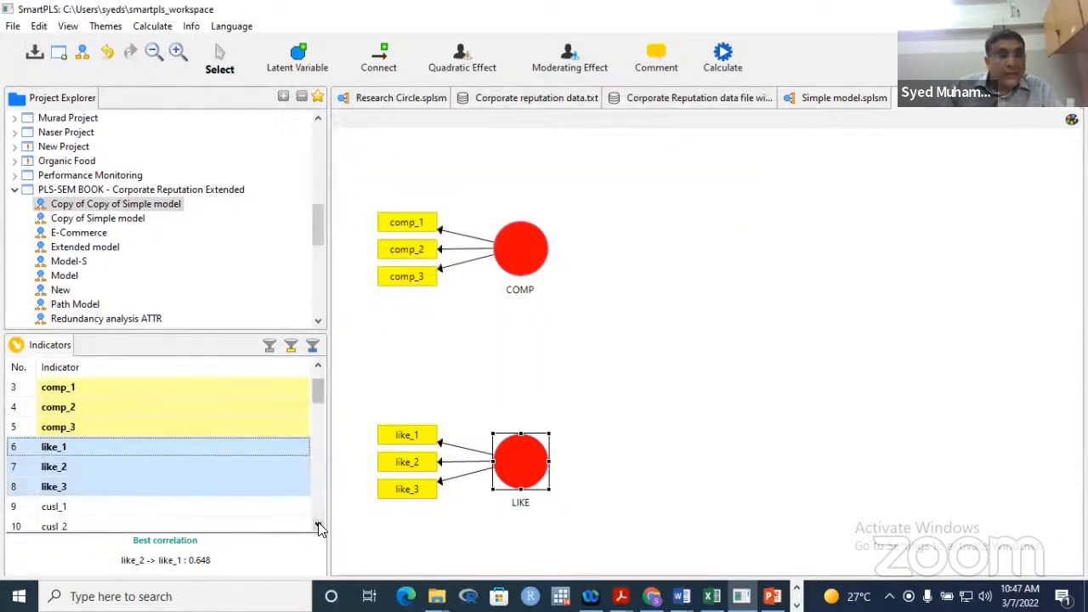
{"action": "left_click", "coordinate": [319, 526]}
{"action": "left_click", "coordinate": [318, 525]}
{"action": "left_click_drag", "start_coordinate": [195, 527], "coordinate": [842, 344]}
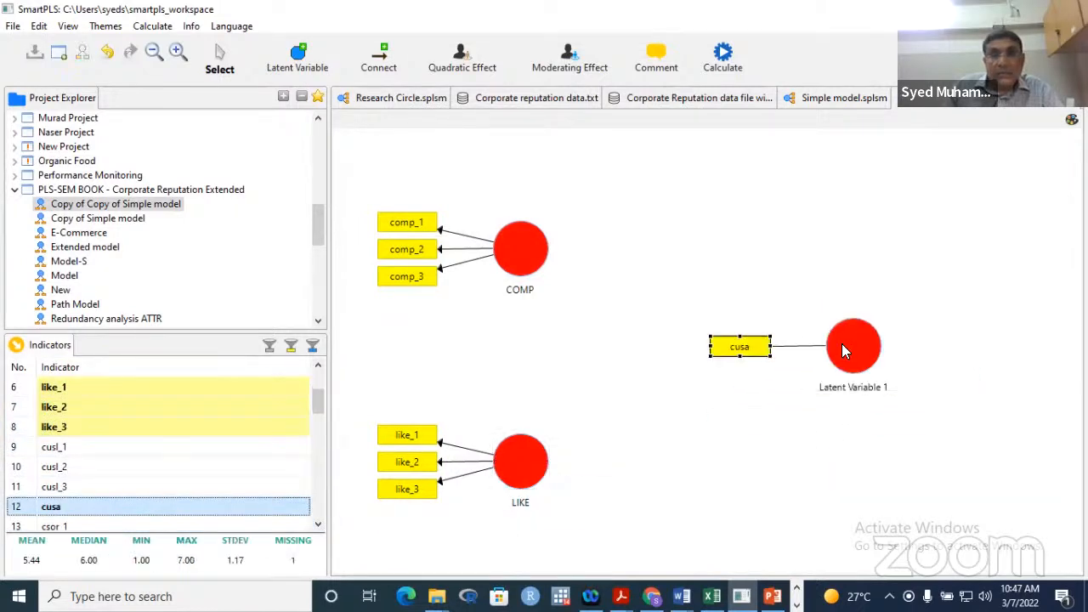
{"action": "left_click", "coordinate": [858, 389]}
{"action": "right_click", "coordinate": [894, 328]}
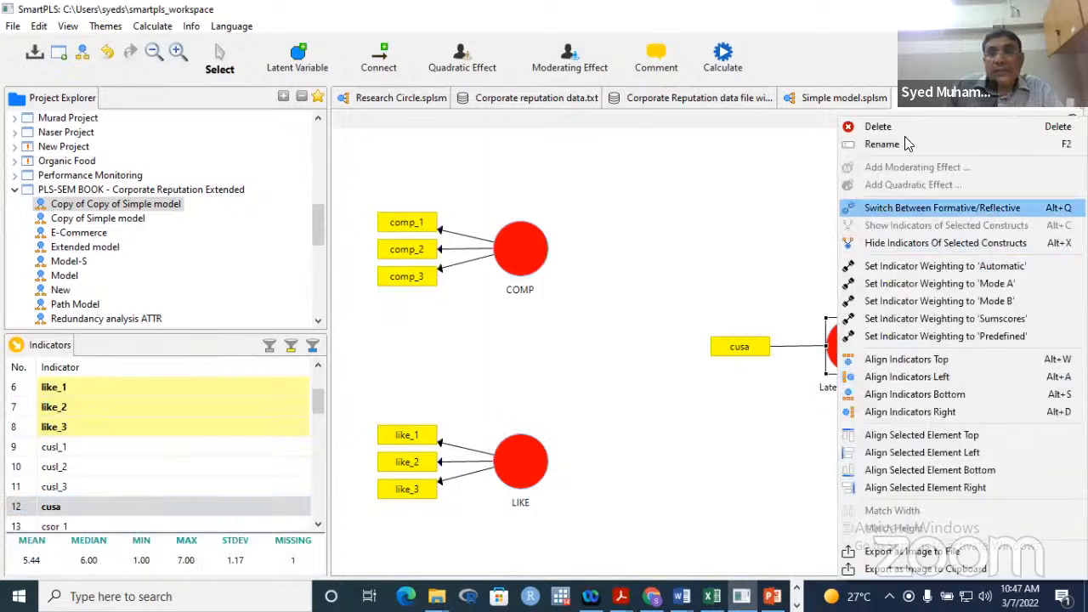
{"action": "left_click", "coordinate": [882, 144]}
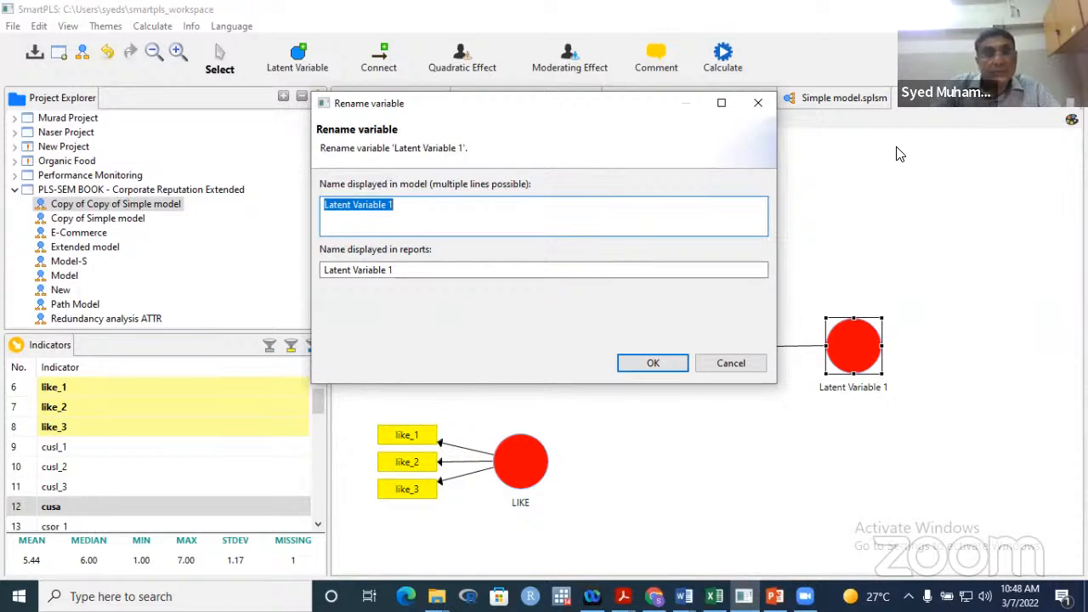
{"action": "type", "text": "CUSA"}
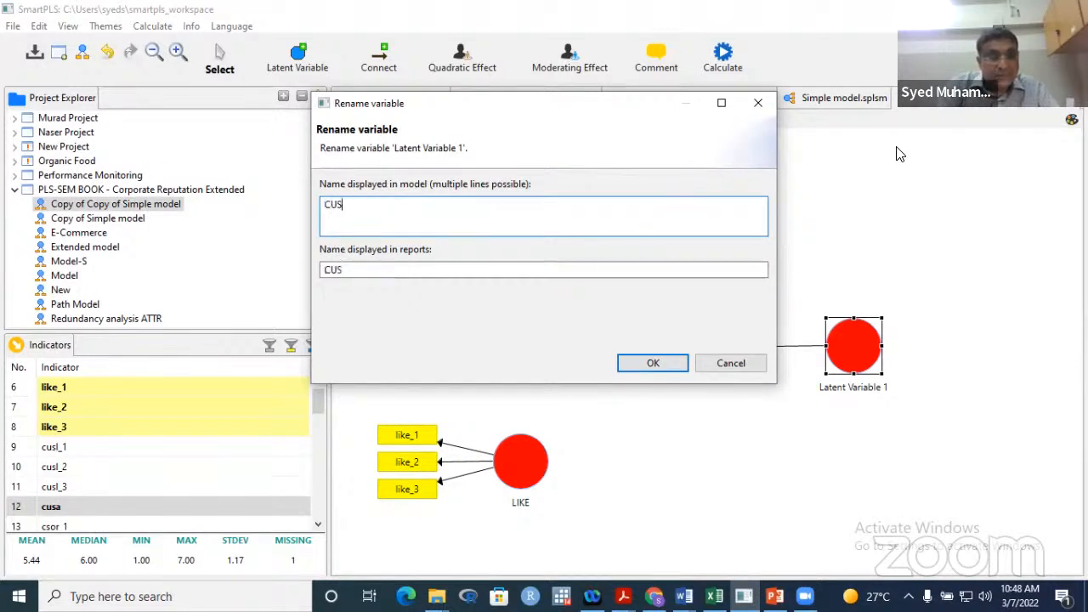
{"action": "left_click", "coordinate": [653, 363]}
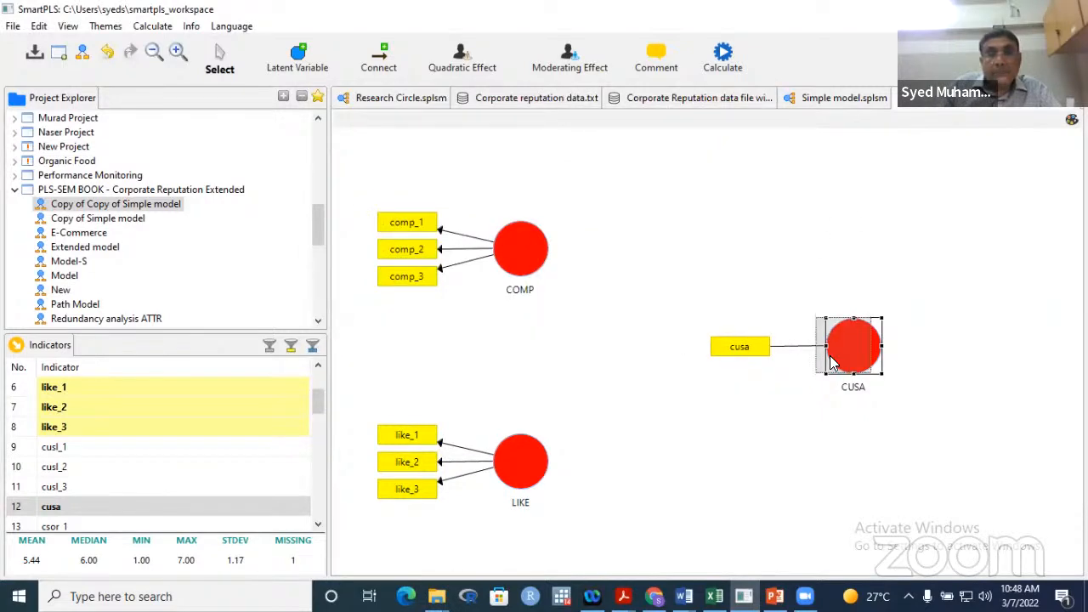
- Shift CUSA slightly left and drop cusl_1–cusl_3 onto the canvas as a new construct
{"action": "left_click_drag", "start_coordinate": [846, 364], "coordinate": [823, 365]}
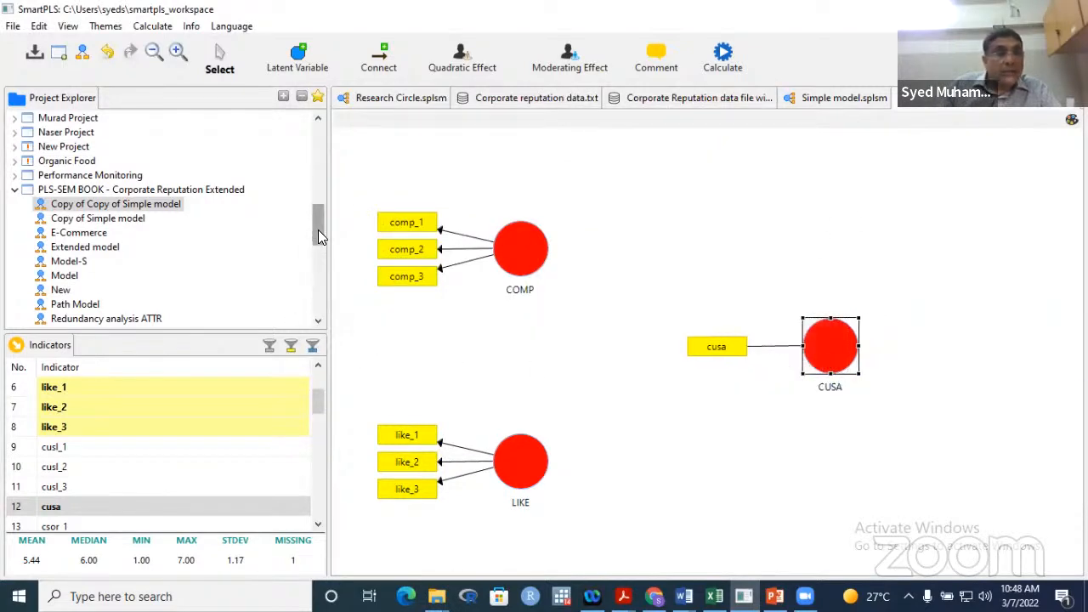
{"action": "left_click", "coordinate": [83, 448]}
{"action": "key", "text": "shift+Down"}
{"action": "key", "text": "shift+Down"}
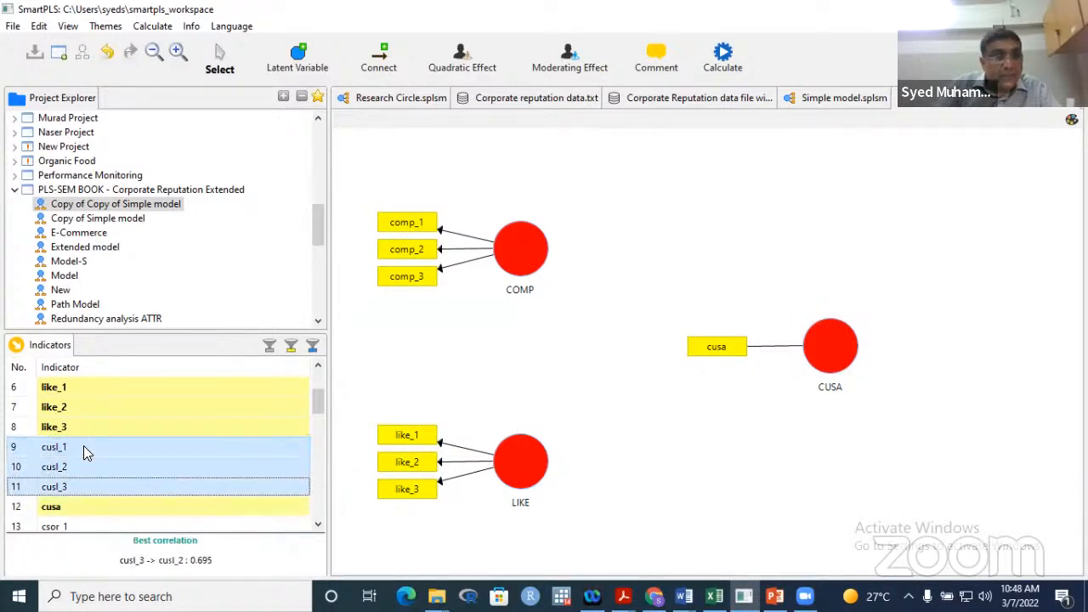
{"action": "left_click_drag", "start_coordinate": [83, 448], "coordinate": [993, 334]}
{"action": "left_click_drag", "start_coordinate": [836, 350], "coordinate": [720, 341]}
- Move CUSA toward the middle, align the cusl indicators to the construct's right, and nudge it left
{"action": "left_click", "coordinate": [1031, 347]}
{"action": "left_click_drag", "start_coordinate": [1019, 347], "coordinate": [953, 337]}
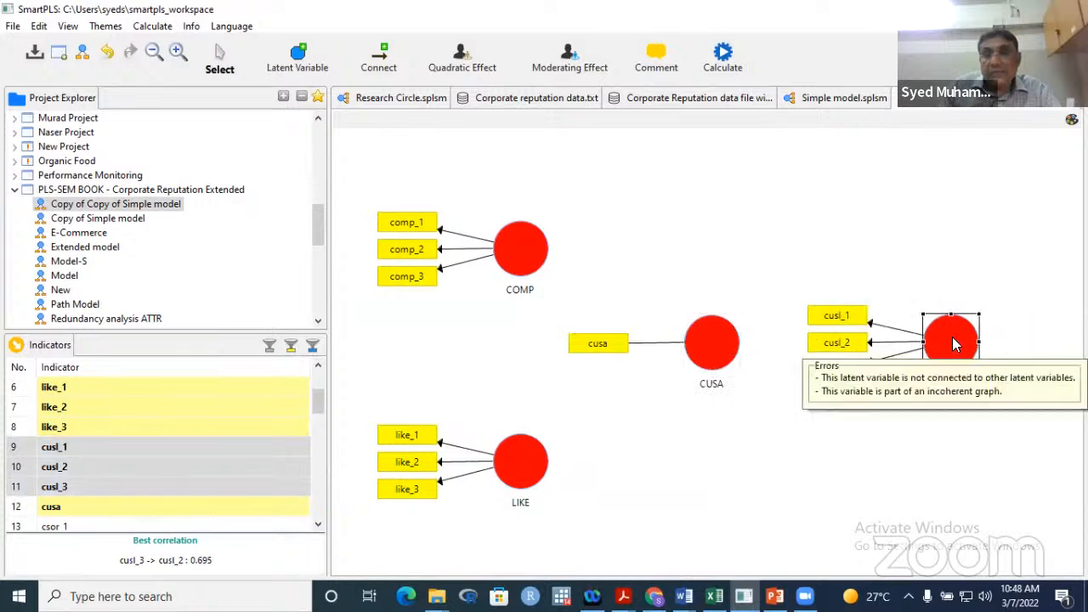
{"action": "right_click", "coordinate": [952, 337]}
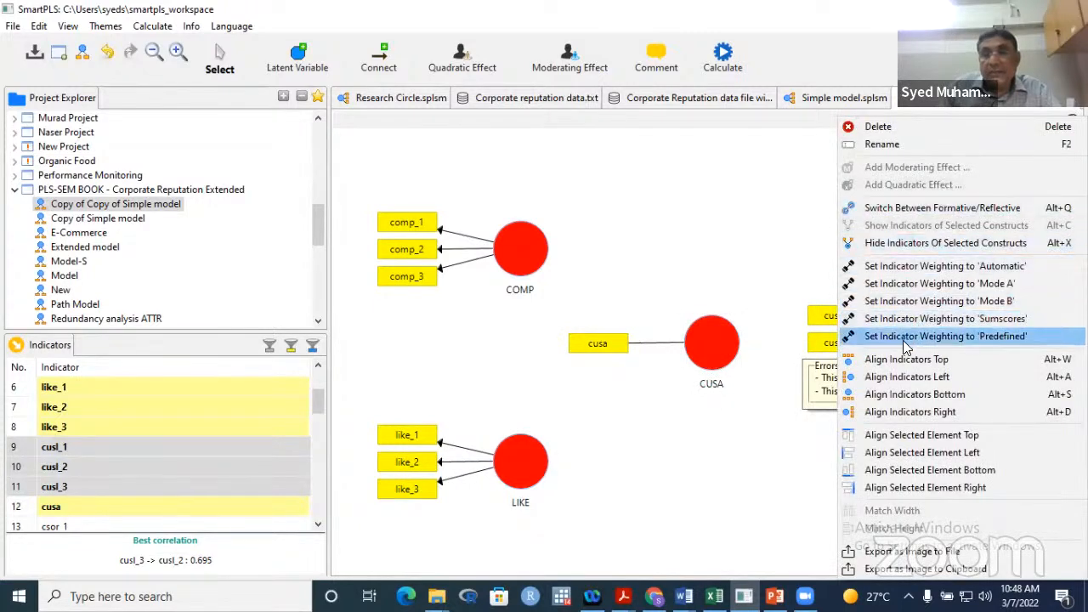
{"action": "left_click", "coordinate": [900, 416]}
{"action": "left_click_drag", "start_coordinate": [958, 335], "coordinate": [915, 342]}
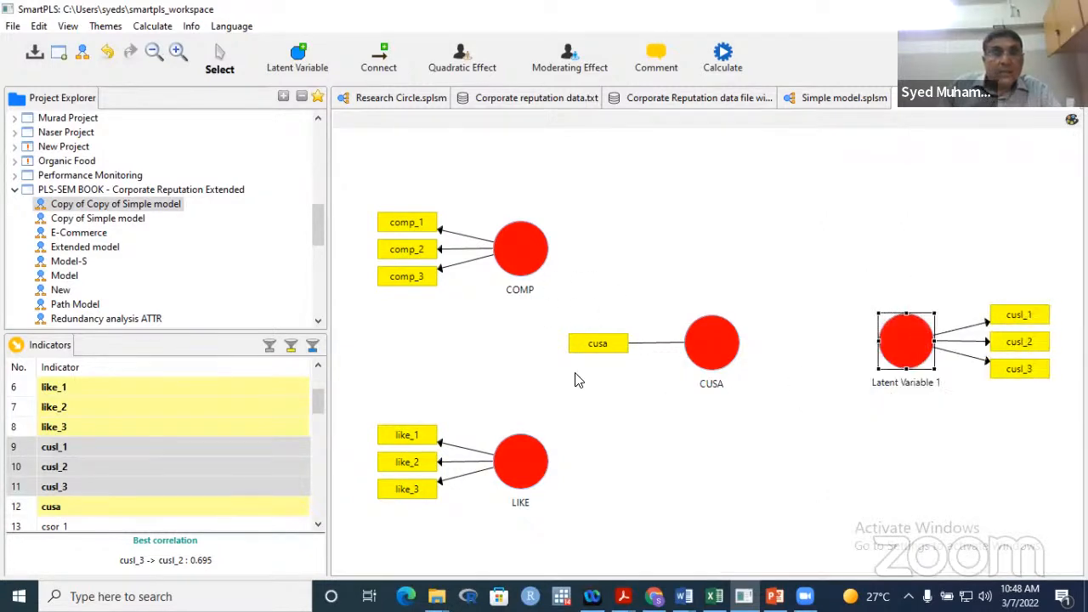
- Draw structural paths from COMP and from LIKE into CUSA
{"action": "left_click", "coordinate": [379, 60]}
{"action": "left_click", "coordinate": [517, 247]}
{"action": "left_click", "coordinate": [712, 340]}
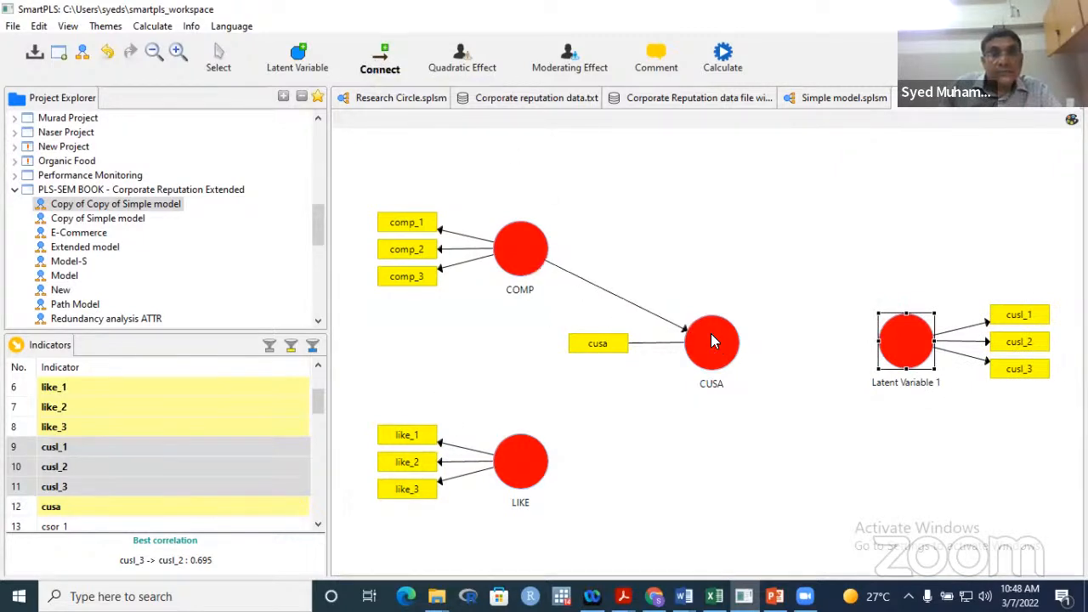
{"action": "left_click", "coordinate": [524, 454]}
{"action": "left_click", "coordinate": [713, 367]}
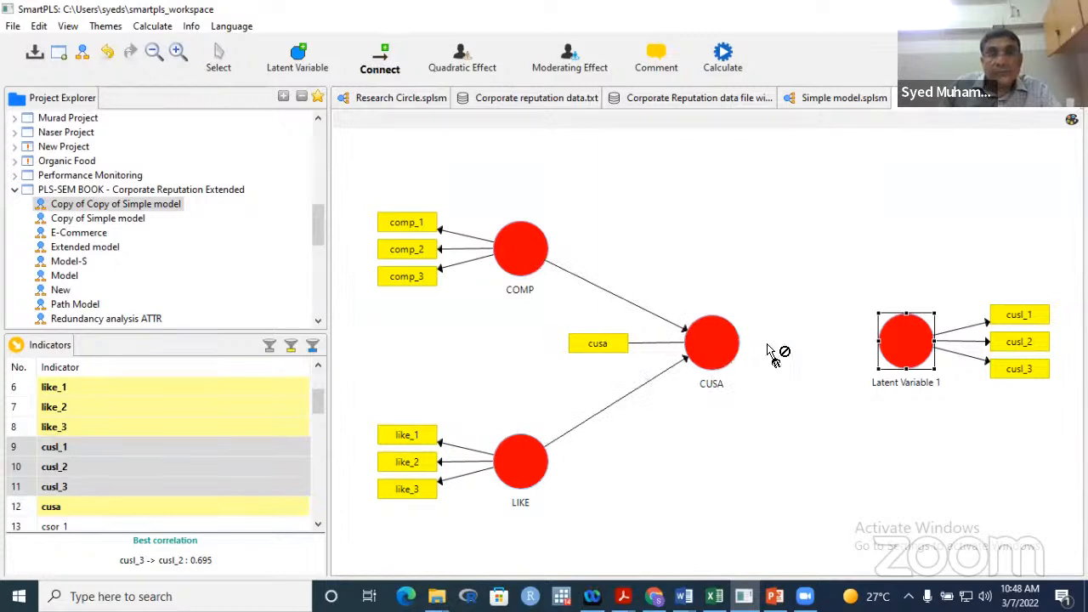
- Draw paths from CUSA, COMP and LIKE into the cusl construct
{"action": "left_click", "coordinate": [906, 340]}
{"action": "left_click_drag", "start_coordinate": [523, 250], "coordinate": [888, 342]}
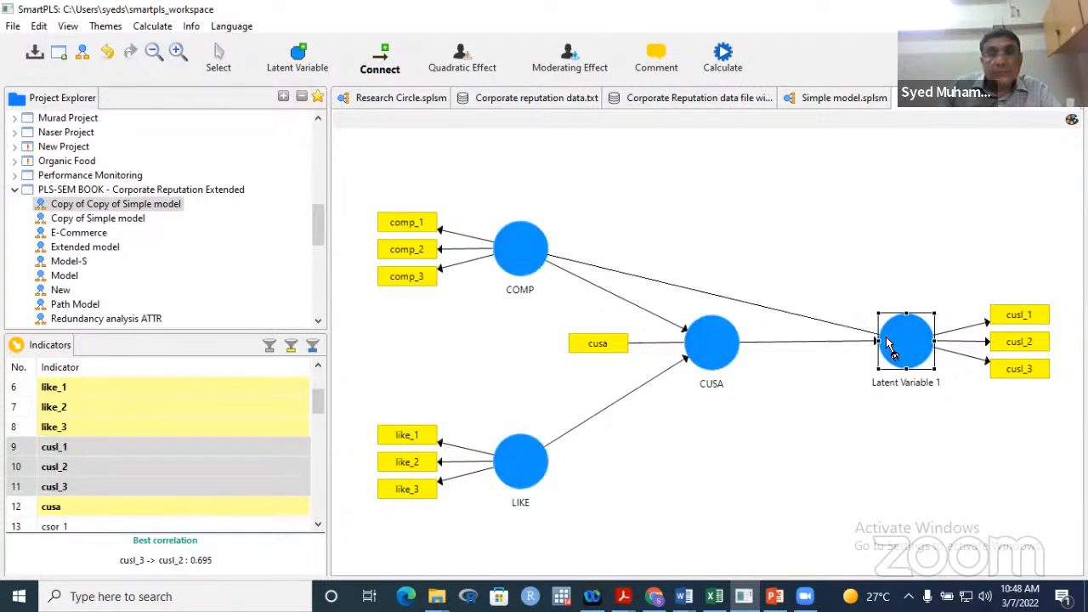
{"action": "left_click_drag", "start_coordinate": [552, 471], "coordinate": [904, 348]}
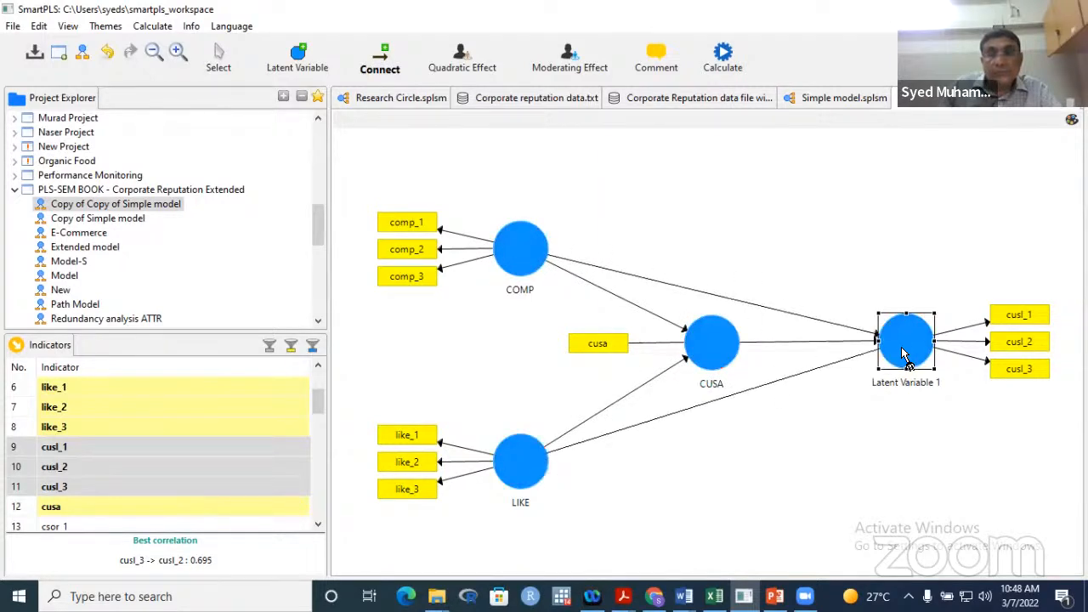
{"action": "left_click", "coordinate": [220, 53]}
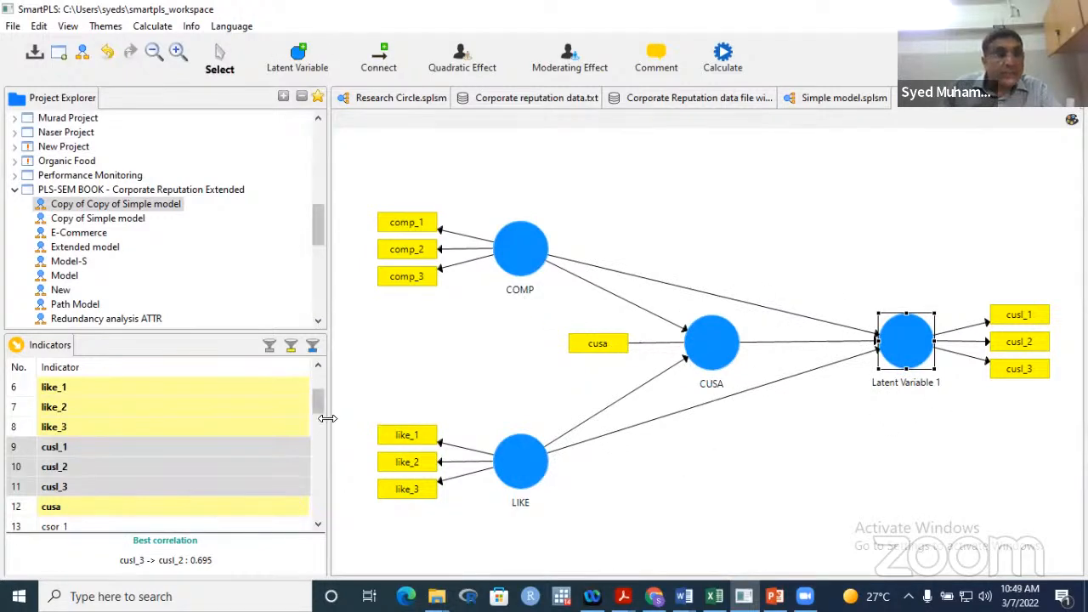
{"action": "left_click", "coordinate": [318, 526]}
{"action": "left_click", "coordinate": [318, 525]}
{"action": "left_click", "coordinate": [318, 526]}
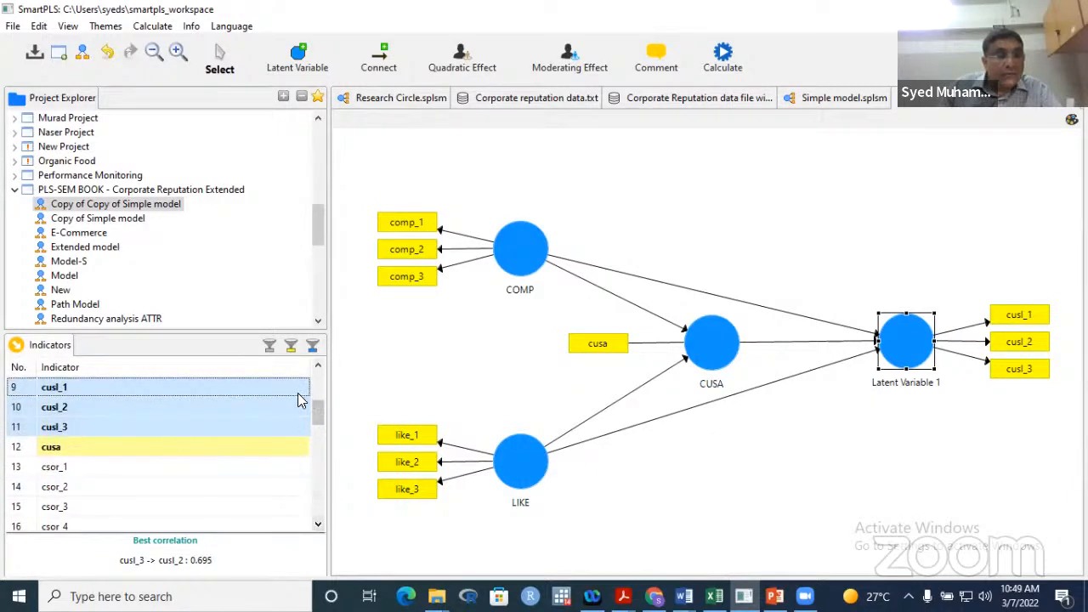
- Create a construct from attr_1–attr_3 near the canvas bottom and rename it ATTR
{"action": "left_click_drag", "start_coordinate": [318, 422], "coordinate": [315, 436]}
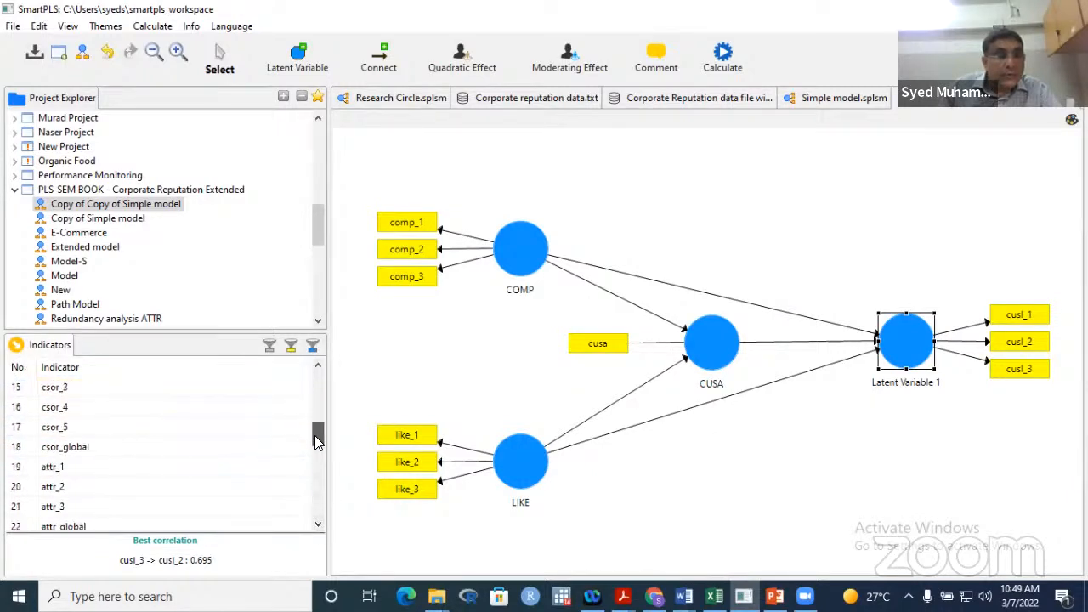
{"action": "left_click", "coordinate": [114, 470]}
{"action": "key", "text": "shift+Down"}
{"action": "key", "text": "shift+Down"}
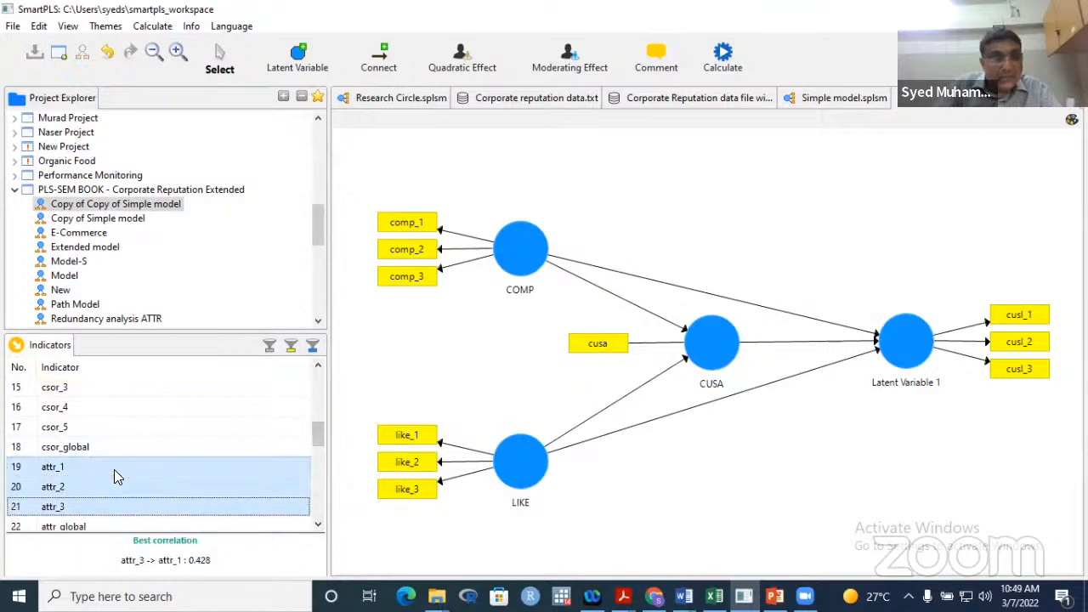
{"action": "left_click_drag", "start_coordinate": [114, 469], "coordinate": [836, 473]}
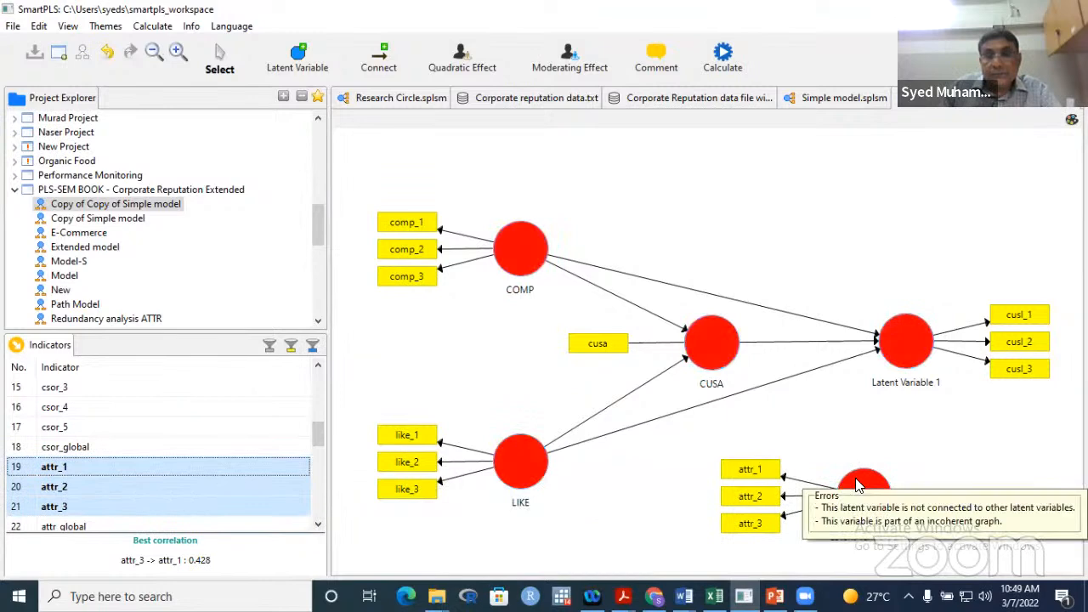
{"action": "left_click", "coordinate": [861, 482]}
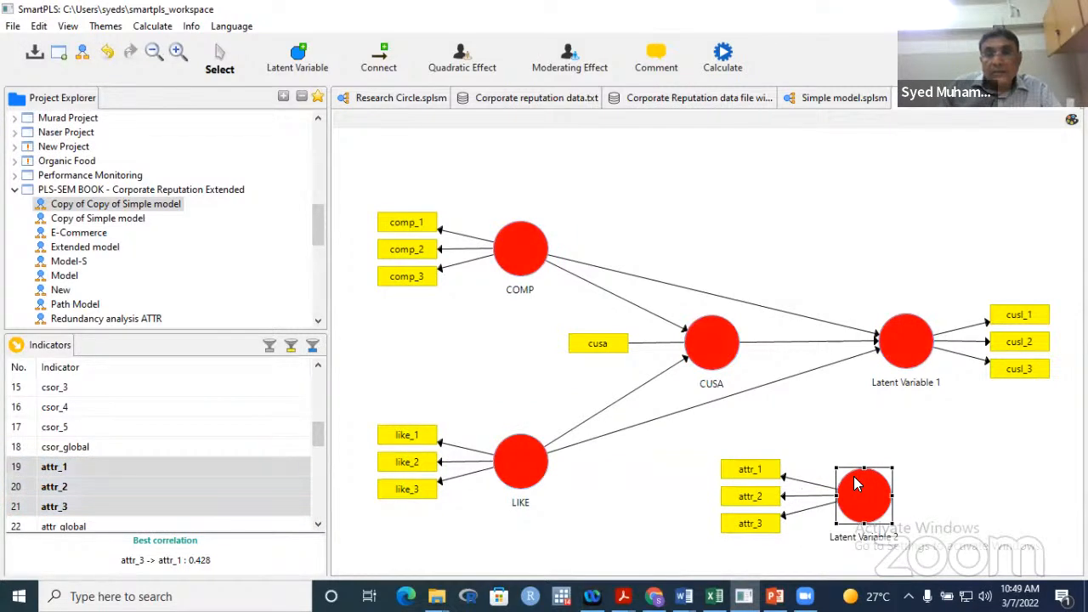
{"action": "right_click", "coordinate": [876, 538]}
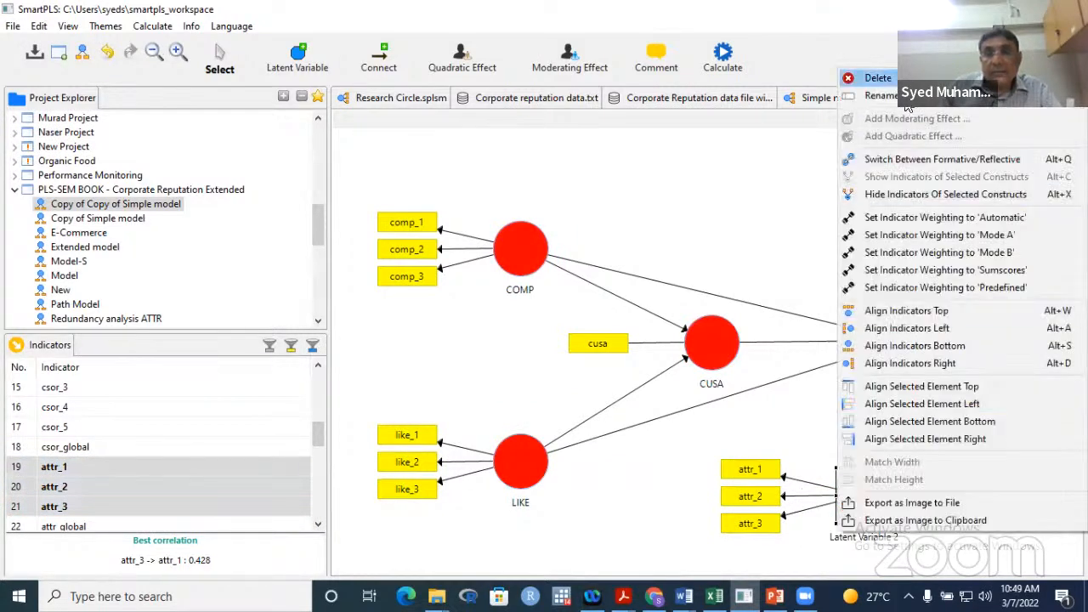
{"action": "left_click", "coordinate": [906, 100]}
{"action": "type", "text": "ATTR"}
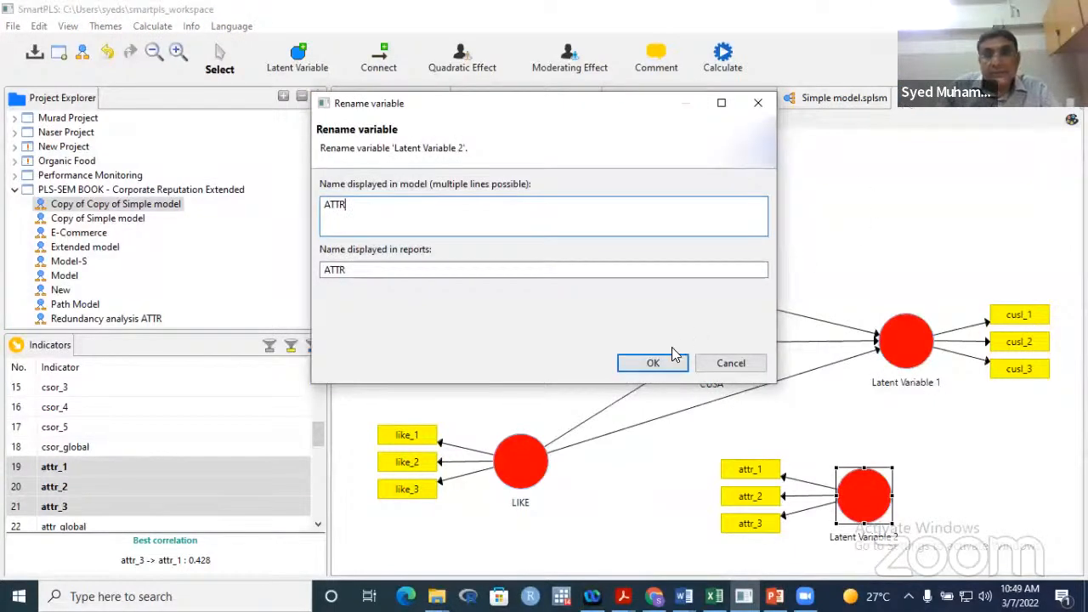
{"action": "left_click", "coordinate": [653, 363]}
{"action": "left_click_drag", "start_coordinate": [815, 514], "coordinate": [816, 518]}
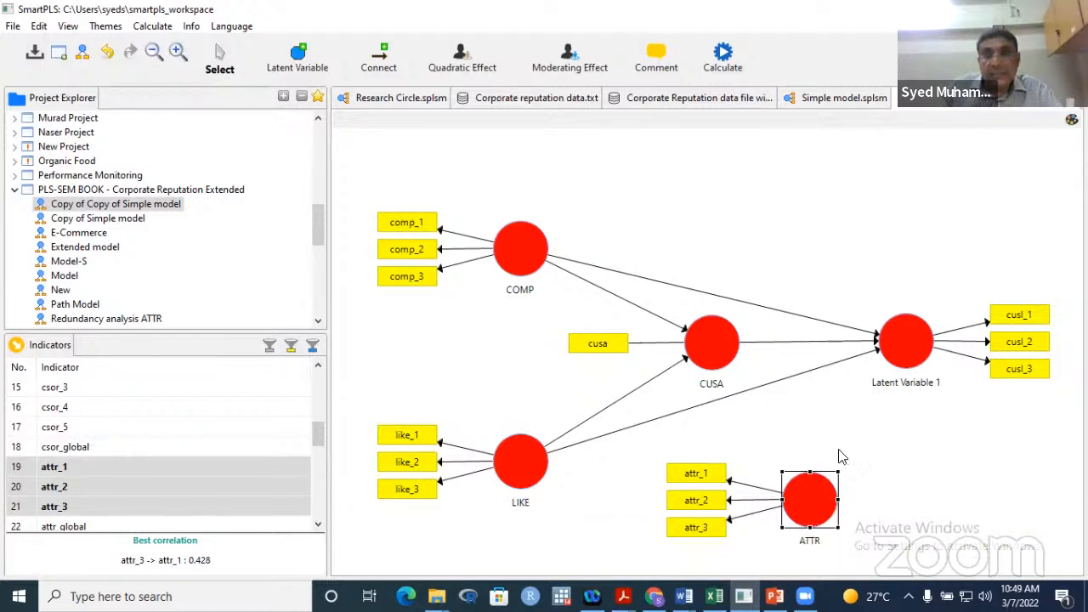
- Rename Latent Variable 1 to CUSL
{"action": "left_click", "coordinate": [930, 384]}
{"action": "right_click", "coordinate": [929, 385]}
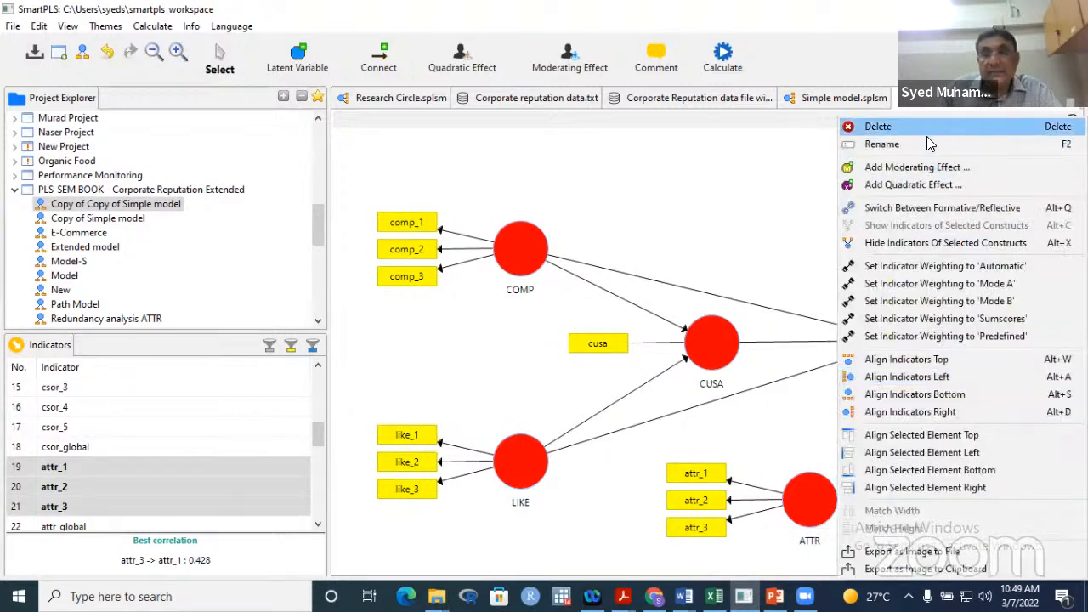
{"action": "left_click", "coordinate": [927, 144]}
{"action": "type", "text": "CUSL"}
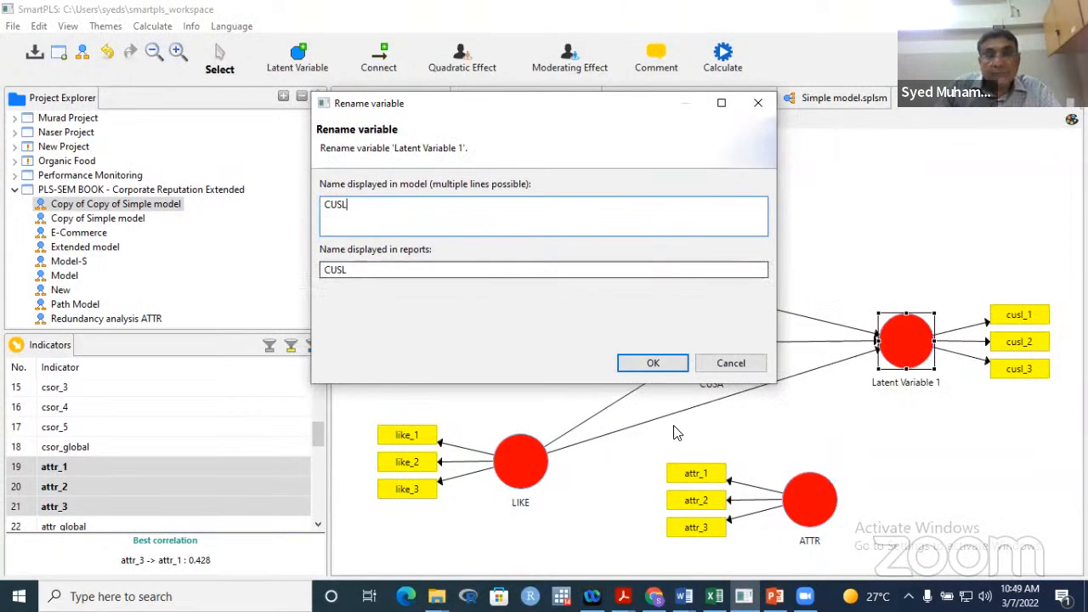
{"action": "key", "text": "Return"}
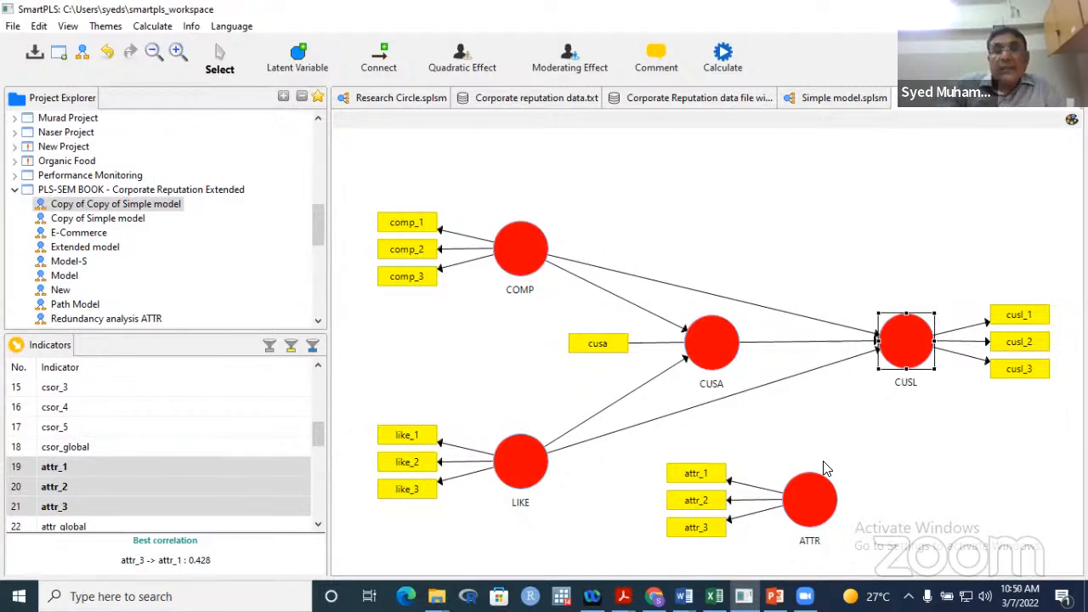
- Draw a structural path from ATTR to CUSL
{"action": "left_click", "coordinate": [387, 57]}
{"action": "left_click", "coordinate": [825, 523]}
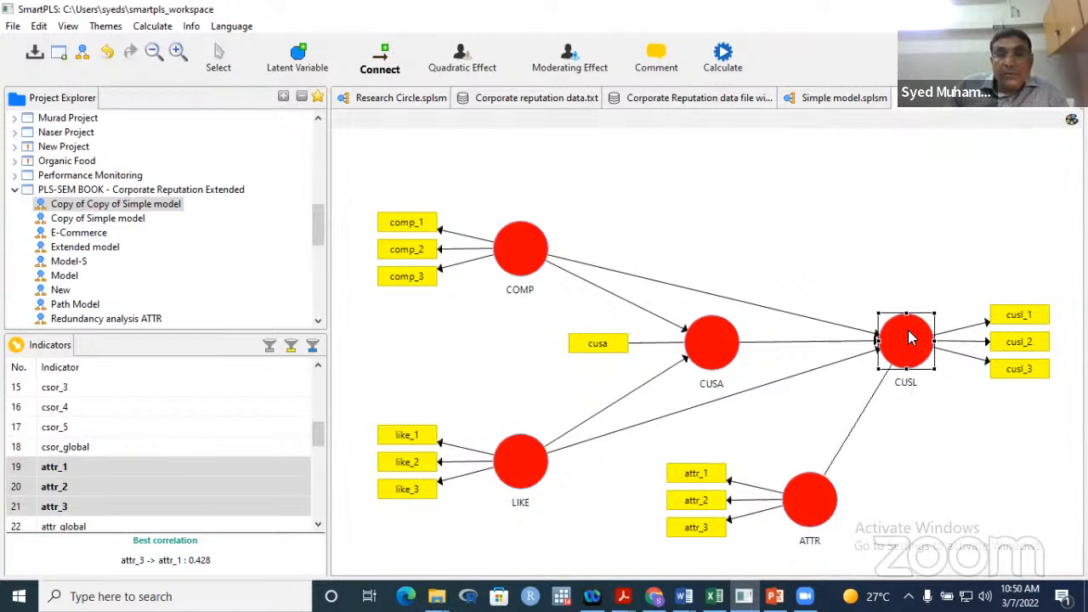
{"action": "left_click", "coordinate": [914, 345]}
{"action": "left_click", "coordinate": [221, 53]}
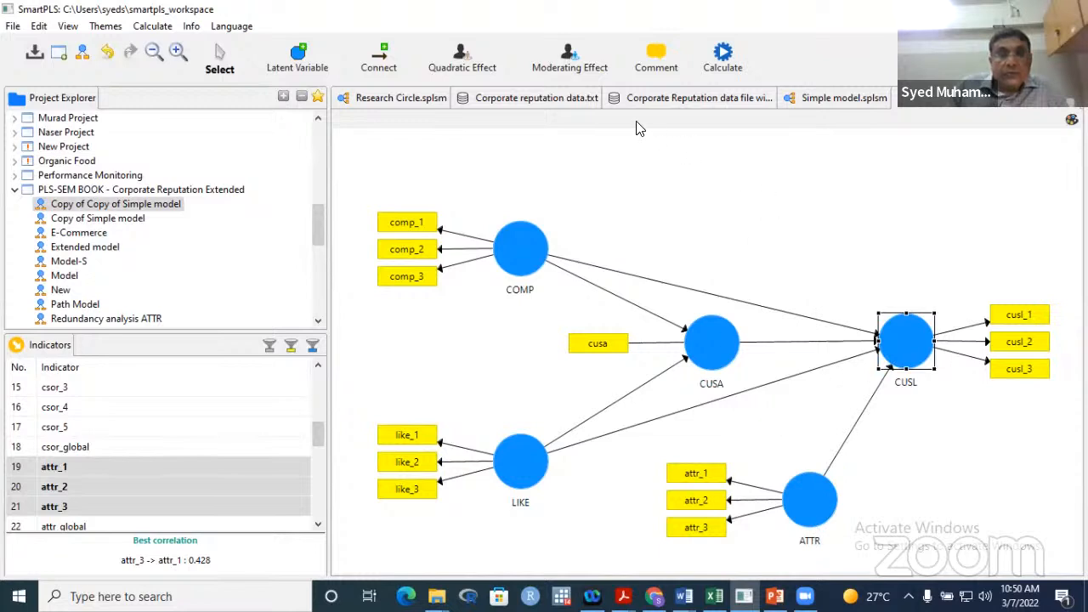
{"action": "left_click", "coordinate": [570, 57]}
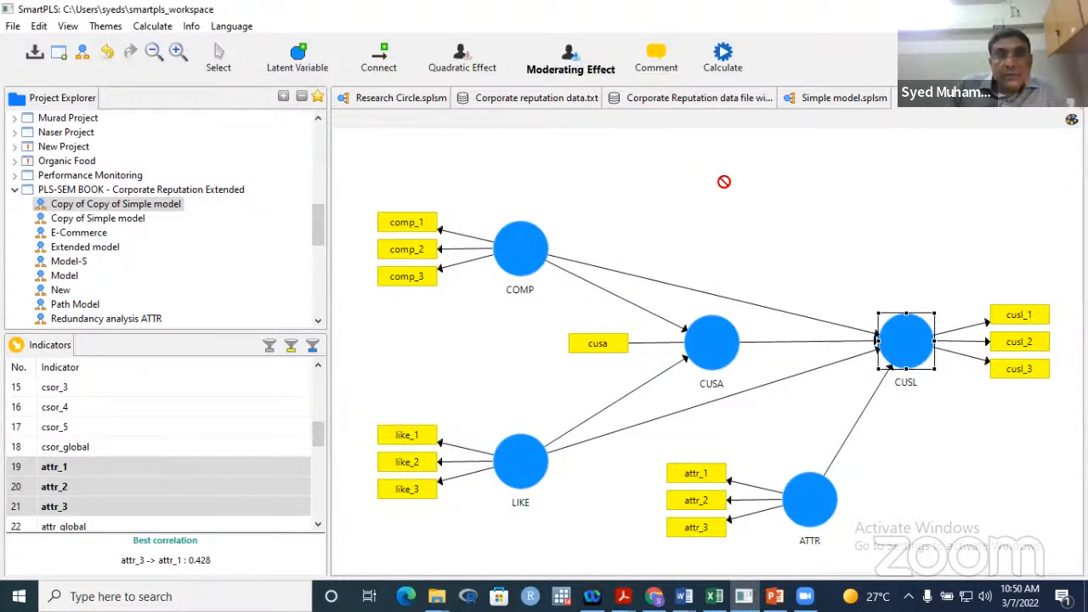
- Add a moderating effect on CUSL with ATTR as moderator and LIKE as the independent variable
{"action": "left_click", "coordinate": [916, 338]}
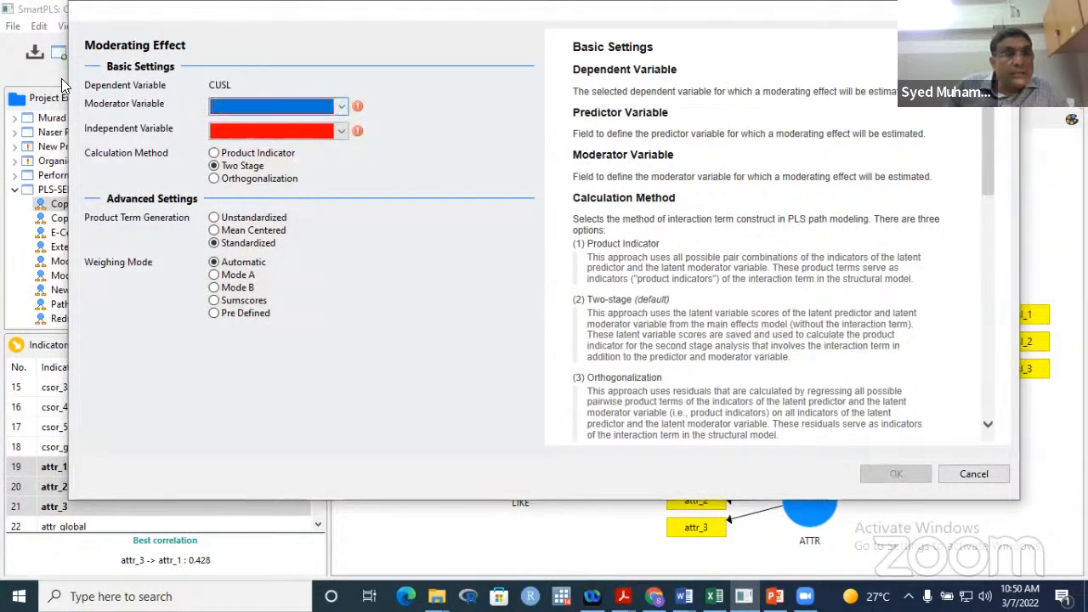
{"action": "left_click", "coordinate": [344, 105]}
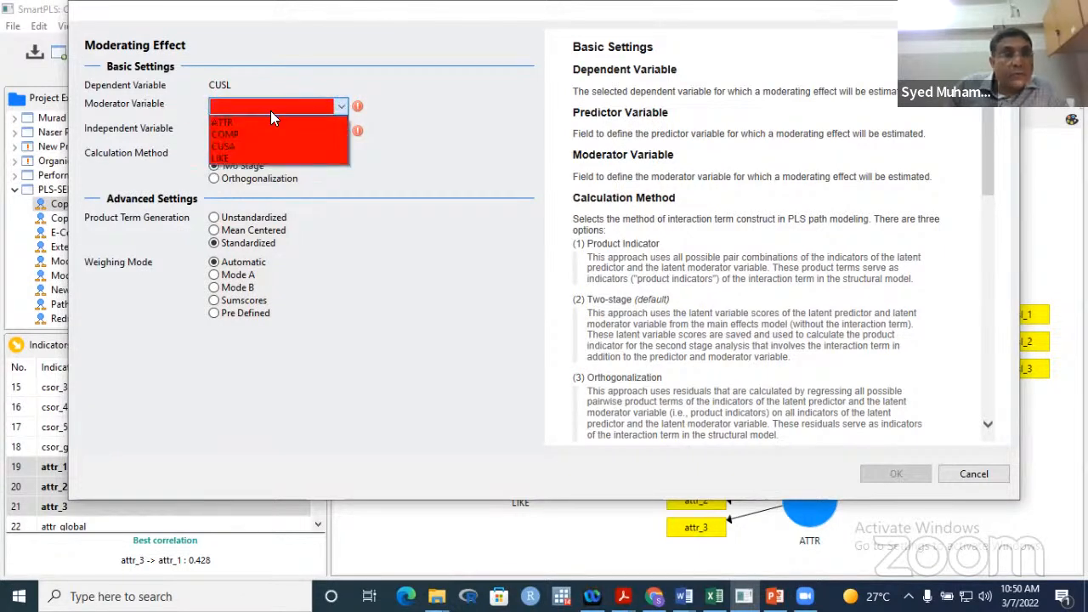
{"action": "left_click", "coordinate": [252, 120]}
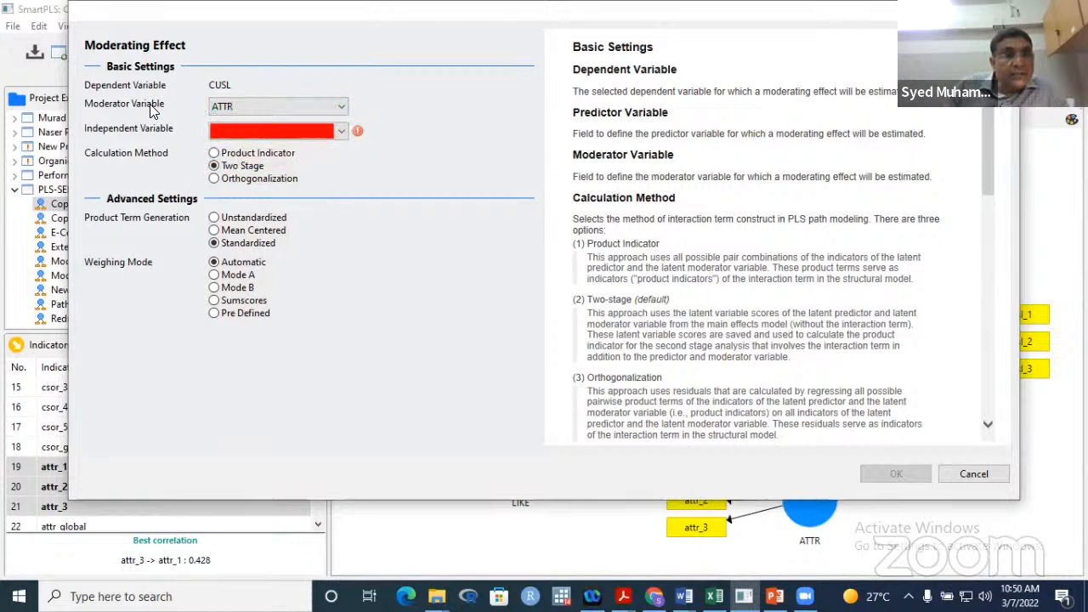
{"action": "left_click", "coordinate": [340, 131]}
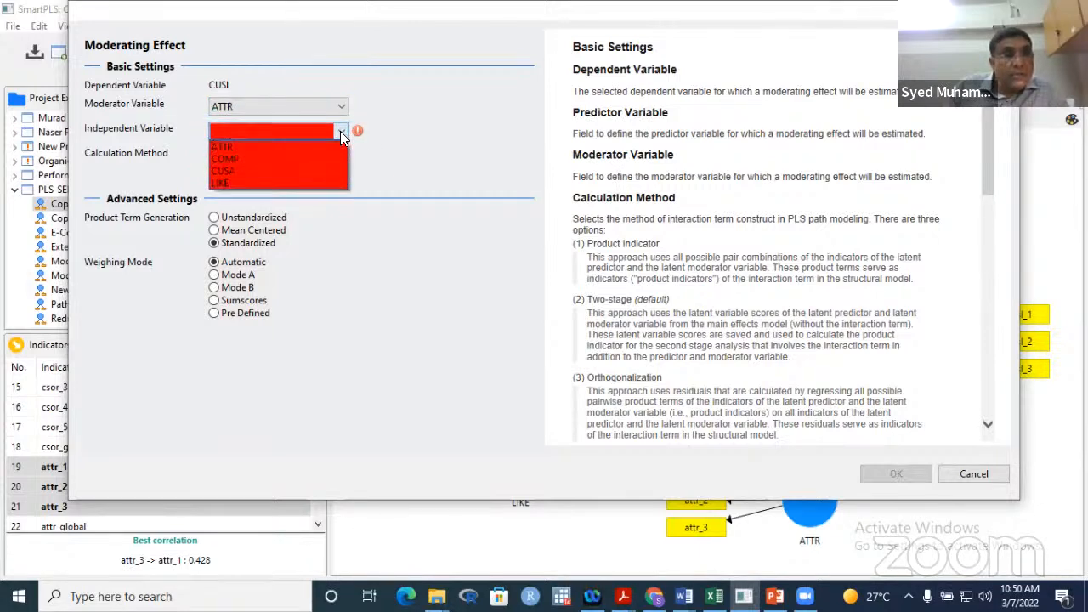
{"action": "left_click", "coordinate": [248, 182]}
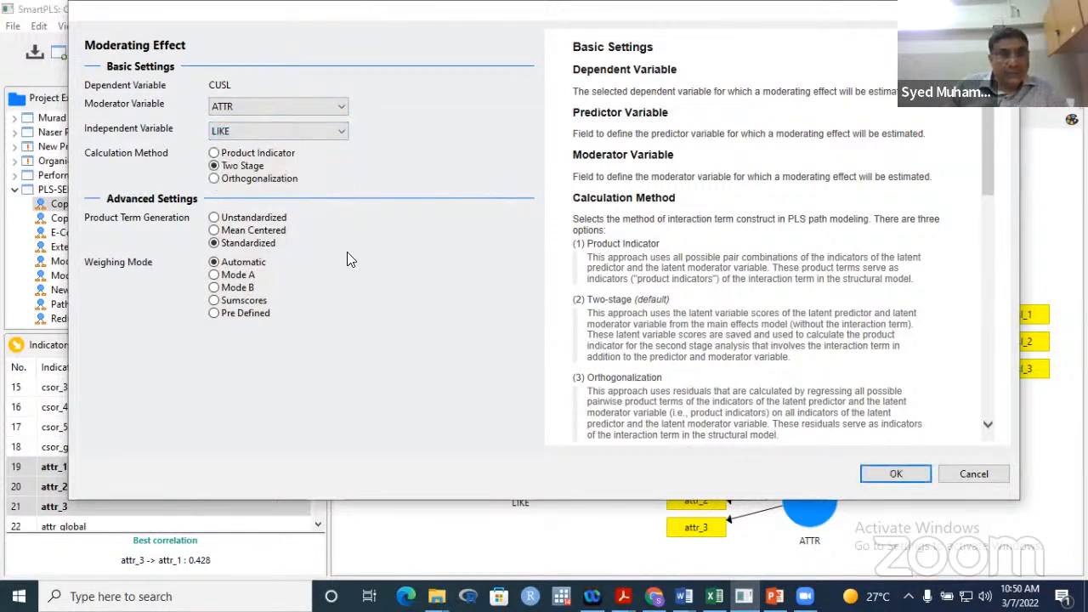
{"action": "left_click", "coordinate": [898, 476]}
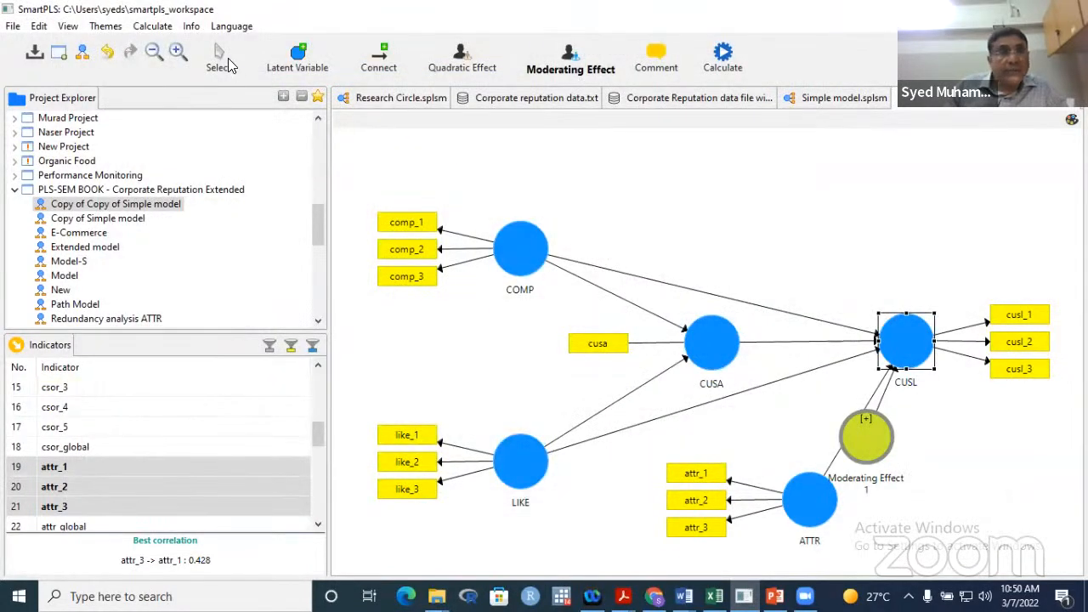
- Drag the Moderating Effect 1 node right so it sits beneath CUSL
{"action": "left_click", "coordinate": [226, 60]}
{"action": "left_click_drag", "start_coordinate": [884, 435], "coordinate": [953, 454]}
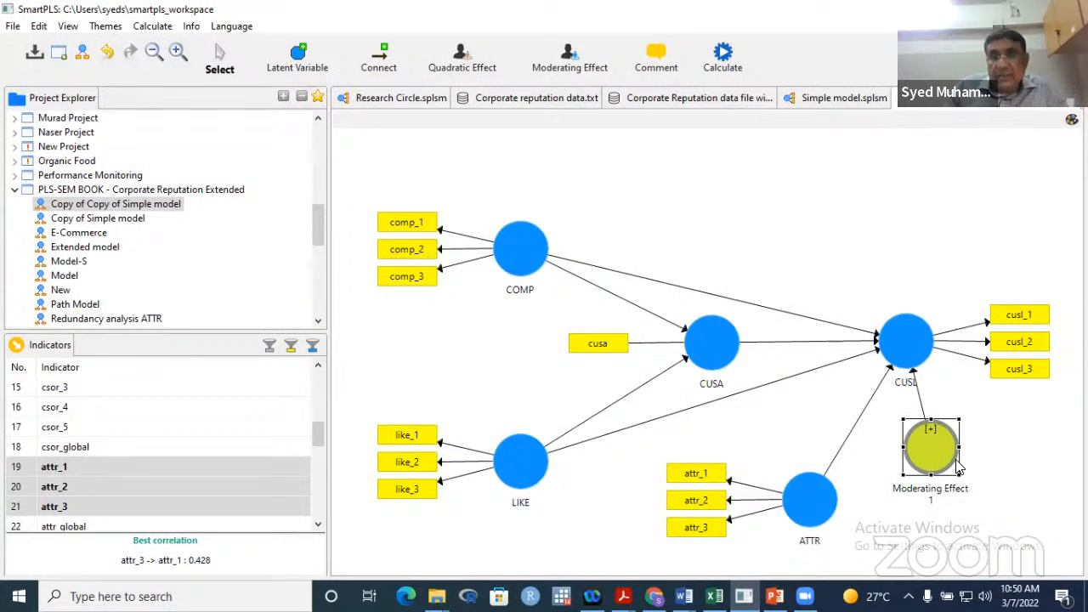
{"action": "mouse_move", "coordinate": [932, 466]}
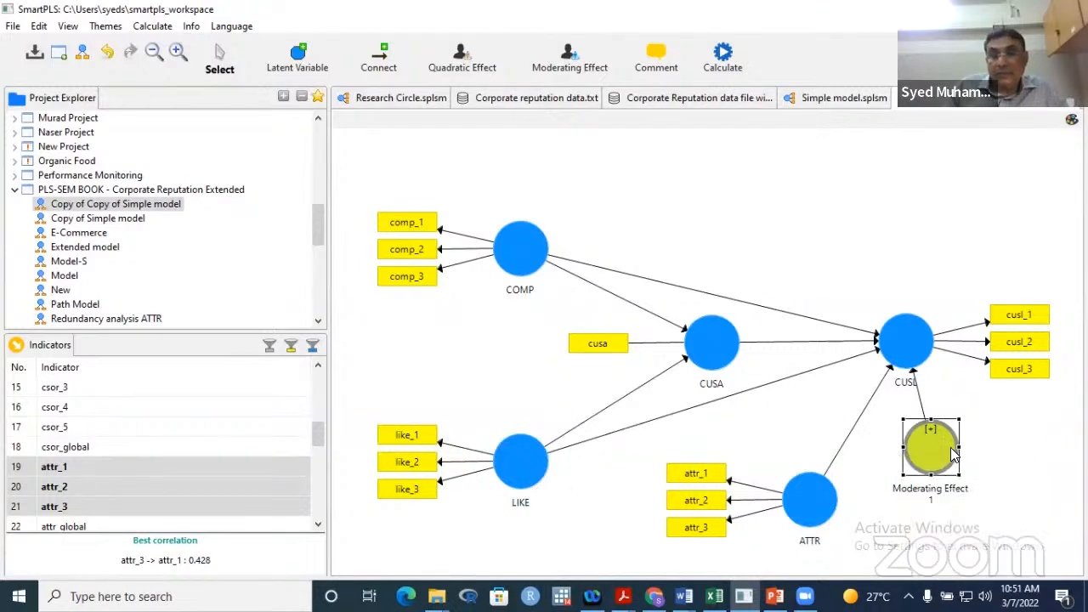
{"action": "mouse_move", "coordinate": [941, 441]}
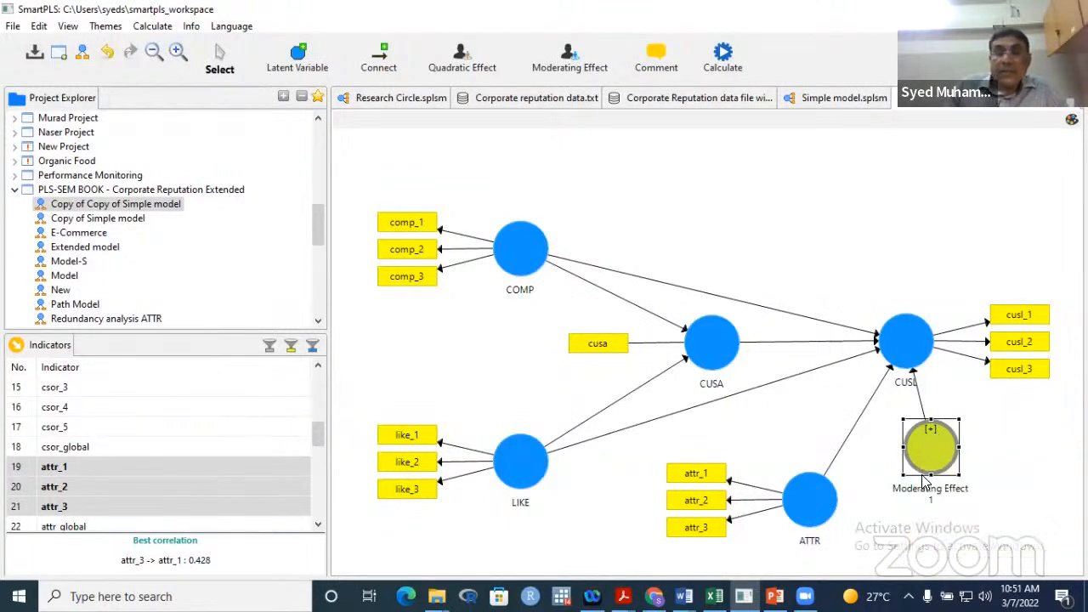
- Rename the Moderating Effect 1 node to LIKE*ATTR
{"action": "right_click", "coordinate": [935, 468]}
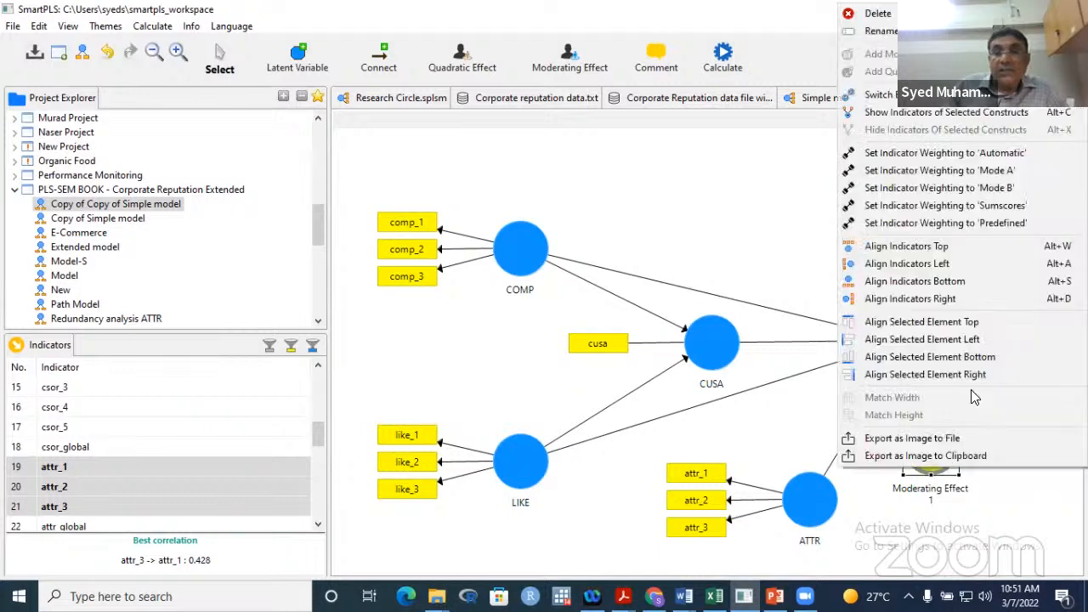
{"action": "left_click", "coordinate": [880, 31]}
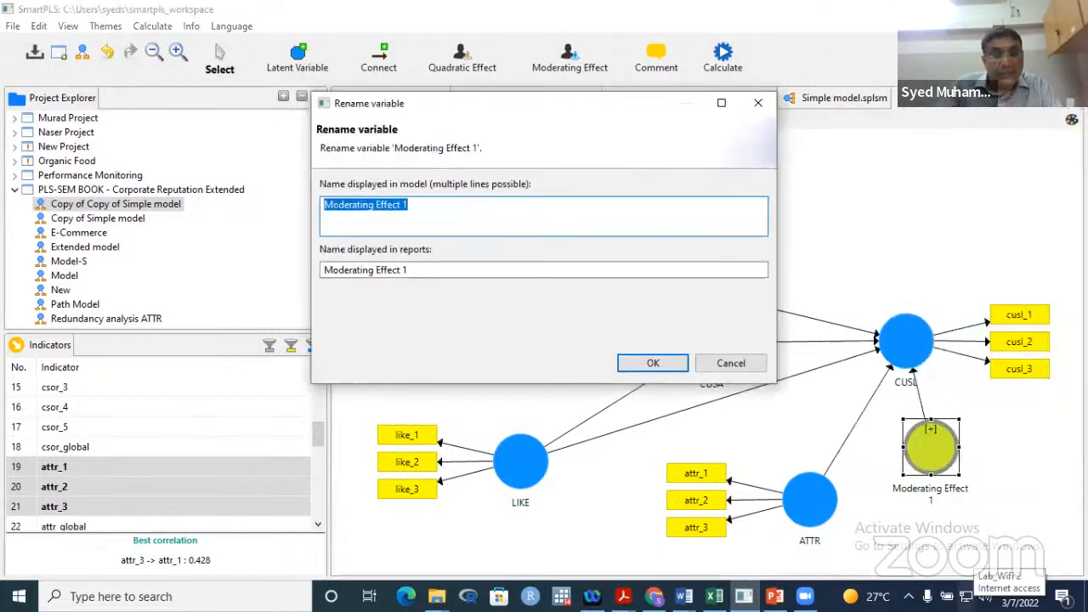
{"action": "type", "text": "LI"}
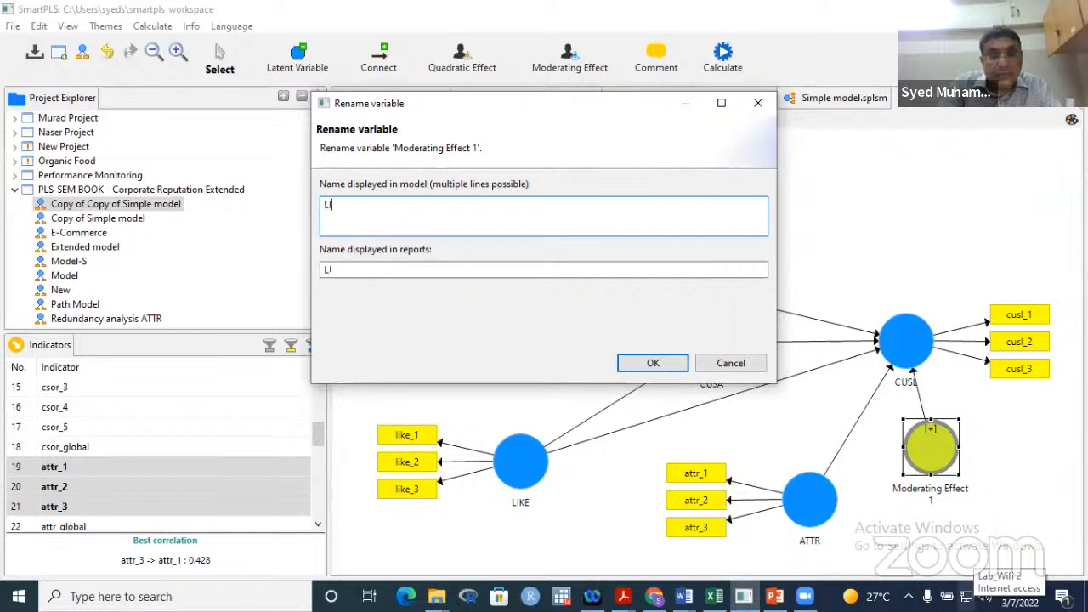
{"action": "type", "text": "KE"}
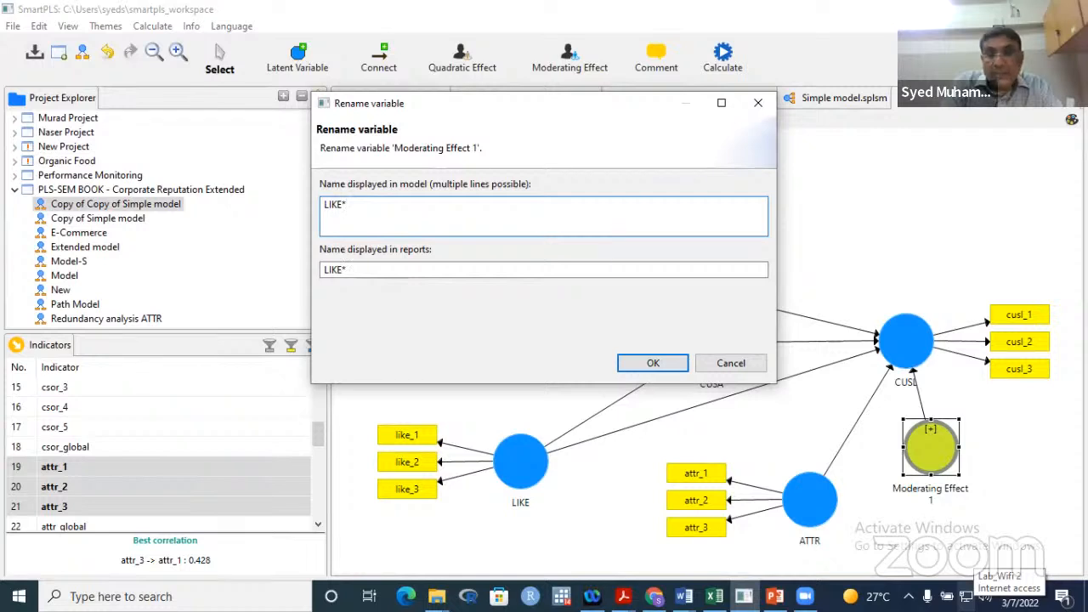
{"action": "type", "text": "*ATTR"}
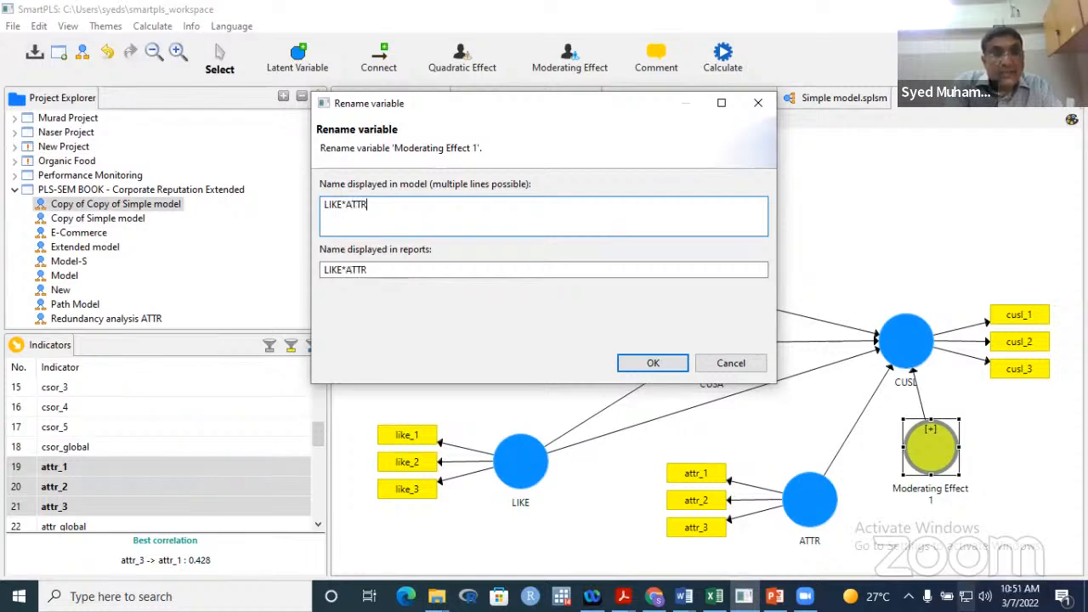
{"action": "left_click", "coordinate": [648, 365]}
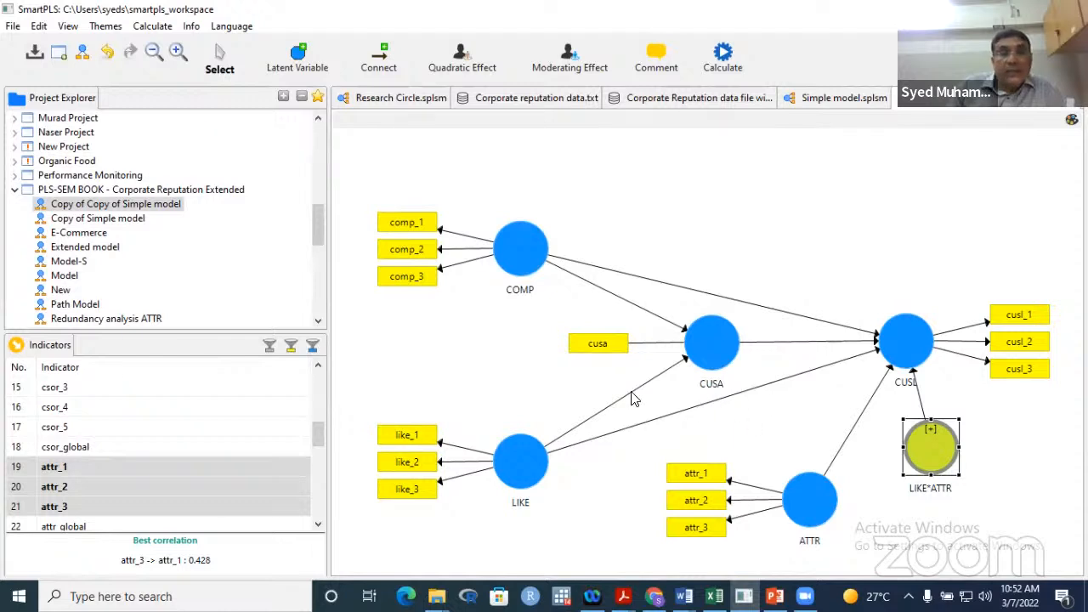
{"action": "left_click_drag", "start_coordinate": [318, 222], "coordinate": [319, 275]}
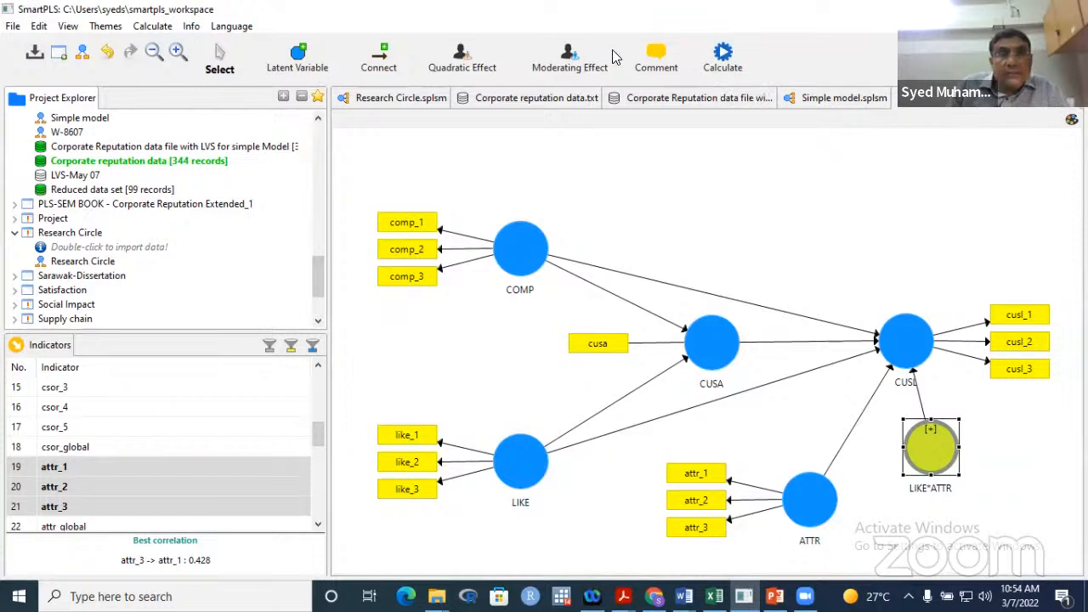
- Run the PLS algorithm with default path weighting settings to produce the report
{"action": "left_click", "coordinate": [722, 56]}
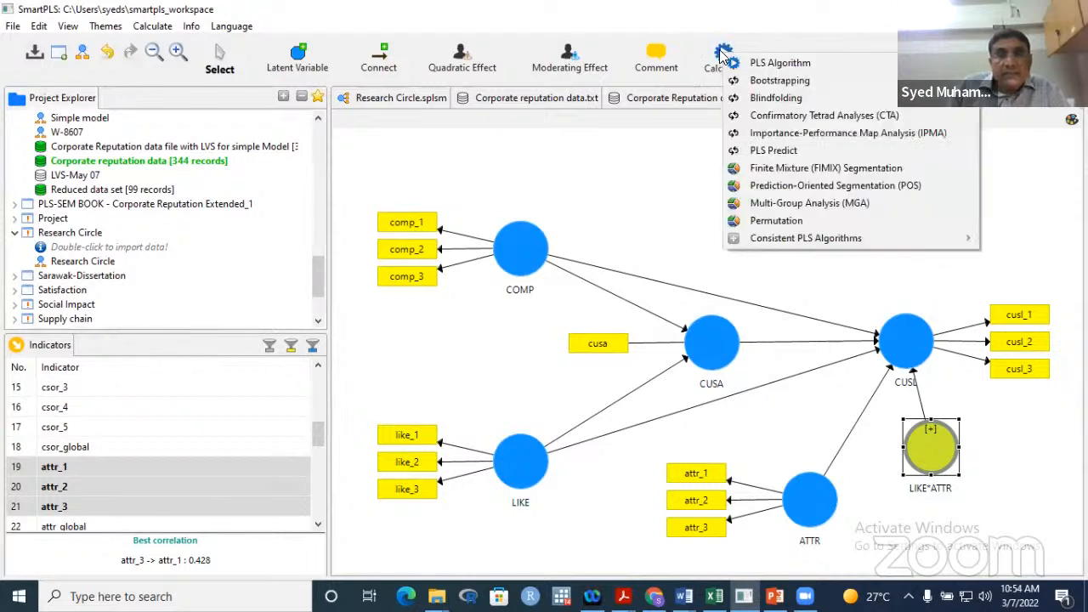
{"action": "left_click", "coordinate": [774, 63]}
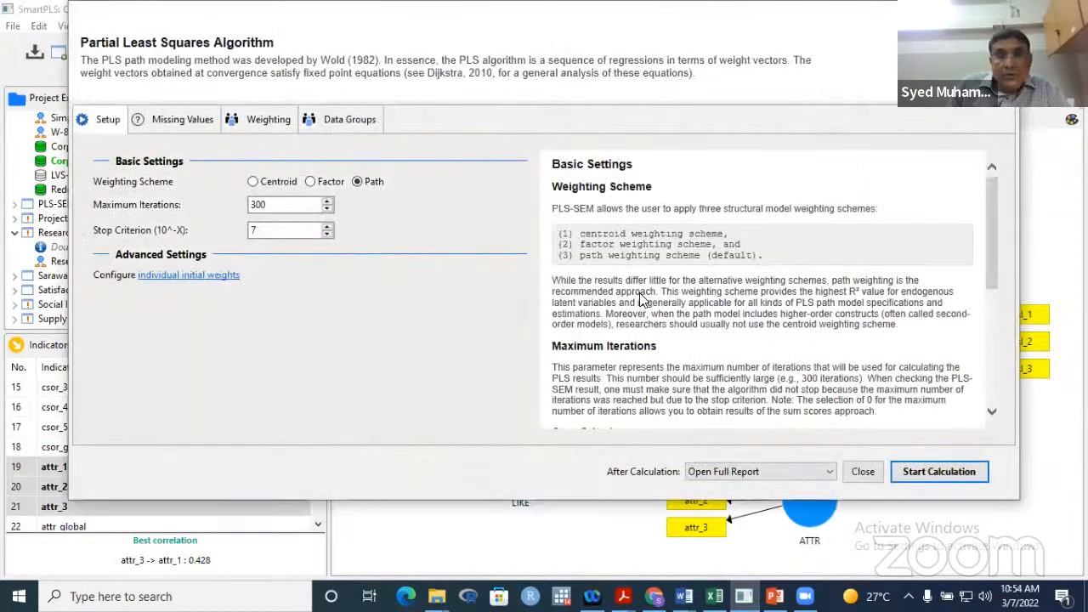
{"action": "left_click", "coordinate": [917, 473]}
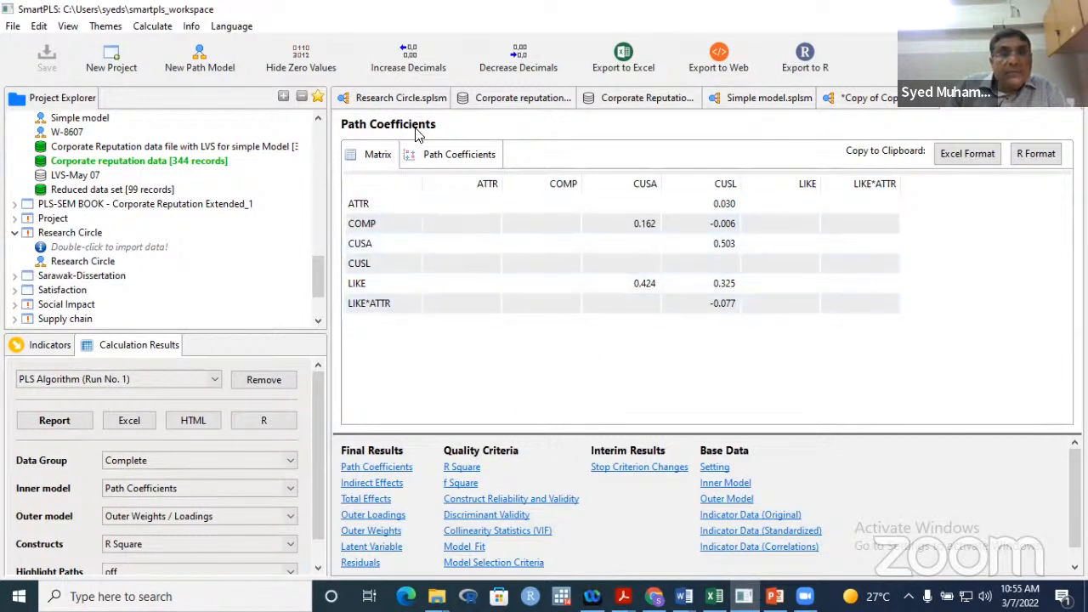
- Return to the path diagram showing estimates, with R² 0.295 for CUSA and 0.569 for CUSL
{"action": "left_click", "coordinate": [858, 99]}
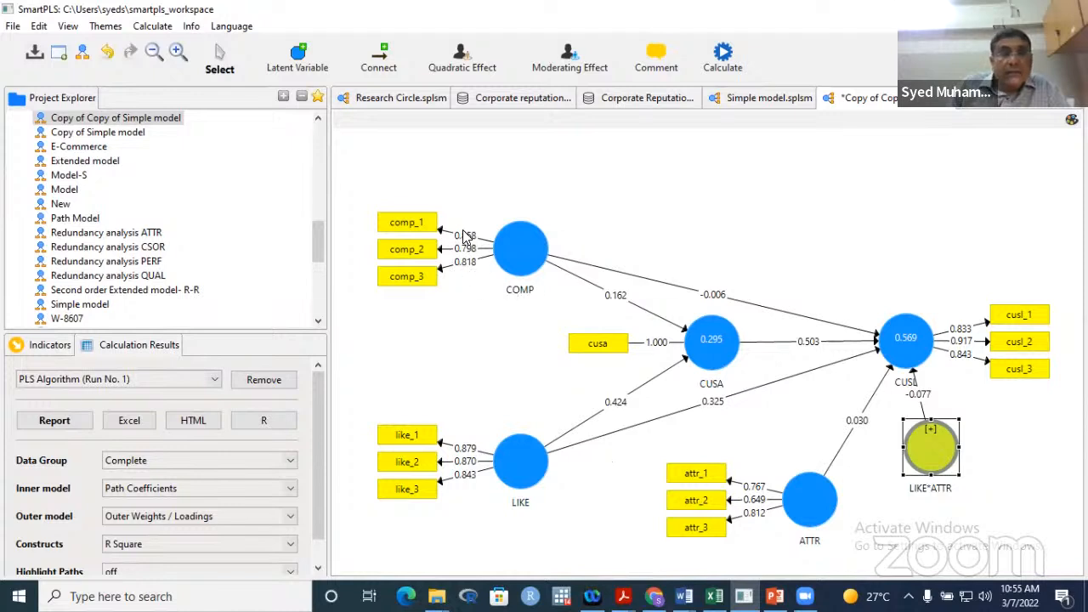
{"action": "left_click_drag", "start_coordinate": [445, 216], "coordinate": [495, 282]}
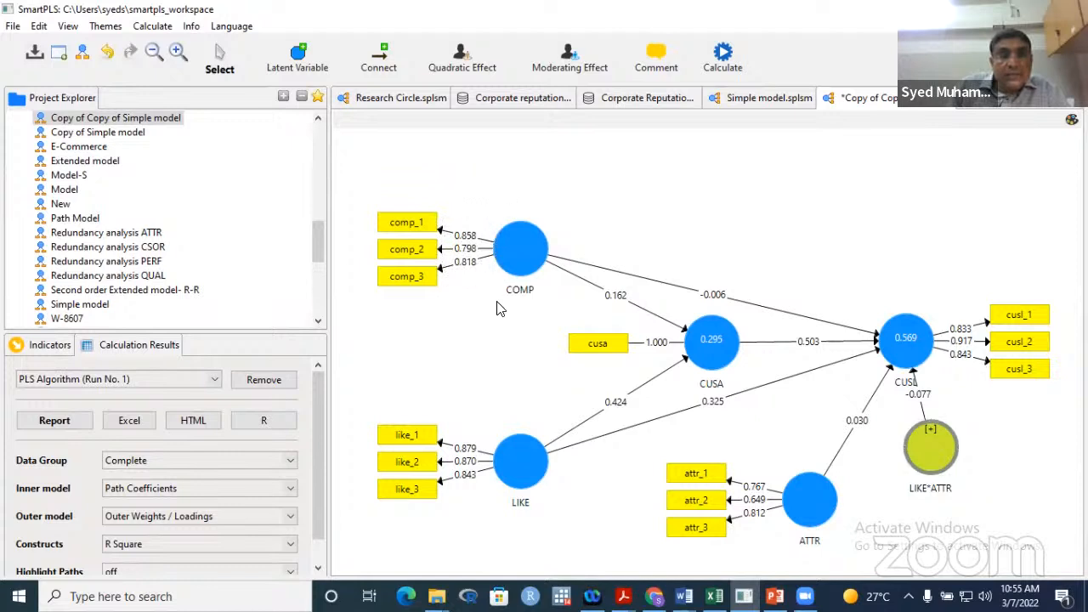
{"action": "left_click_drag", "start_coordinate": [451, 429], "coordinate": [487, 487]}
{"action": "left_click_drag", "start_coordinate": [950, 316], "coordinate": [976, 361]}
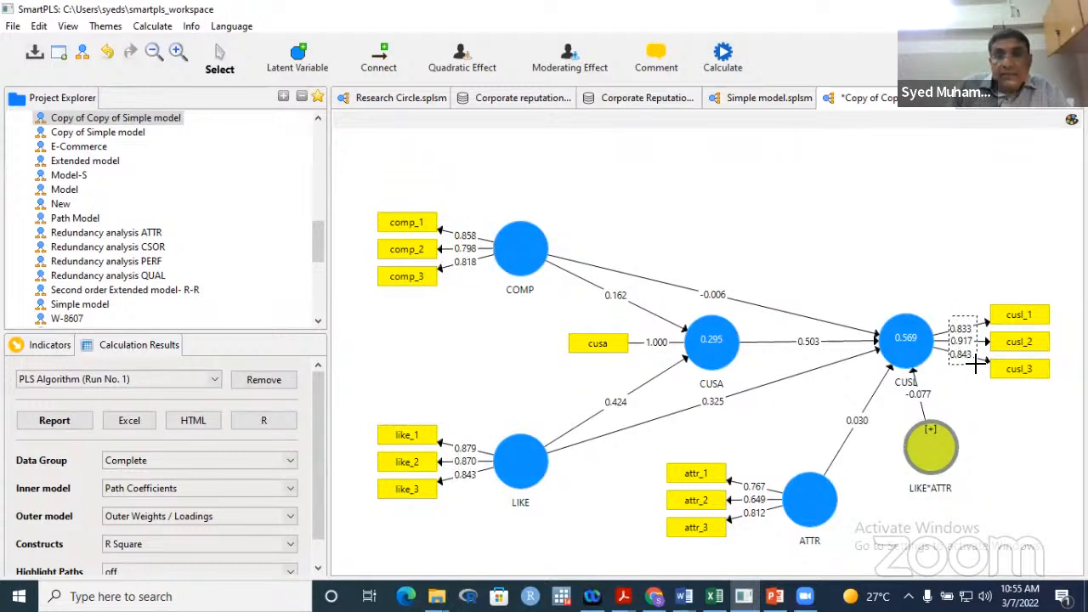
{"action": "left_click_drag", "start_coordinate": [742, 474], "coordinate": [779, 537]}
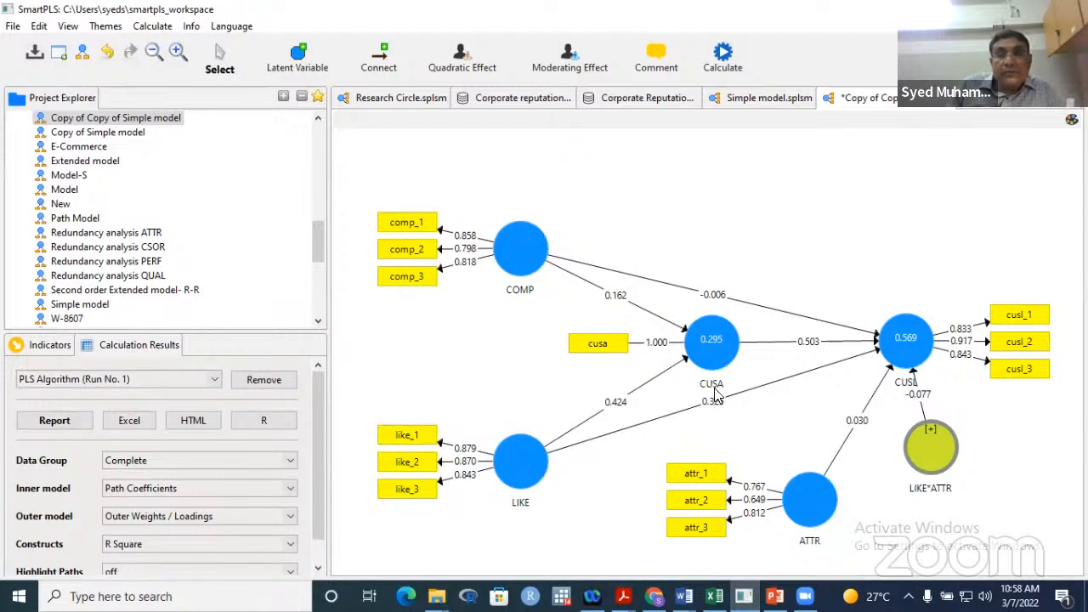
{"action": "mouse_move", "coordinate": [721, 351]}
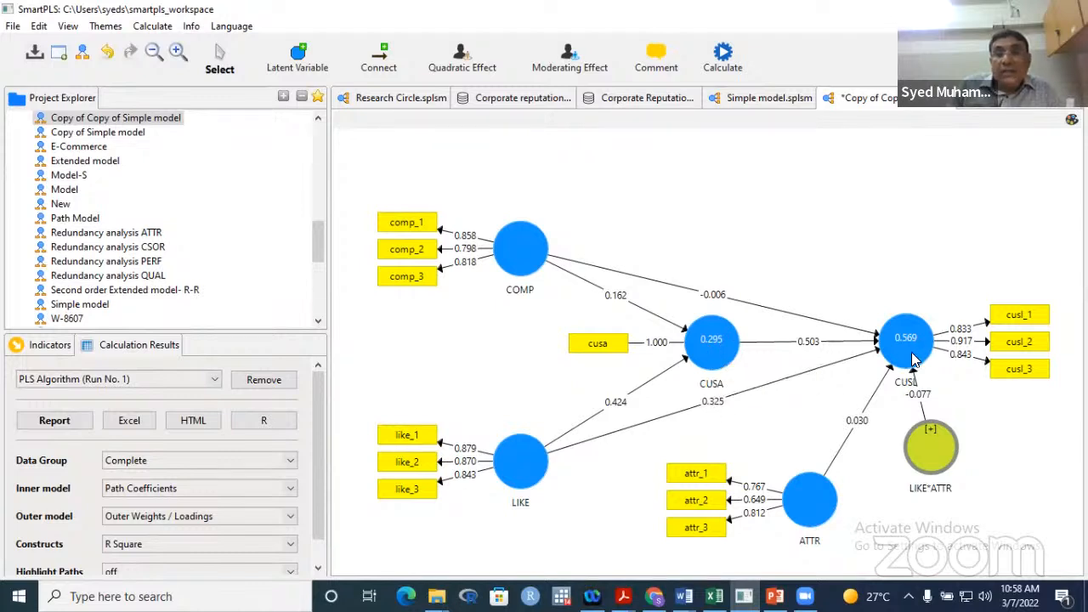
{"action": "mouse_move", "coordinate": [909, 349]}
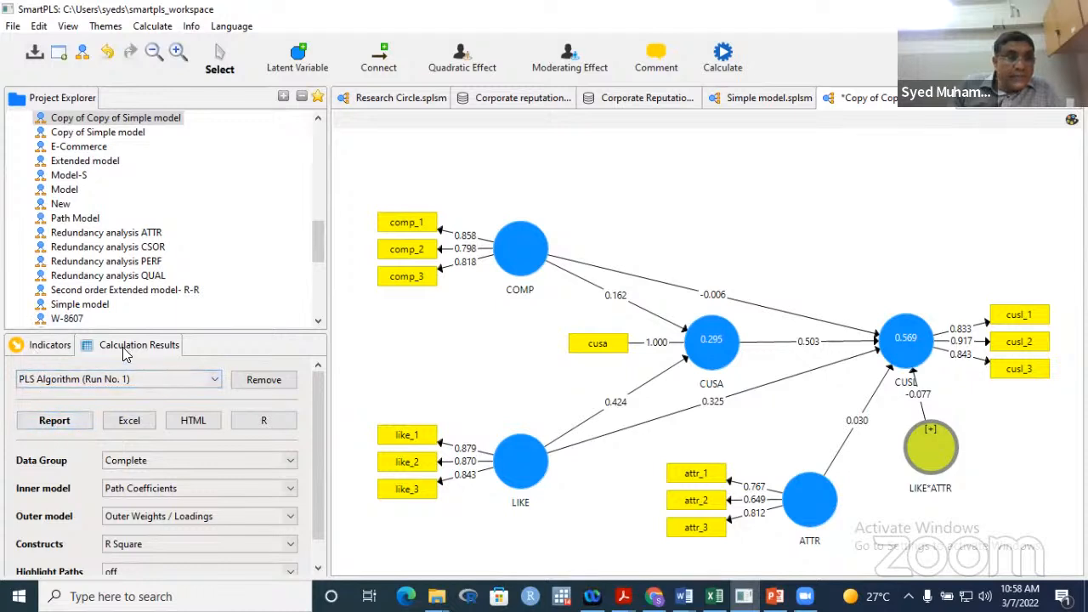
- Open the PLS Algorithm report to see path coefficients such as LIKE → CUSL at 0.325
{"action": "left_click", "coordinate": [42, 426]}
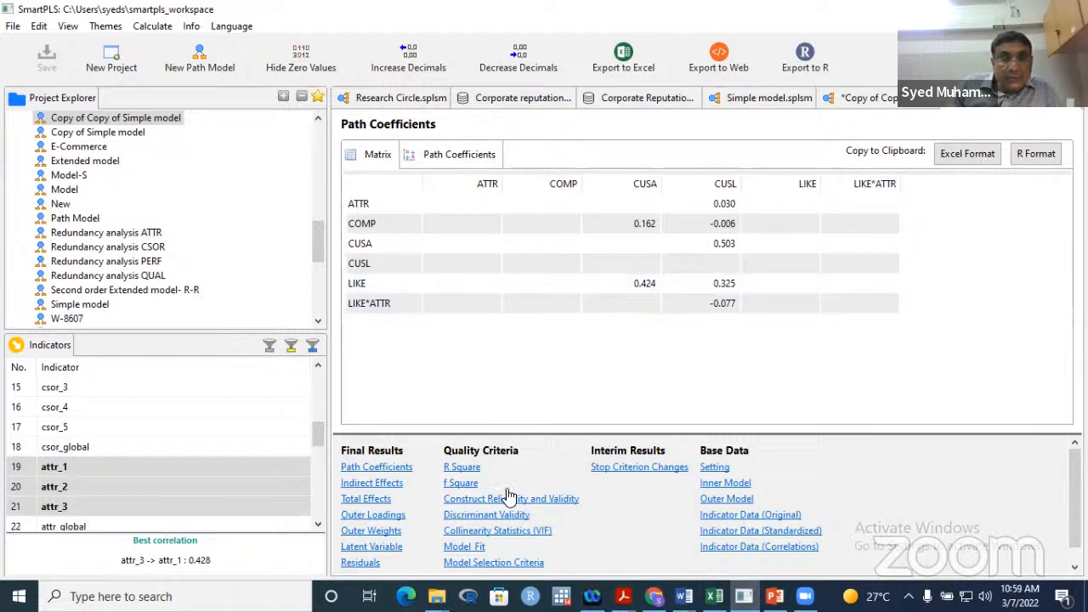
- Show Construct Reliability and Validity, widening the Cronbach's Alpha, Composite Reliability and AVE columns until every header is readable
{"action": "left_click", "coordinate": [567, 501]}
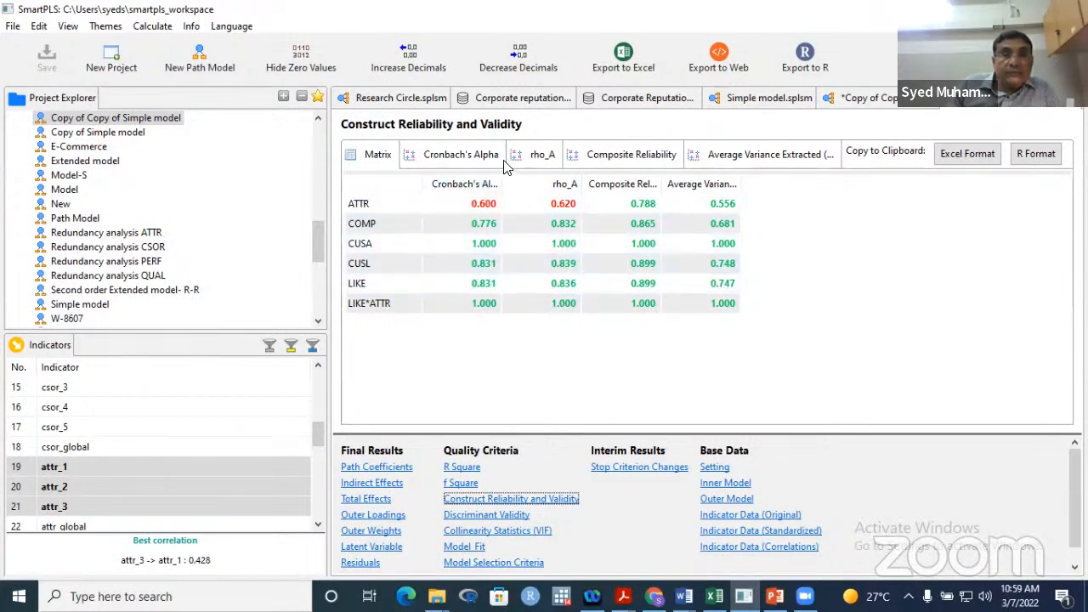
{"action": "left_click_drag", "start_coordinate": [501, 183], "coordinate": [585, 184]}
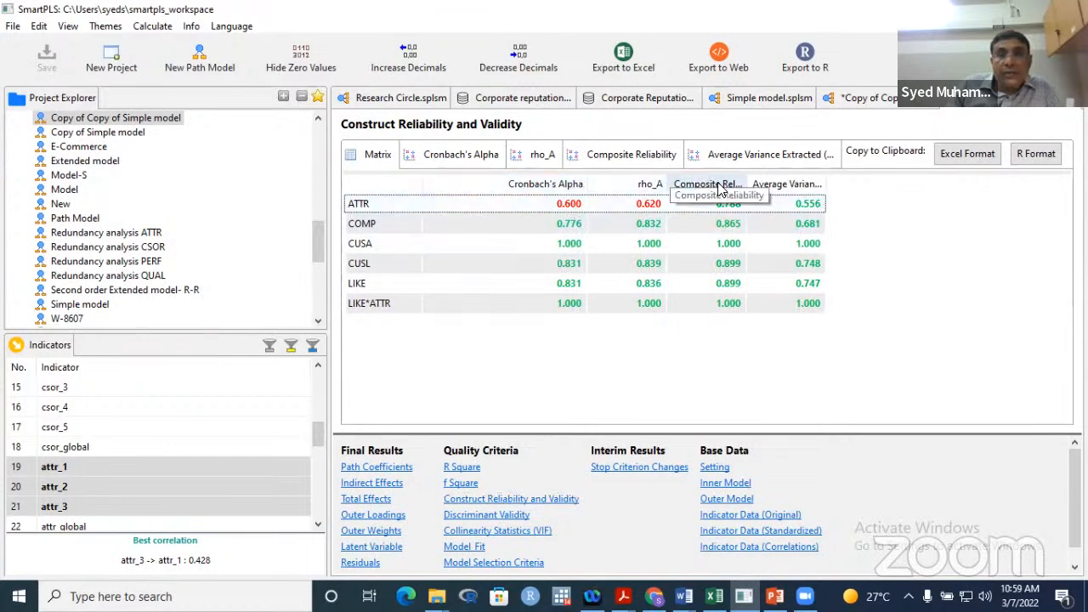
{"action": "left_click_drag", "start_coordinate": [744, 180], "coordinate": [770, 179]}
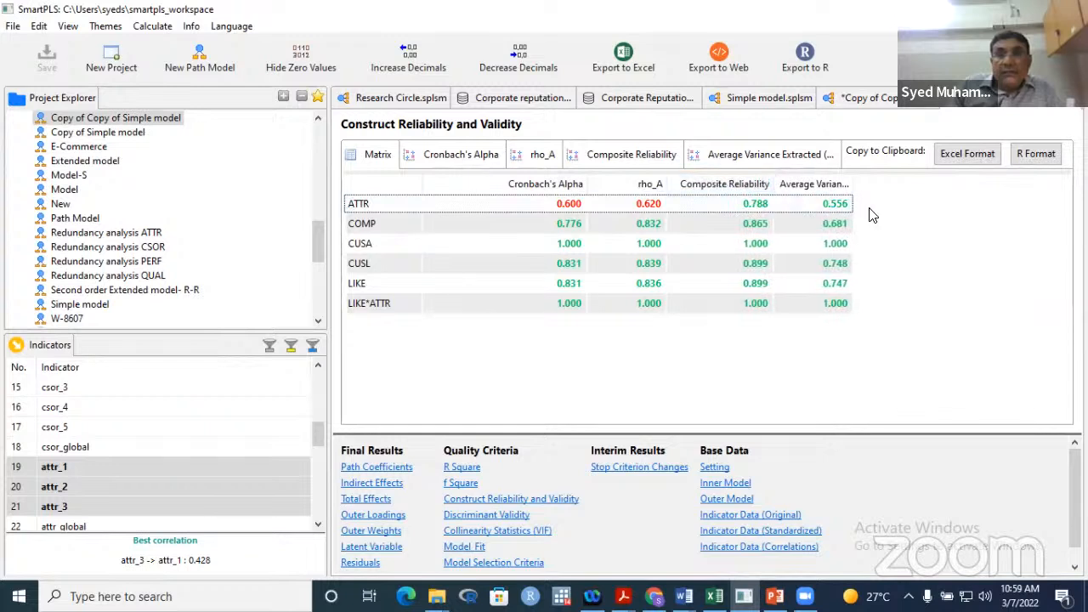
{"action": "left_click_drag", "start_coordinate": [854, 184], "coordinate": [873, 187]}
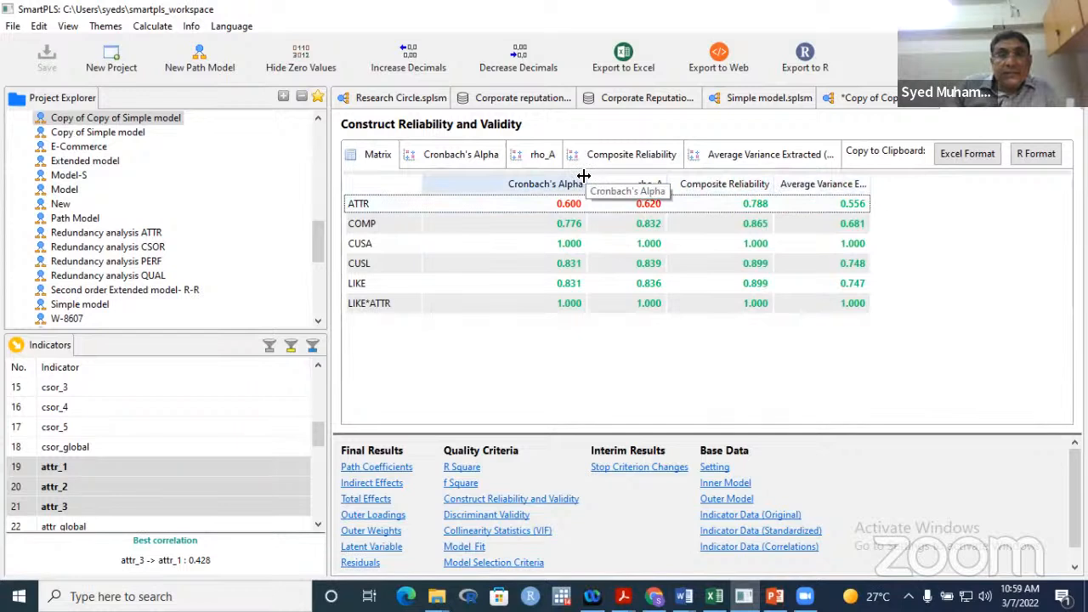
{"action": "left_click_drag", "start_coordinate": [584, 175], "coordinate": [505, 181]}
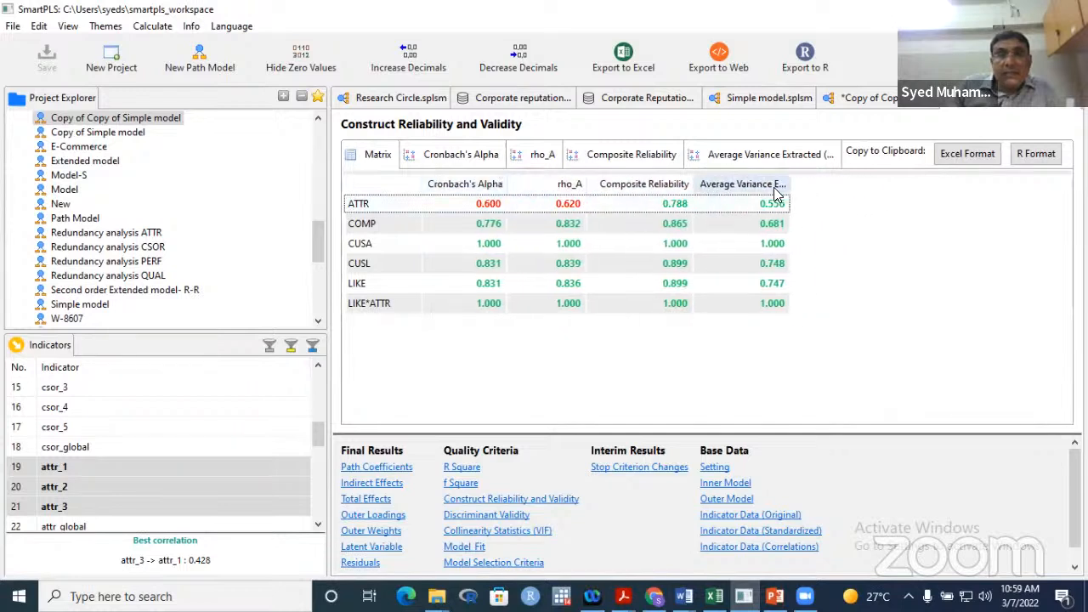
{"action": "left_click_drag", "start_coordinate": [790, 183], "coordinate": [842, 182]}
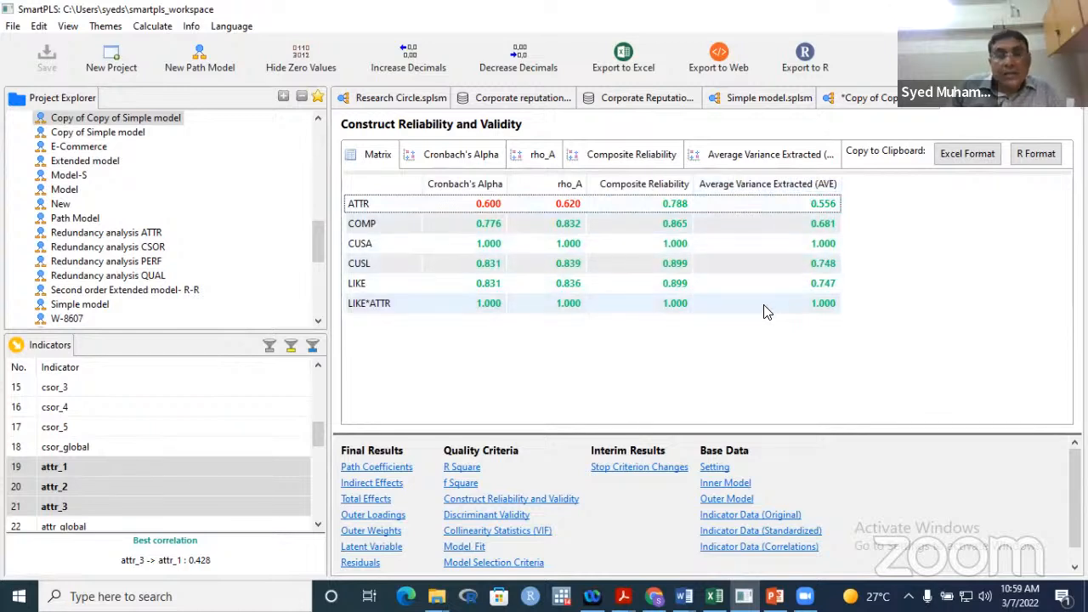
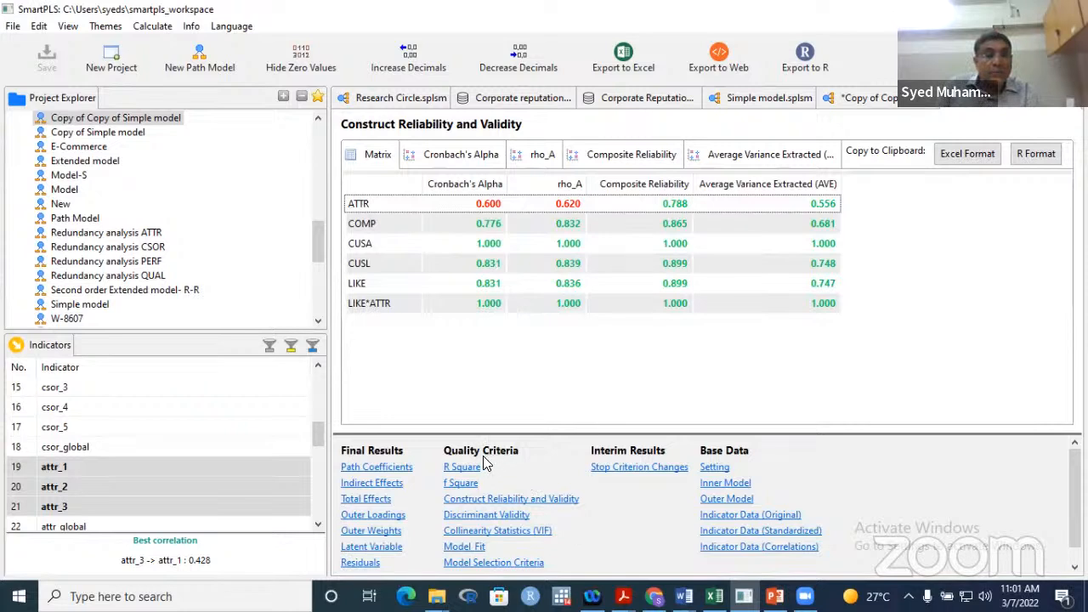
- Show the Fornell-Larcker table, with diagonal values ATTR 0.746, COMP 0.825, CUSL 0.865, LIKE 0.864
{"action": "left_click", "coordinate": [486, 514]}
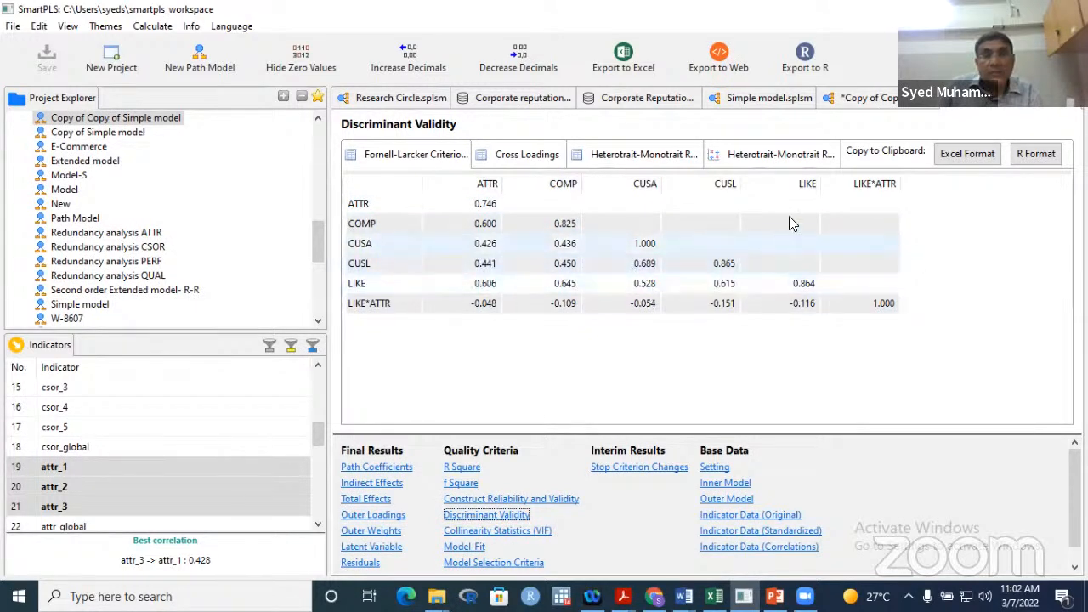
- Highlight the LIKE row, then show the Outer Loadings, where attr_2 is 0.649
{"action": "left_click", "coordinate": [799, 290]}
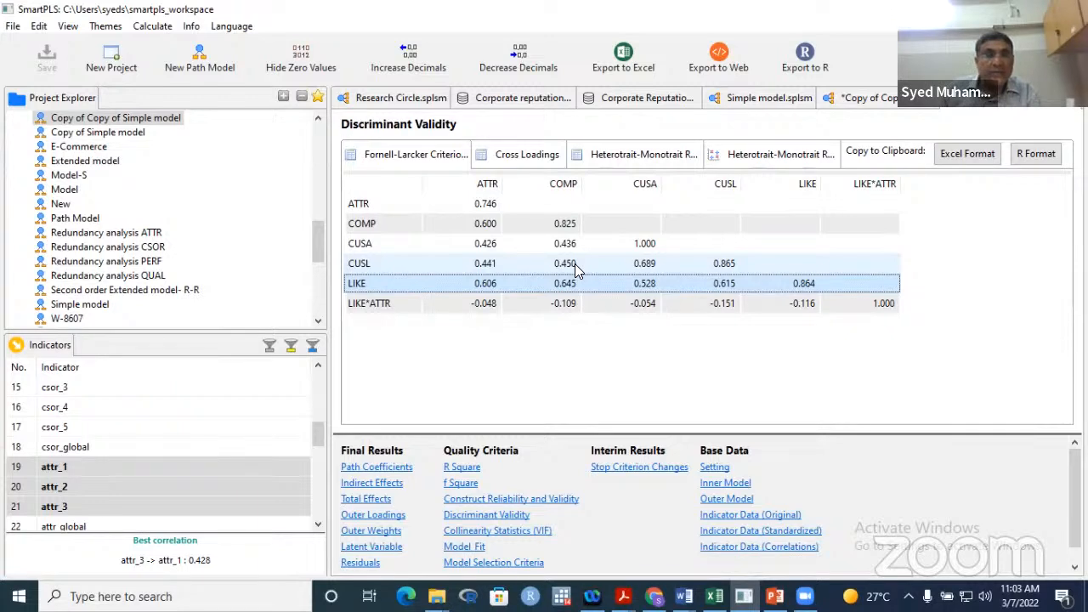
{"action": "left_click", "coordinate": [373, 515]}
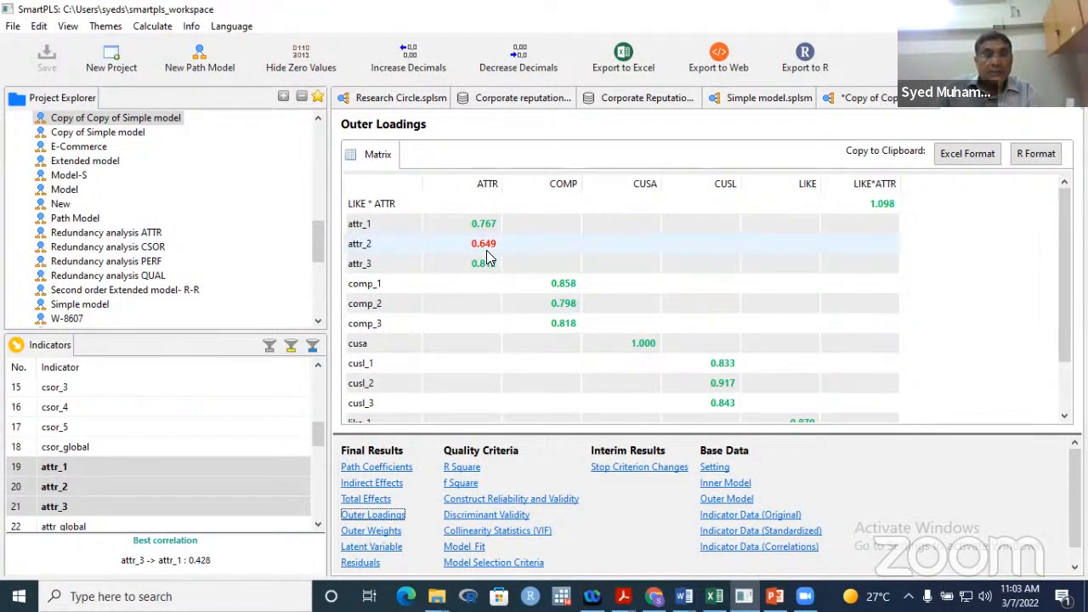
- Widen the AVE column in Construct Reliability and Validity, then return to Discriminant Validity
{"action": "left_click", "coordinate": [501, 503]}
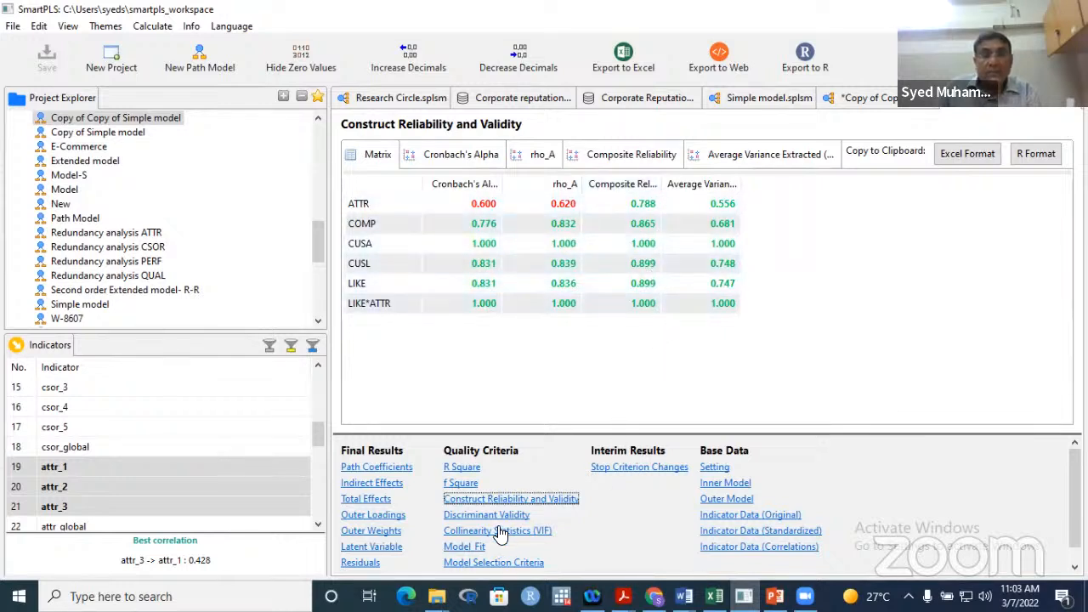
{"action": "left_click_drag", "start_coordinate": [736, 182], "coordinate": [771, 182]}
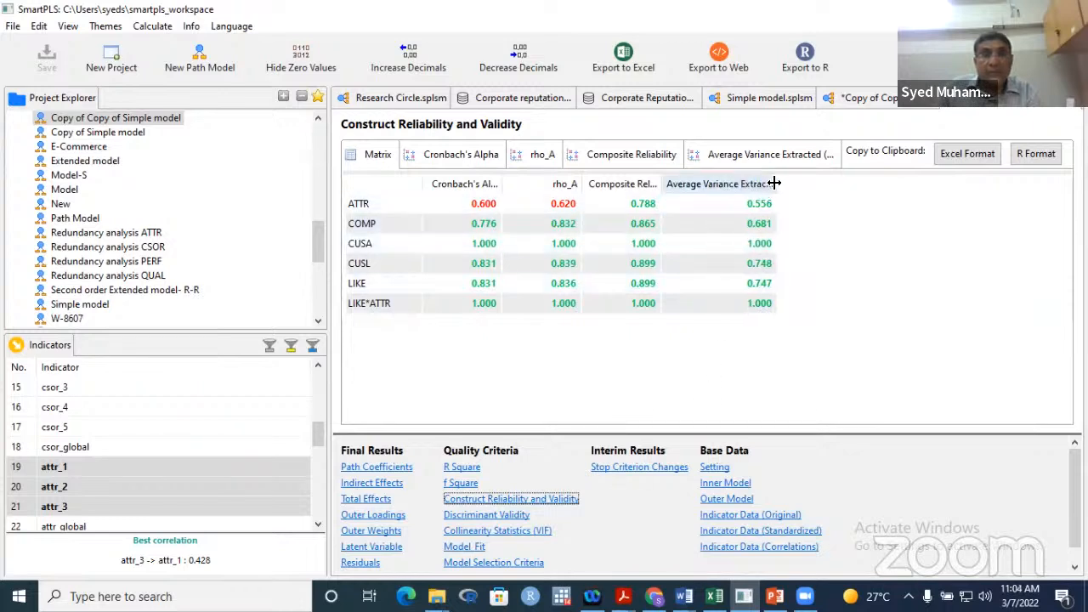
{"action": "left_click", "coordinate": [769, 204]}
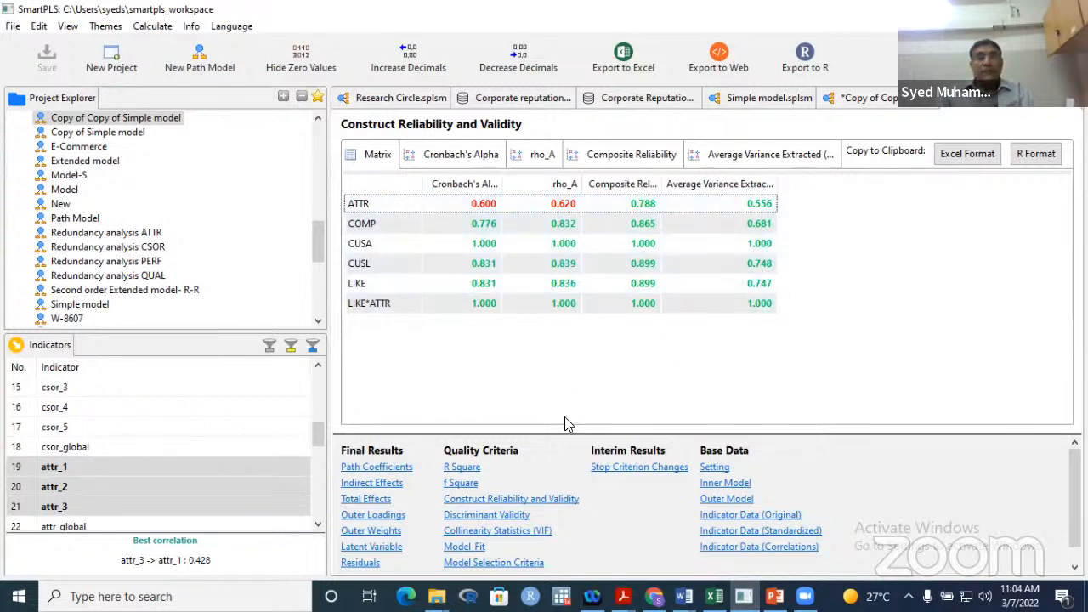
{"action": "left_click", "coordinate": [483, 515]}
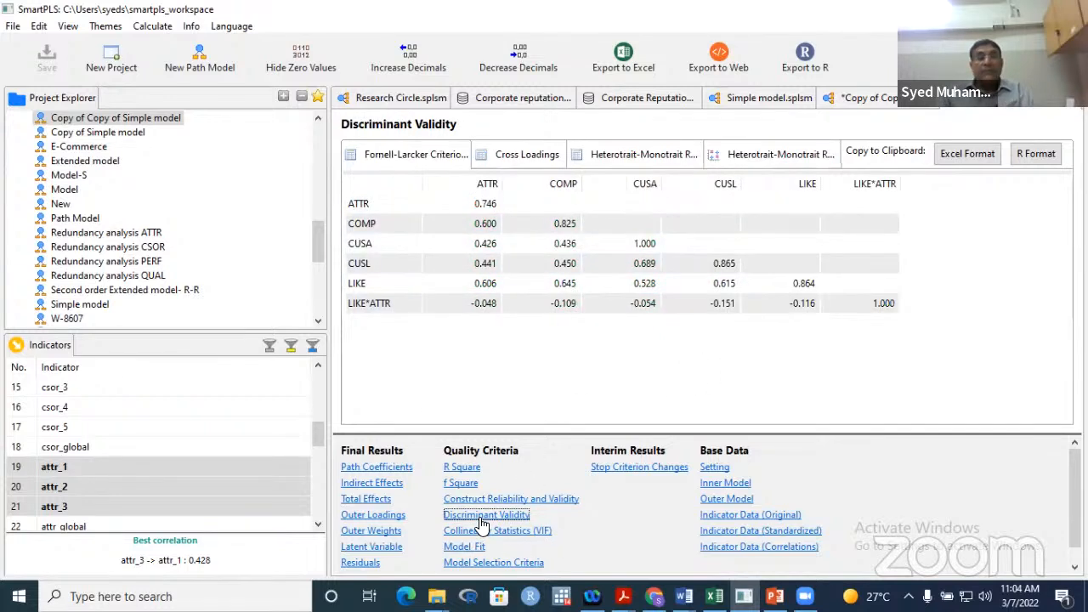
- Compare the HTMT, Fornell-Larcker and Cross Loadings tables, then return to the estimated model diagram
{"action": "left_click", "coordinate": [675, 160]}
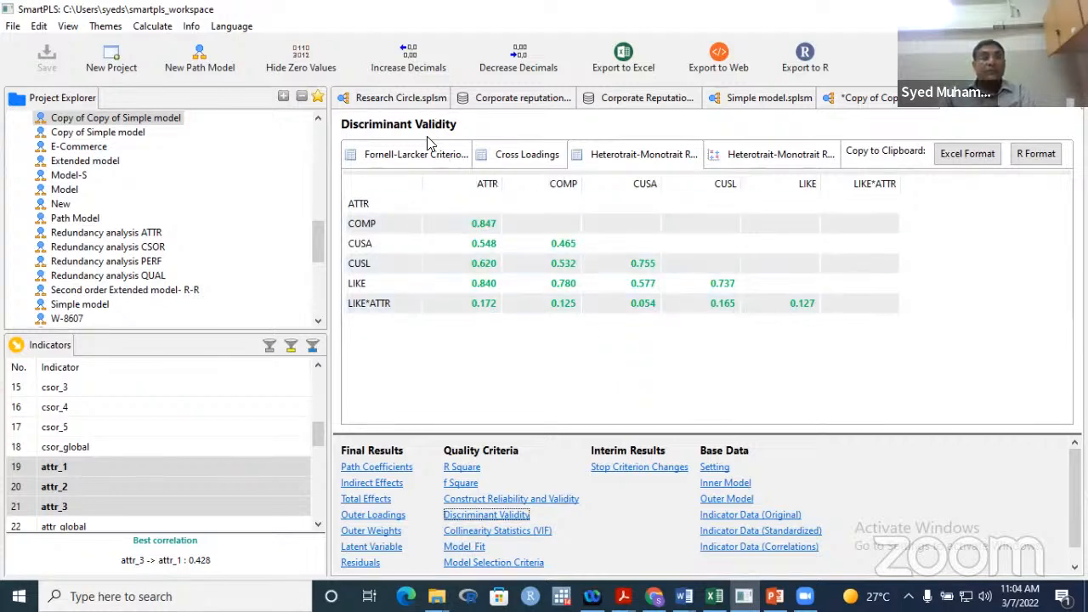
{"action": "left_click", "coordinate": [408, 157]}
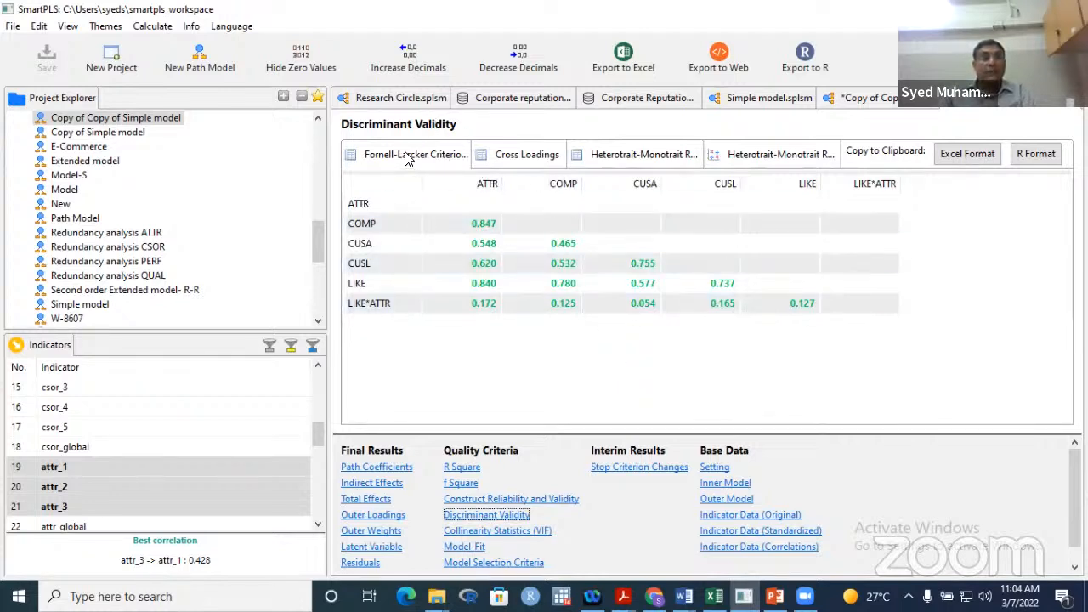
{"action": "left_click", "coordinate": [513, 158]}
{"action": "left_click", "coordinate": [623, 162]}
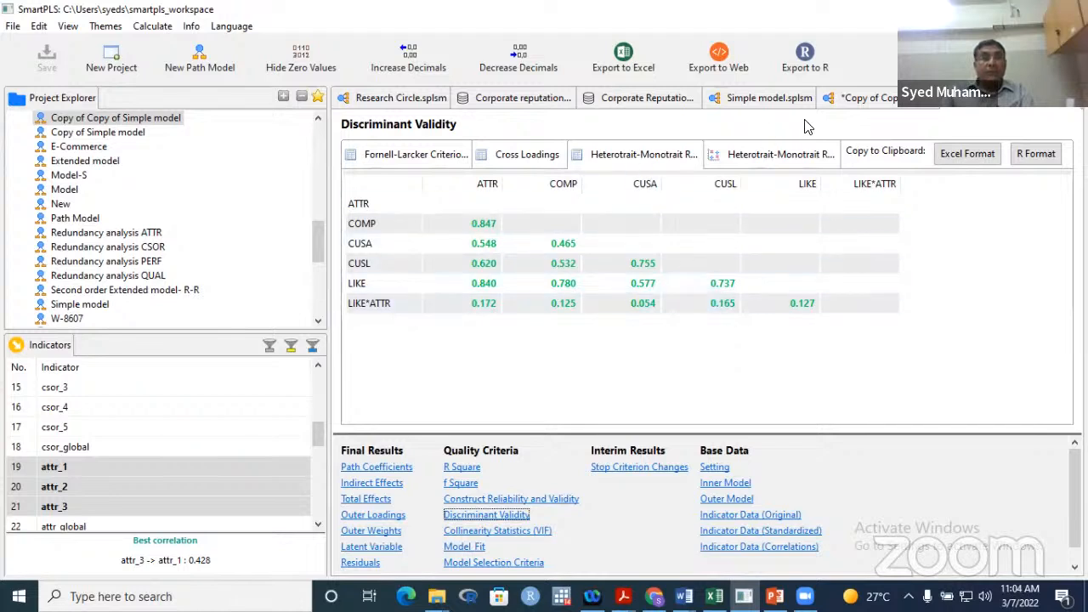
{"action": "left_click", "coordinate": [869, 102]}
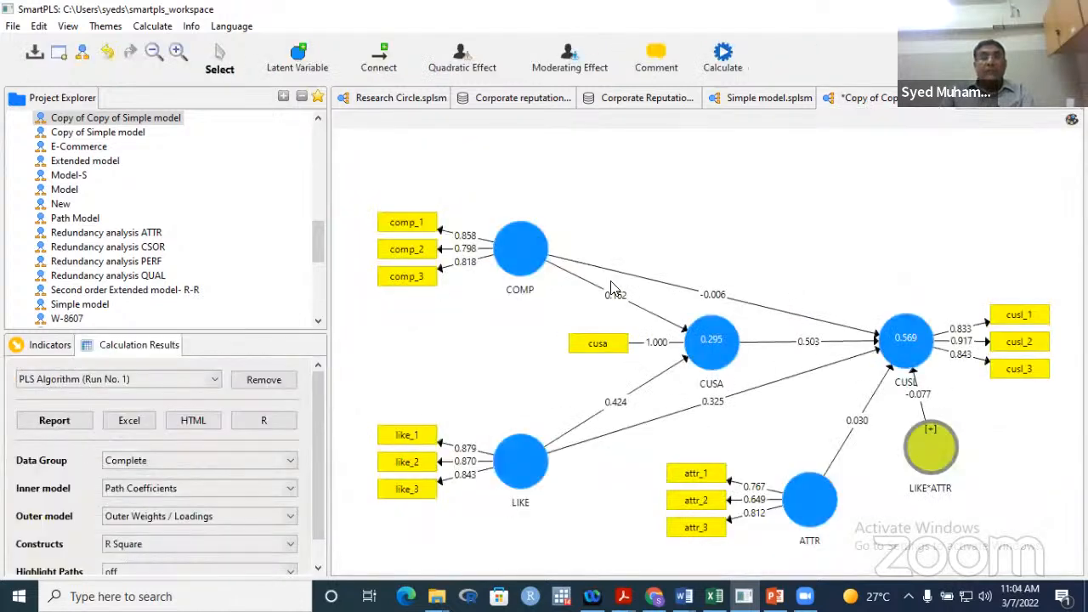
{"action": "mouse_move", "coordinate": [700, 361]}
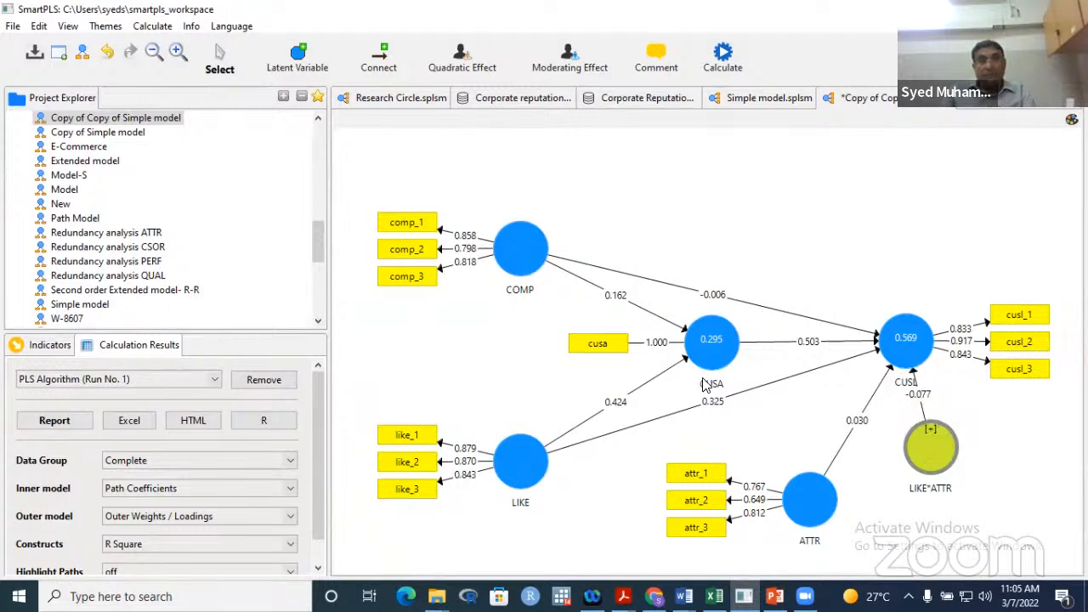
{"action": "mouse_move", "coordinate": [717, 391]}
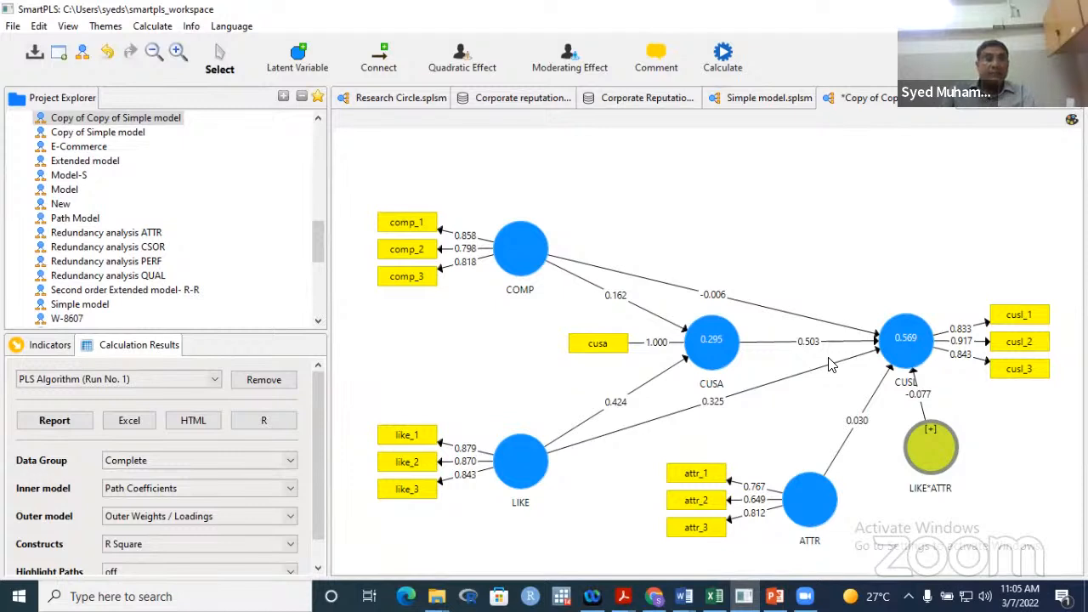
{"action": "left_click", "coordinate": [54, 423]}
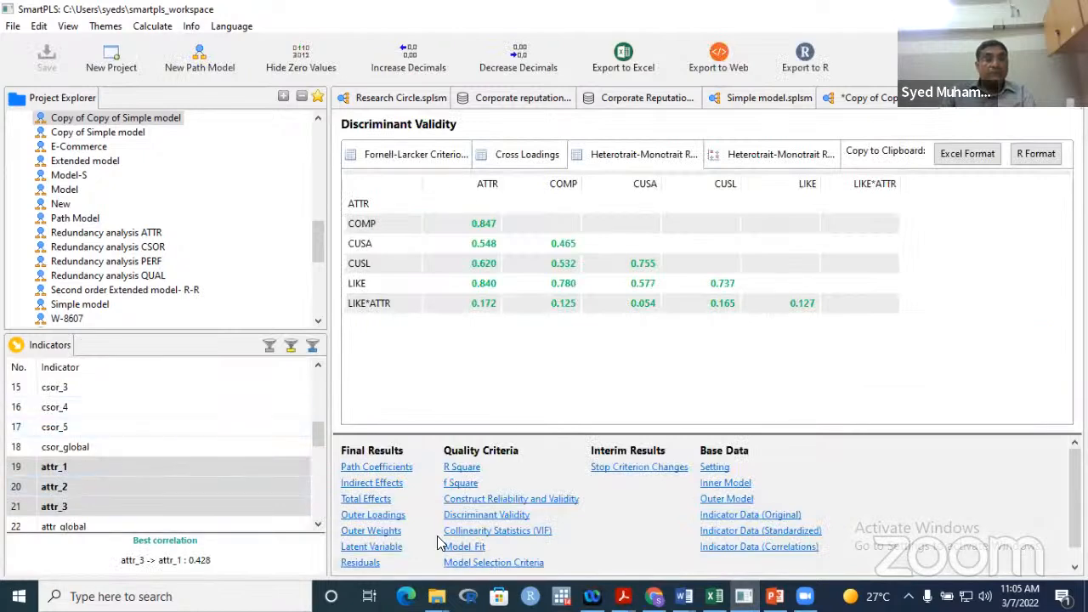
{"action": "left_click", "coordinate": [385, 467]}
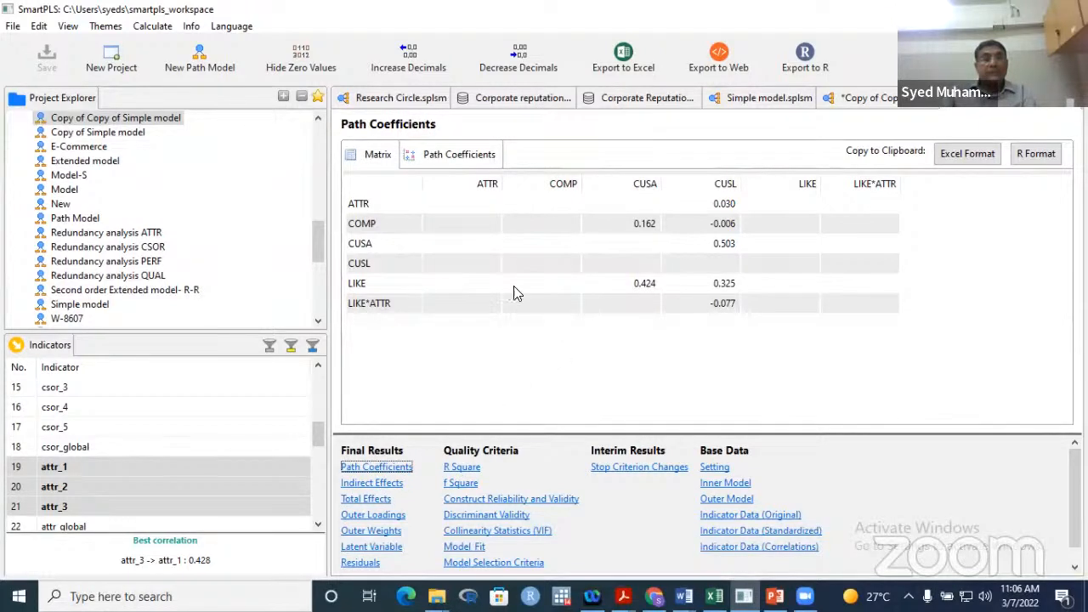
{"action": "left_click", "coordinate": [449, 157]}
{"action": "left_click", "coordinate": [380, 160]}
{"action": "left_click", "coordinate": [835, 97]}
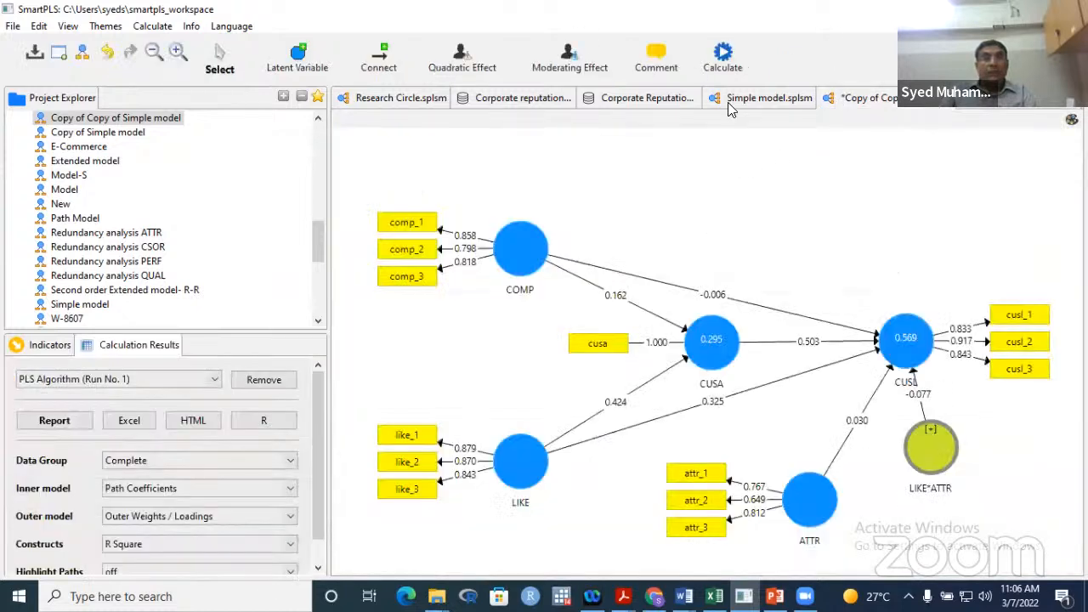
{"action": "left_click", "coordinate": [722, 56]}
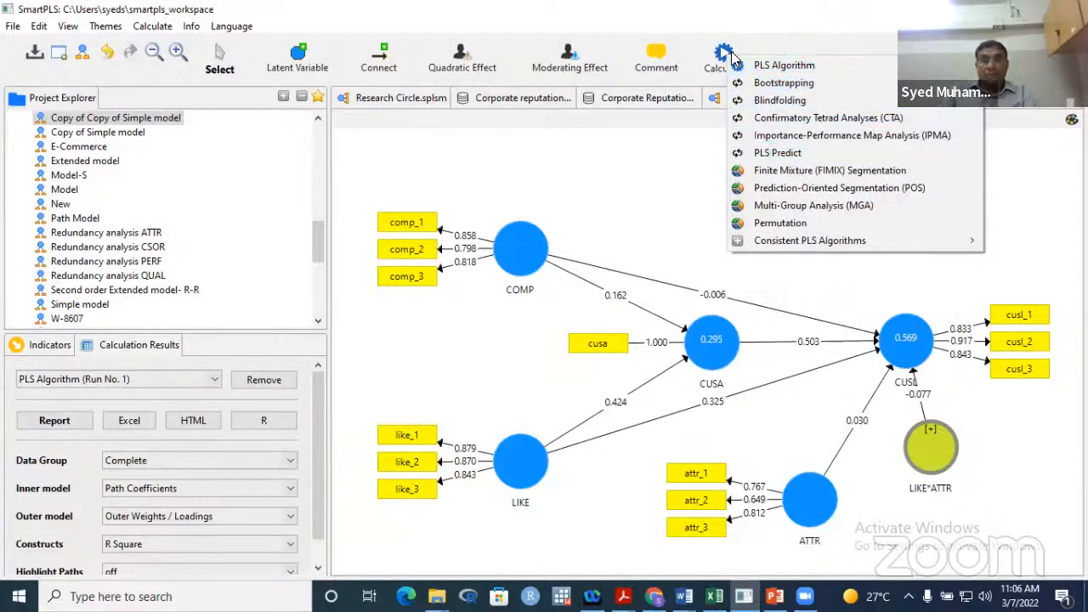
{"action": "left_click", "coordinate": [764, 89]}
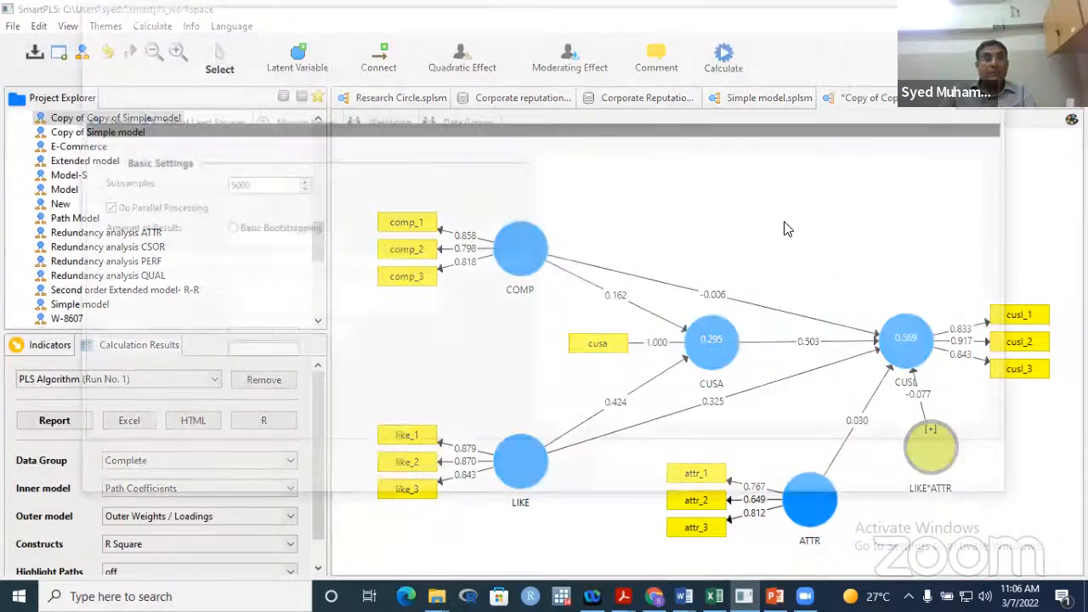
{"action": "left_click", "coordinate": [265, 186]}
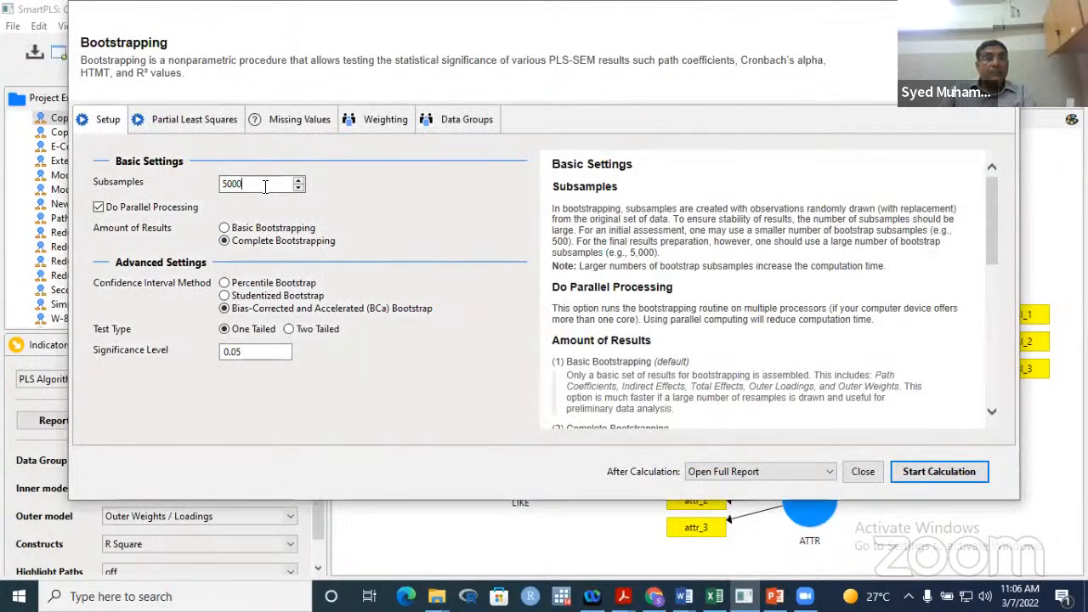
{"action": "key", "text": "BackSpace"}
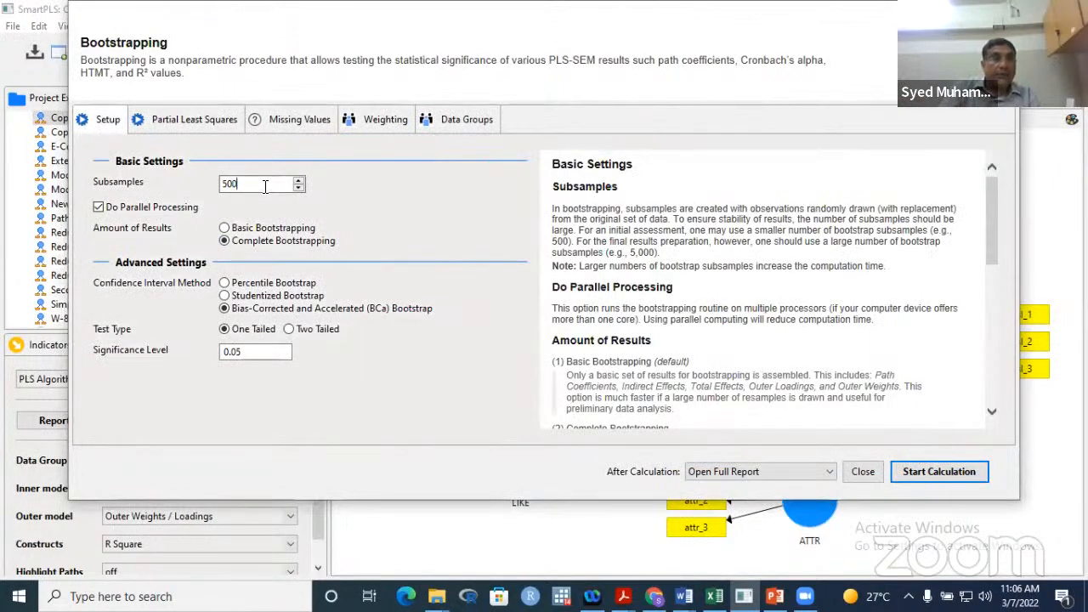
{"action": "type", "text": "0"}
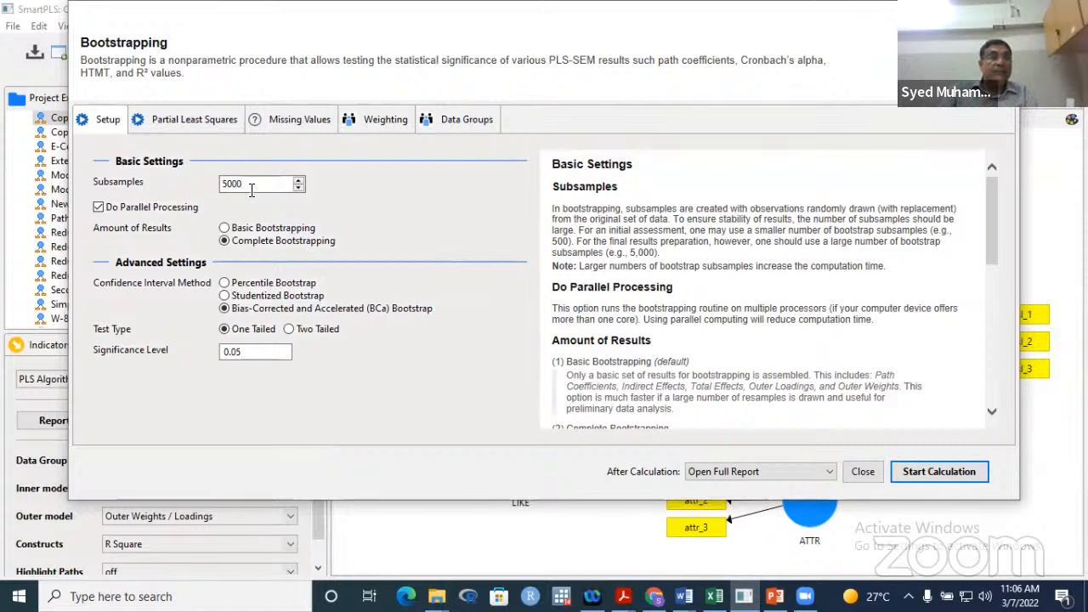
{"action": "left_click", "coordinate": [225, 230]}
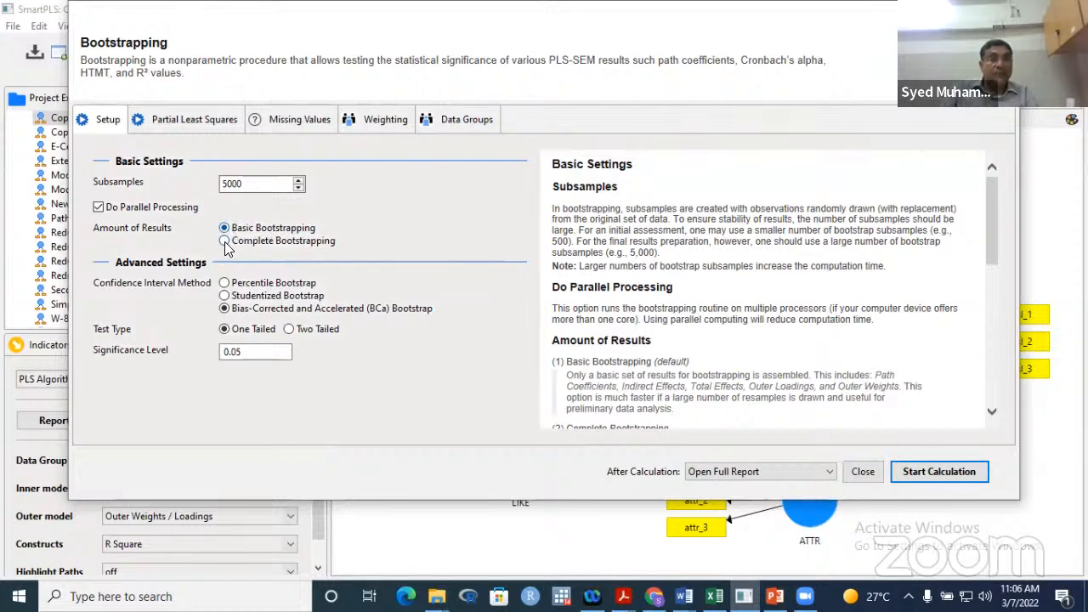
{"action": "left_click", "coordinate": [225, 240]}
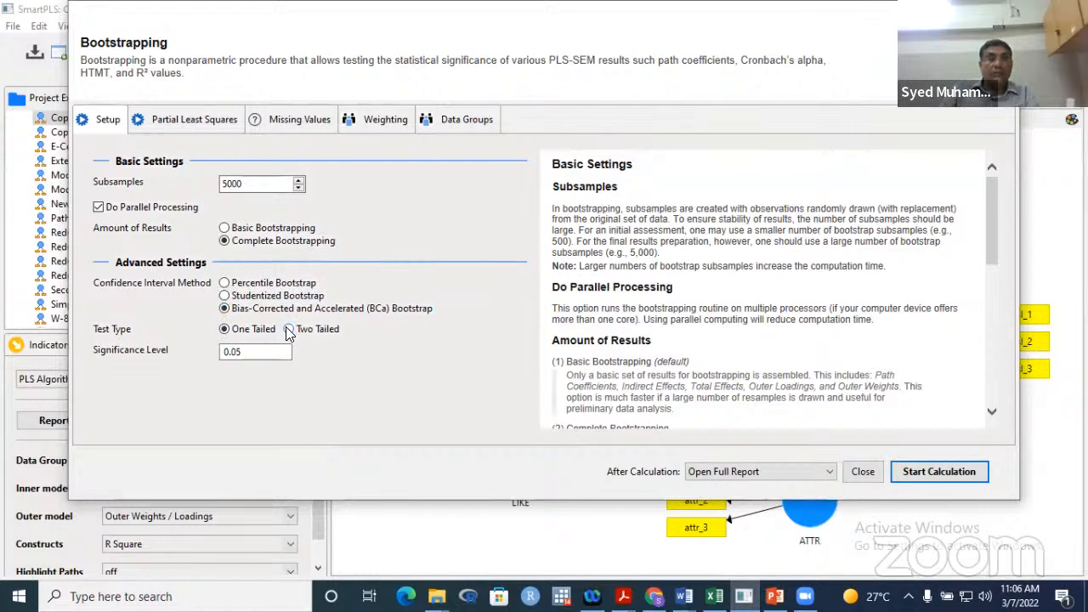
{"action": "left_click", "coordinate": [289, 329]}
{"action": "left_click", "coordinate": [223, 329]}
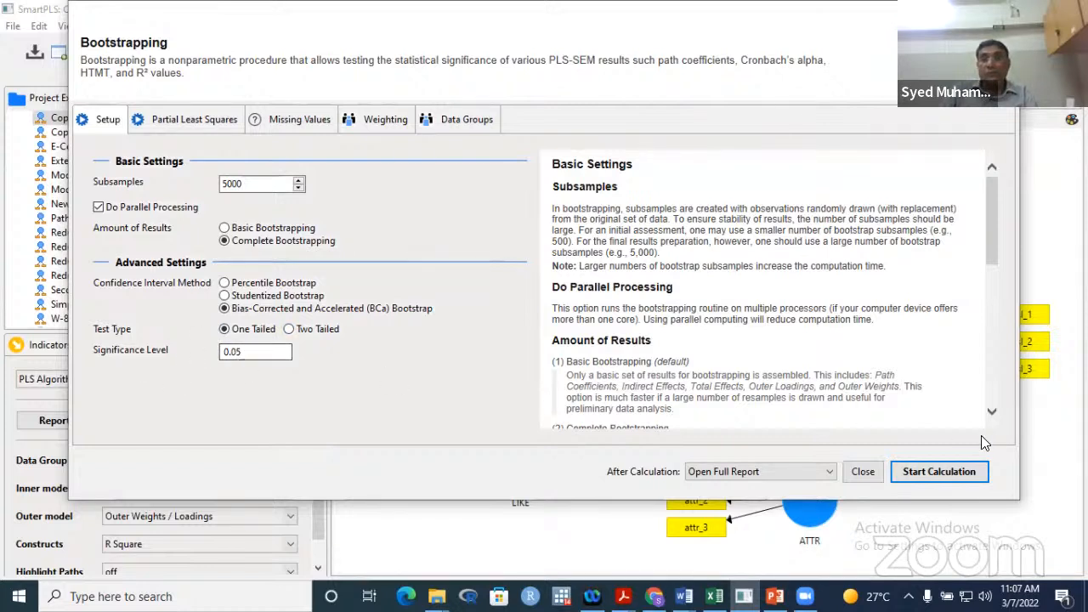
- Run bootstrapping and view p-values on the diagram, e.g. LIKE*ATTR→CUSL -0.077 (0.010)
{"action": "left_click", "coordinate": [939, 470]}
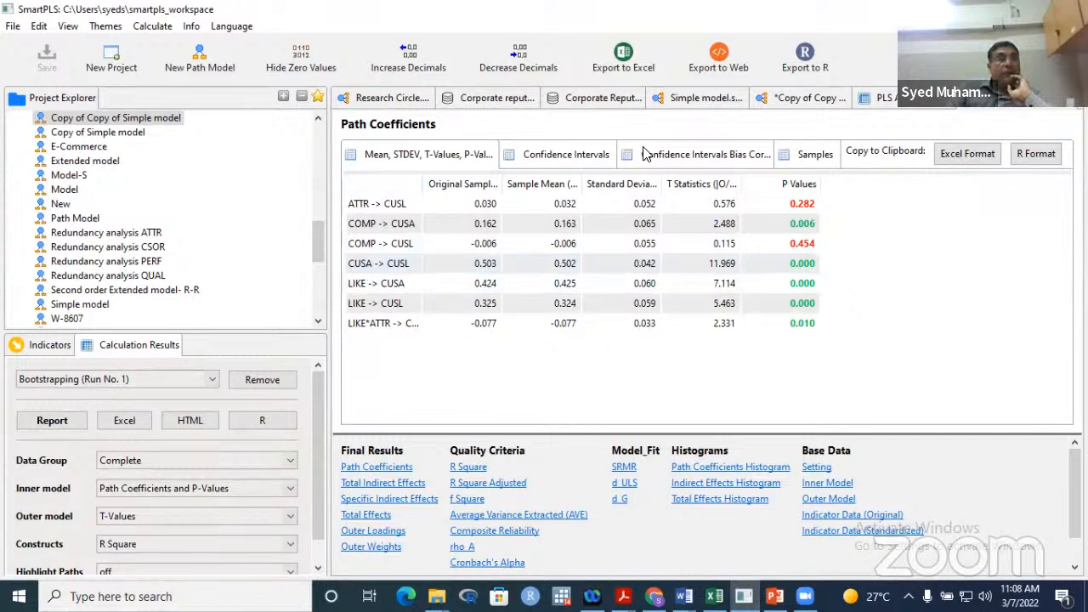
{"action": "left_click_drag", "start_coordinate": [419, 177], "coordinate": [461, 181]}
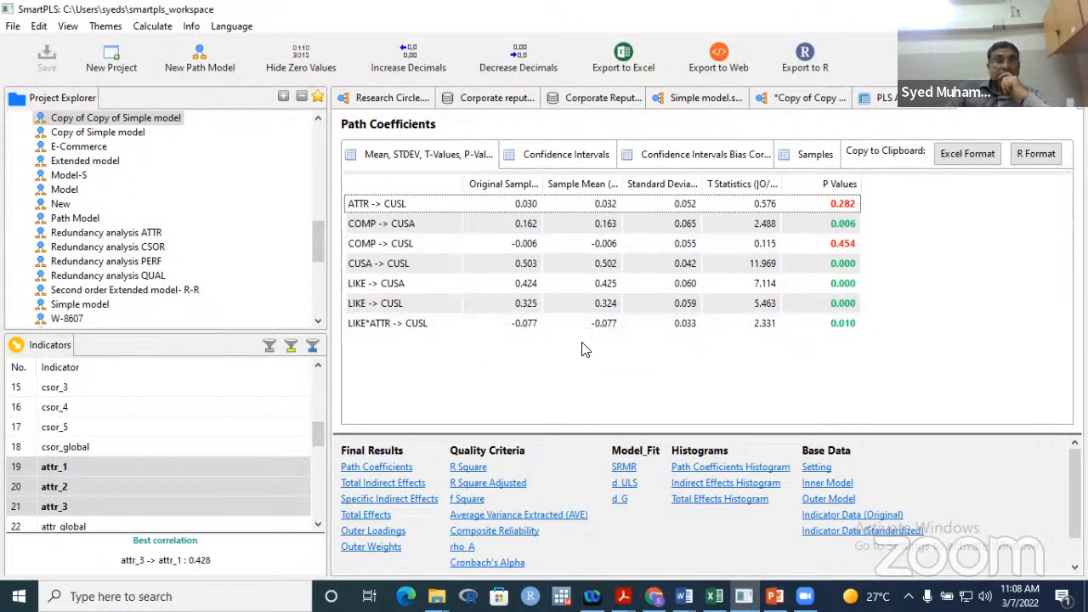
{"action": "left_click", "coordinate": [826, 97]}
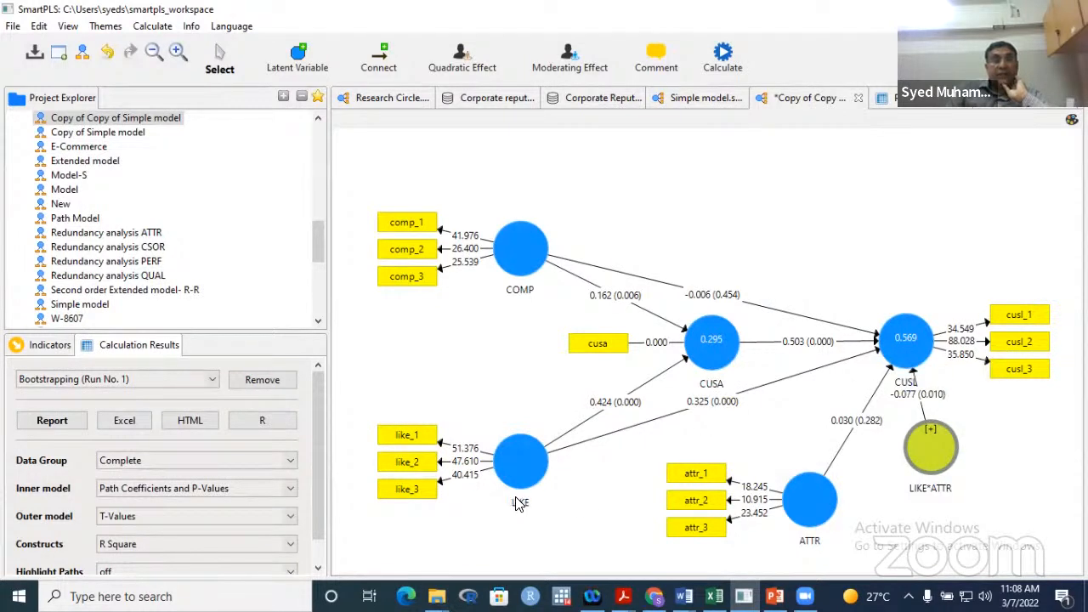
- Open the bootstrapping report's Path Coefficients table, with LIKE*ATTR→CUSL T statistic 2.331
{"action": "mouse_move", "coordinate": [911, 355]}
{"action": "left_click", "coordinate": [70, 425]}
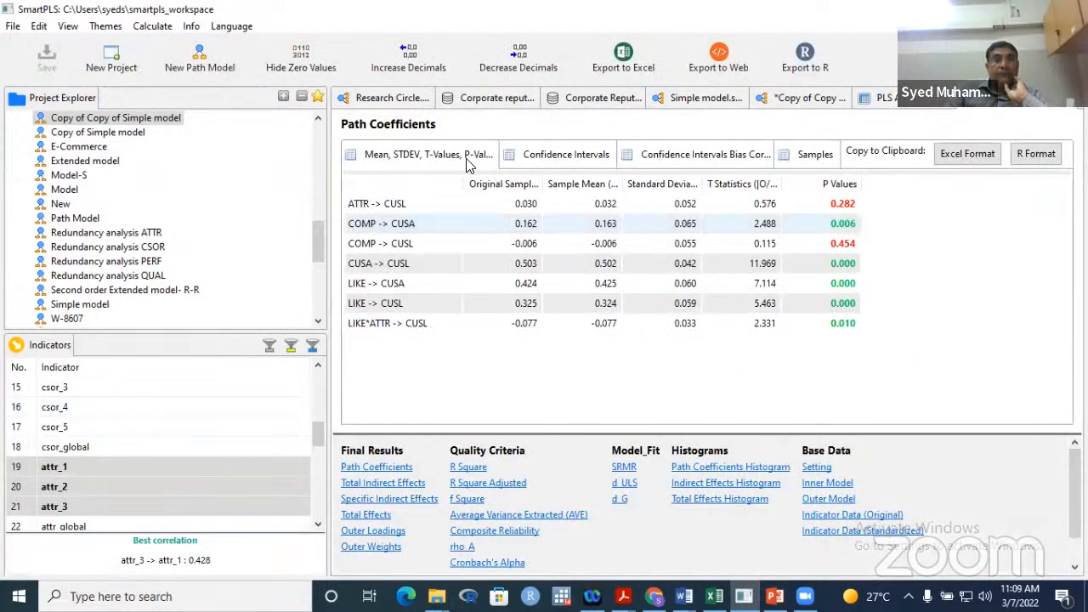
- Review the COMP → CUSL and LIKE → CUSL p-values, then show Specific Indirect Effects
{"action": "left_click", "coordinate": [371, 251]}
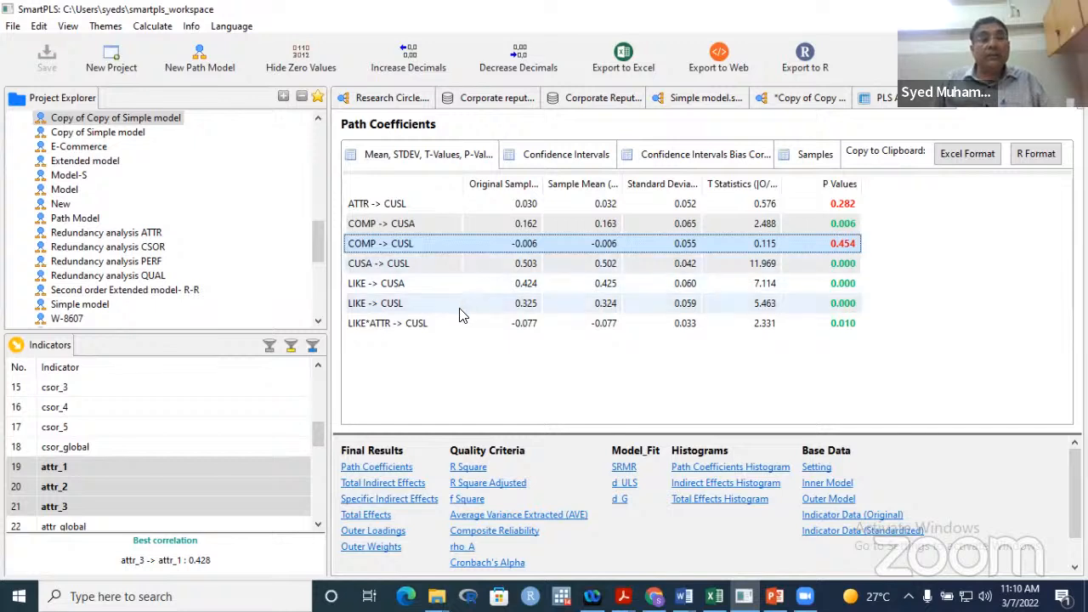
{"action": "left_click", "coordinate": [364, 312]}
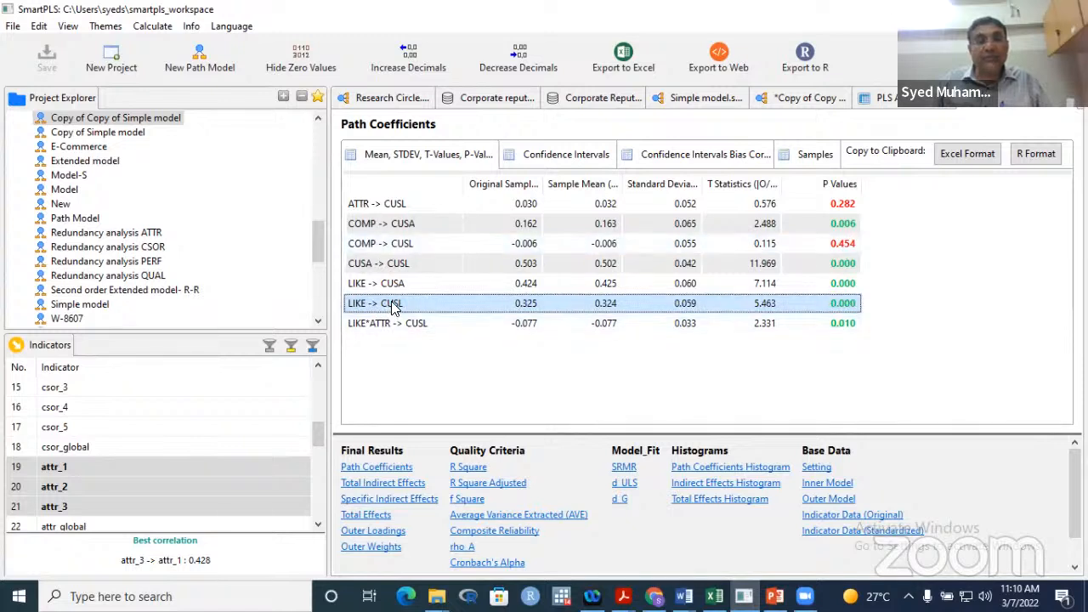
{"action": "left_click", "coordinate": [375, 248]}
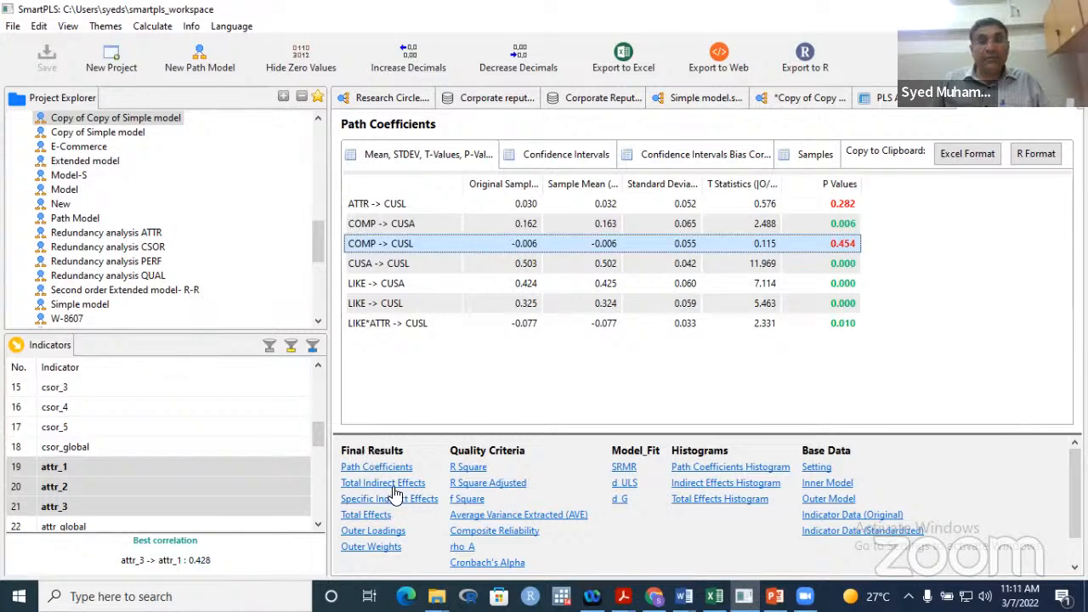
{"action": "left_click", "coordinate": [362, 503]}
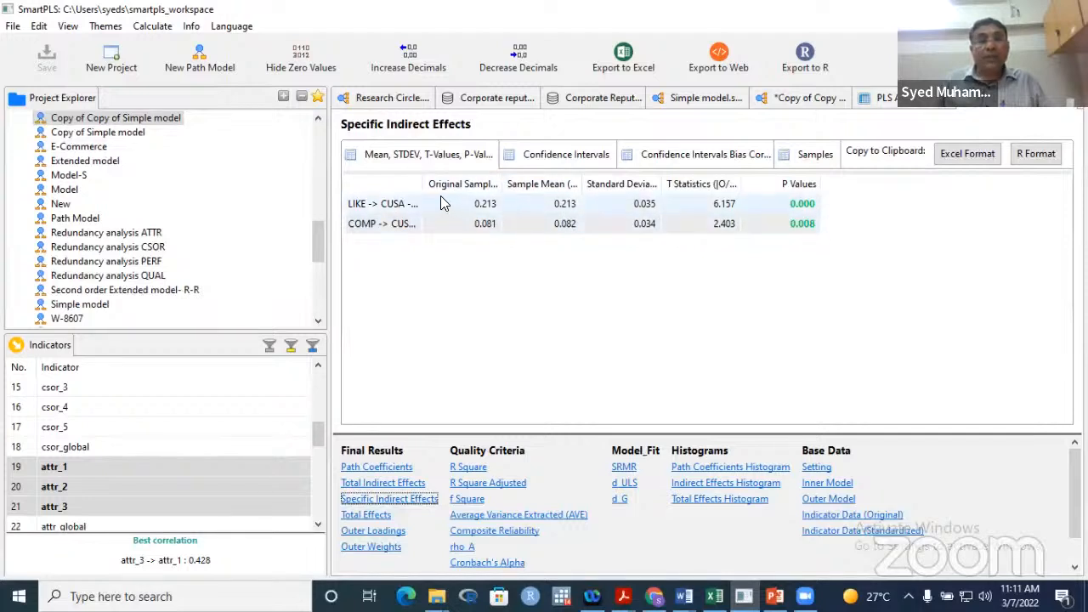
- Reveal full LIKE → CUSA → CUSL and COMP → CUSA → CUSL labels, then return to the bootstrapped diagram
{"action": "left_click_drag", "start_coordinate": [420, 182], "coordinate": [529, 182]}
{"action": "left_click", "coordinate": [388, 206]}
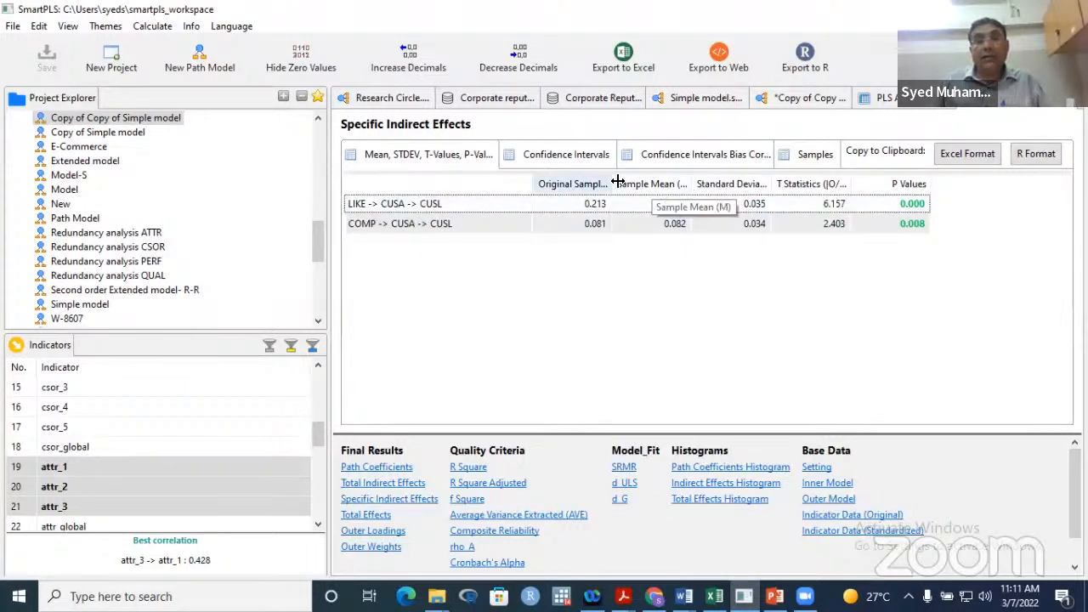
{"action": "left_click_drag", "start_coordinate": [618, 182], "coordinate": [544, 182]}
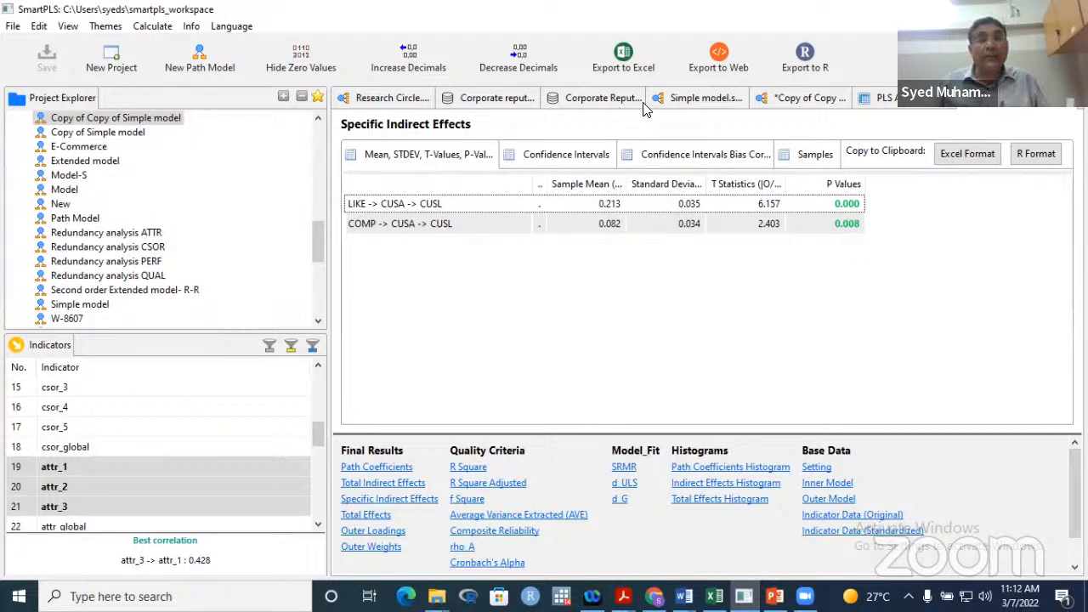
{"action": "left_click", "coordinate": [777, 107]}
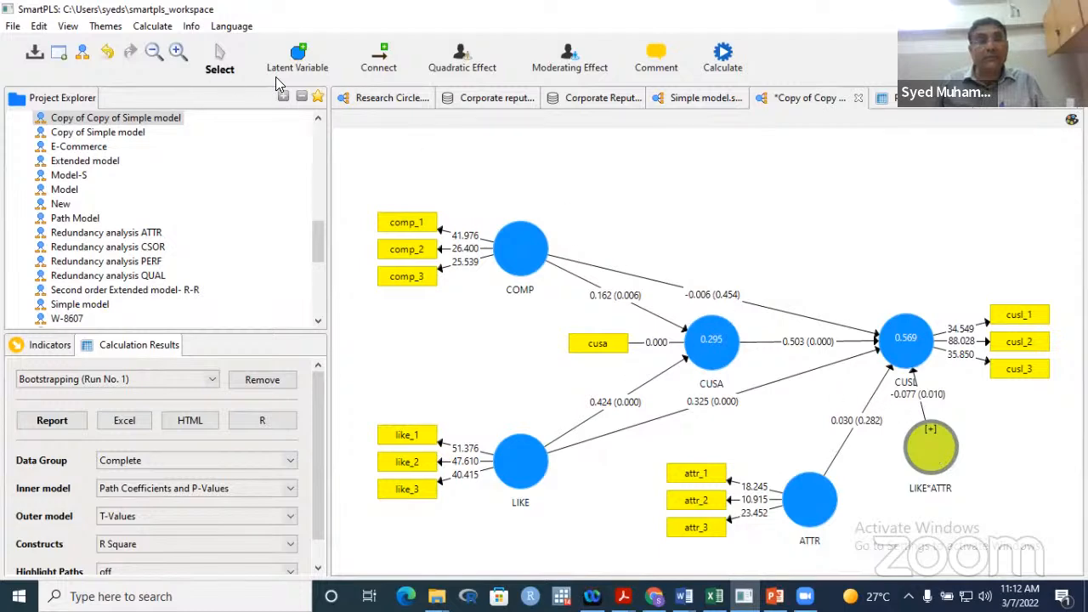
- Reopen the bootstrapping Path Coefficients table and widen it to show labels like LIKE*ATTR → CUSL
{"action": "left_click", "coordinate": [405, 101]}
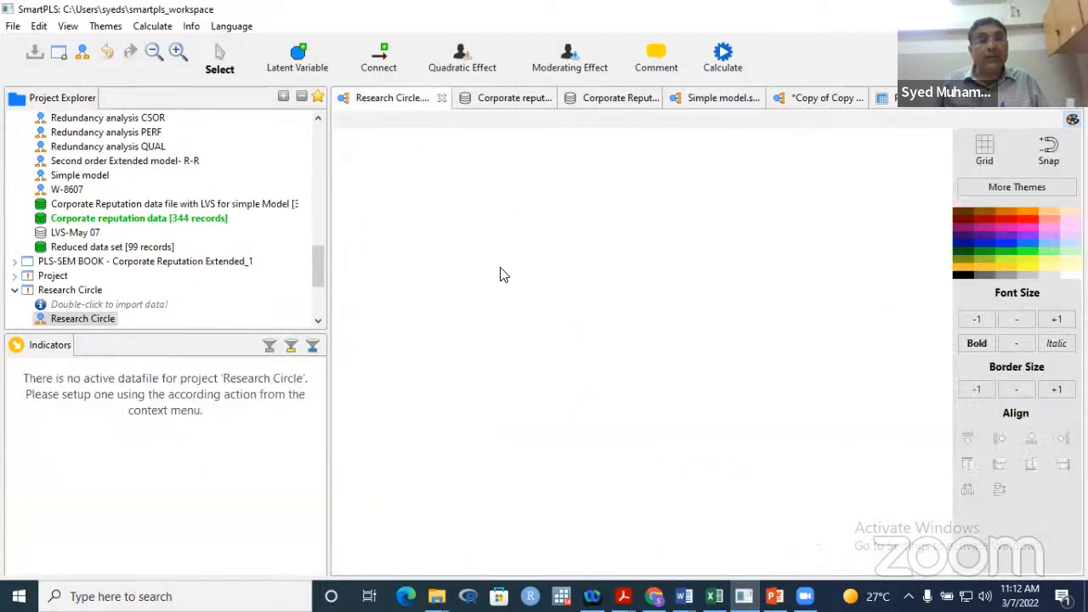
{"action": "left_click", "coordinate": [812, 98]}
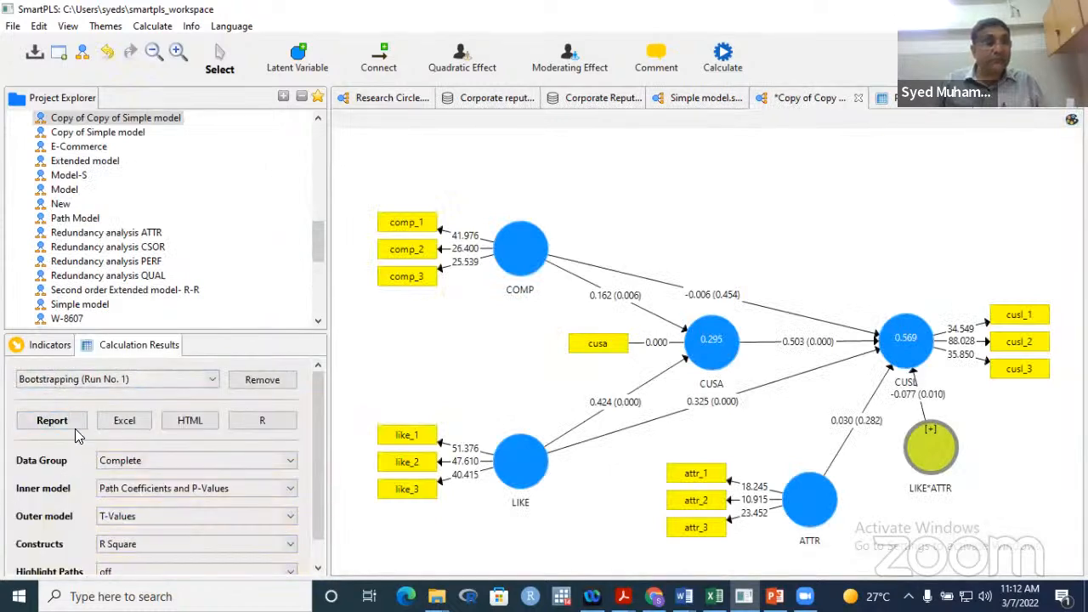
{"action": "left_click", "coordinate": [52, 420]}
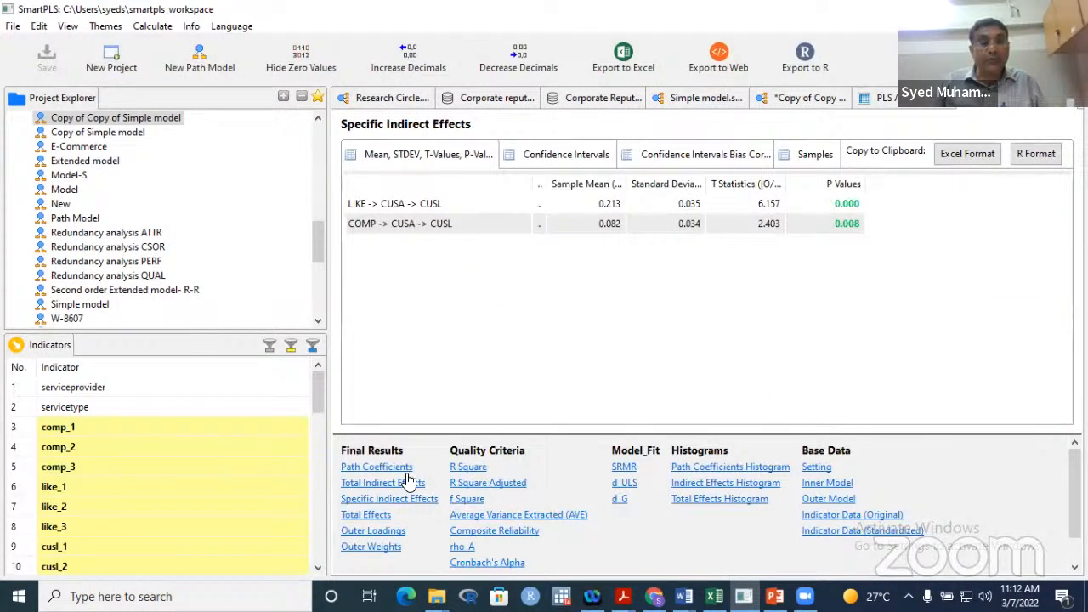
{"action": "left_click", "coordinate": [382, 469]}
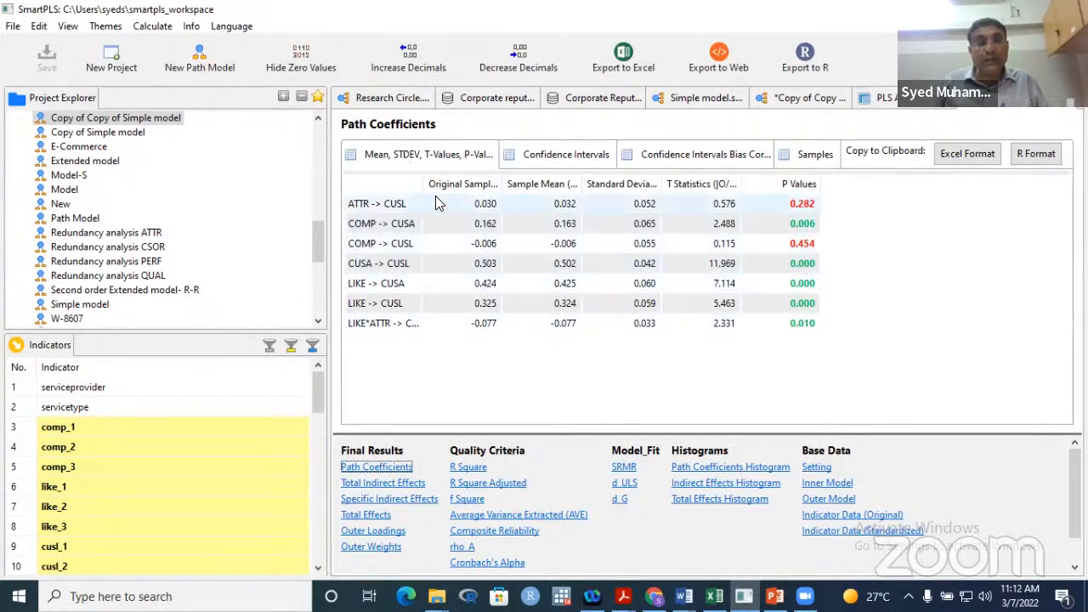
{"action": "left_click_drag", "start_coordinate": [423, 183], "coordinate": [541, 189]}
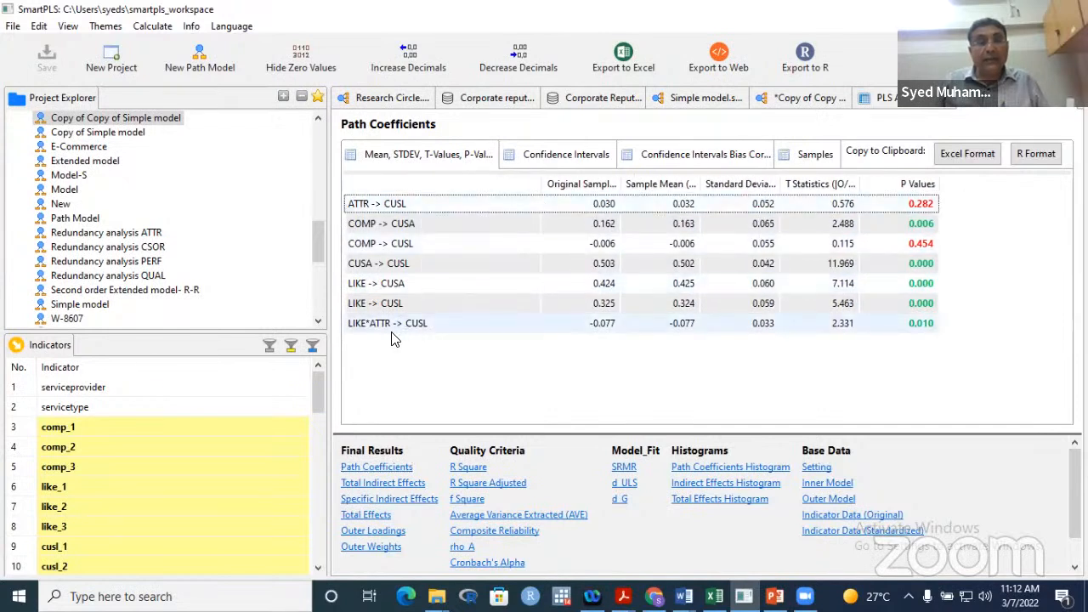